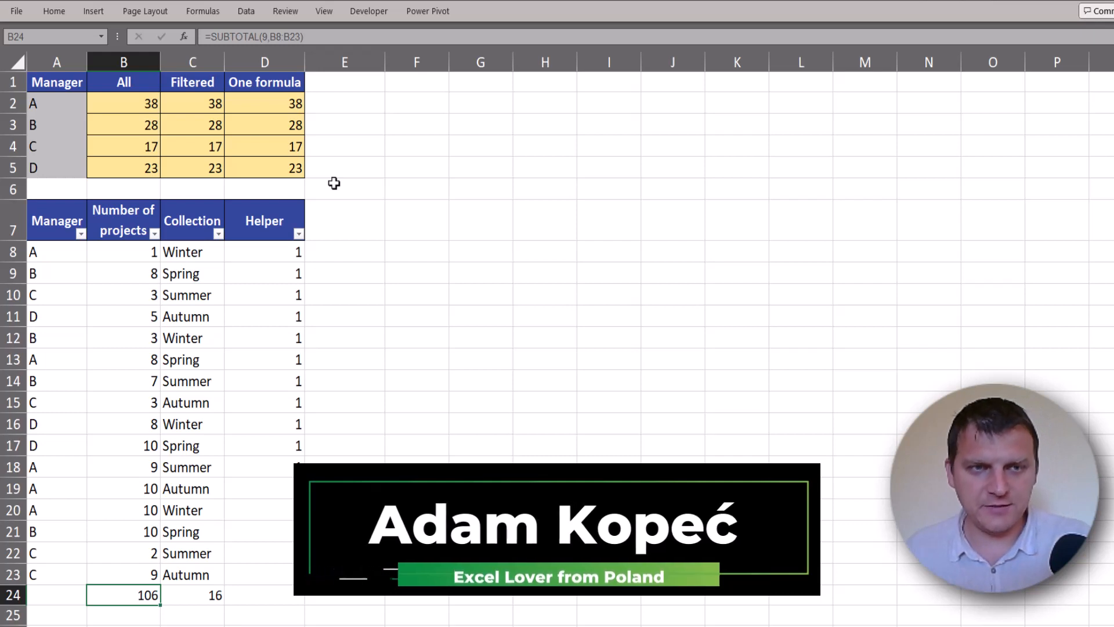
- Examine the SUBTOTAL formulas in C24 and B24, including the function number used for the Number of projects total
click(197, 595)
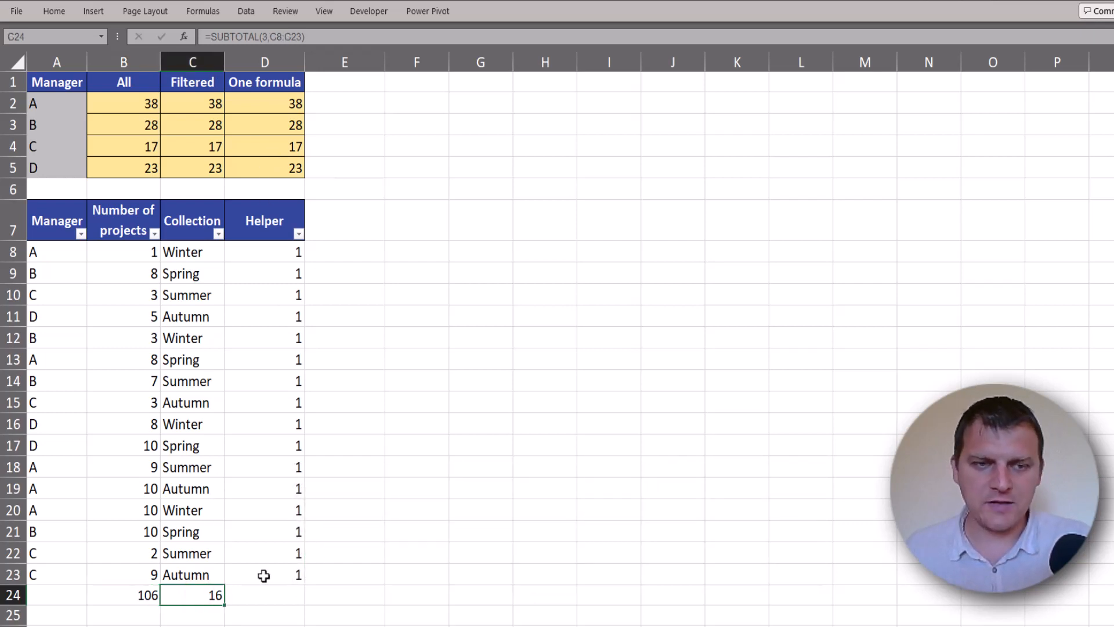
key(F2)
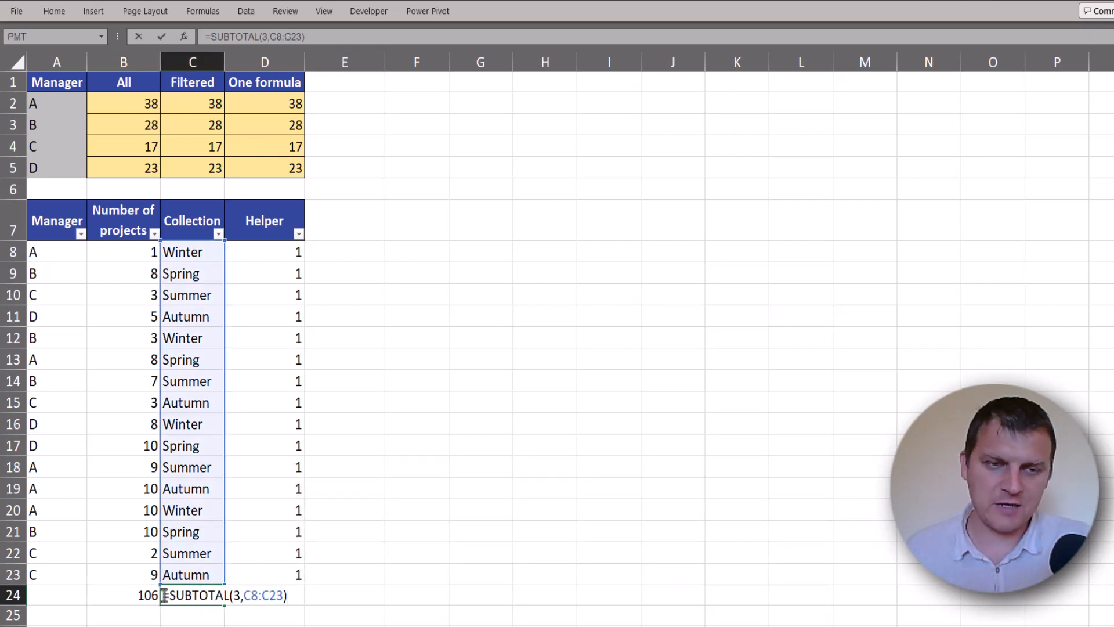
click(134, 597)
key(F2)
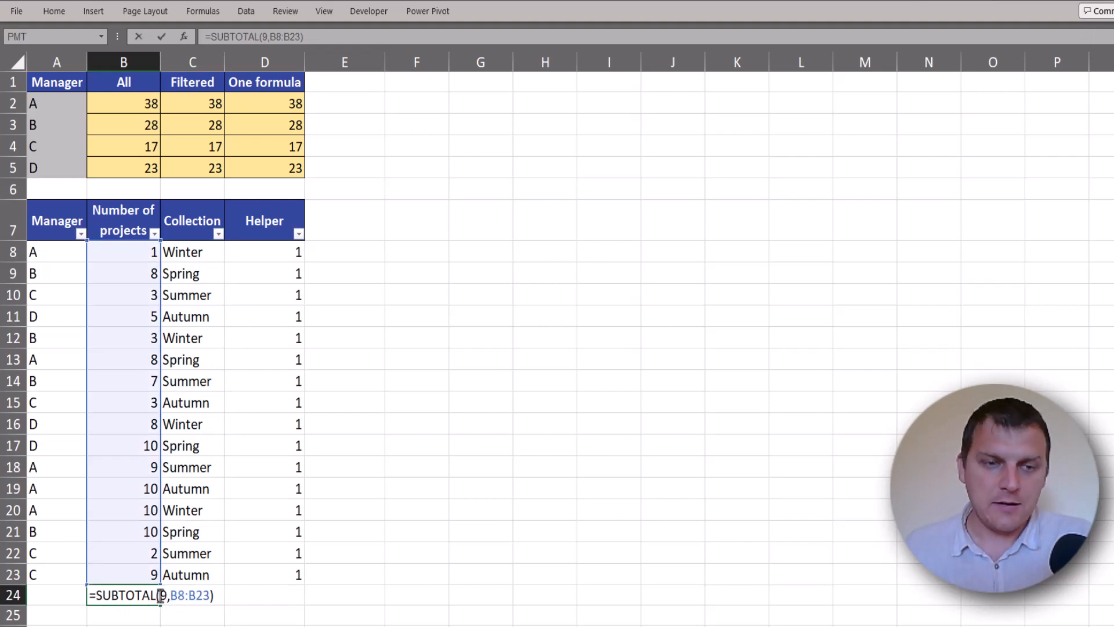
double_click(163, 595)
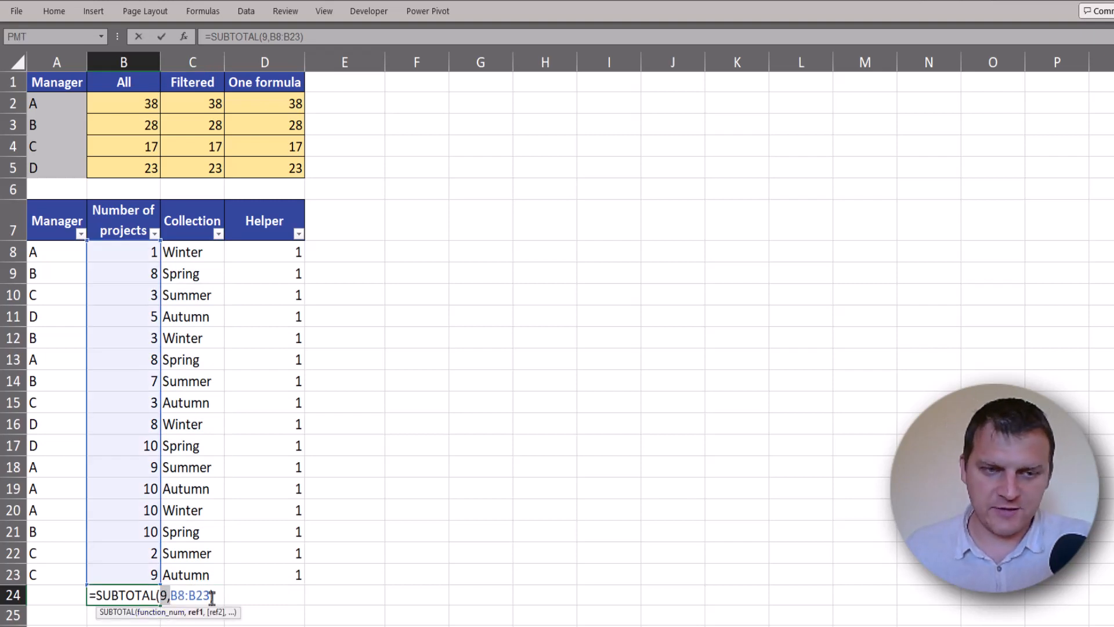
key(Escape)
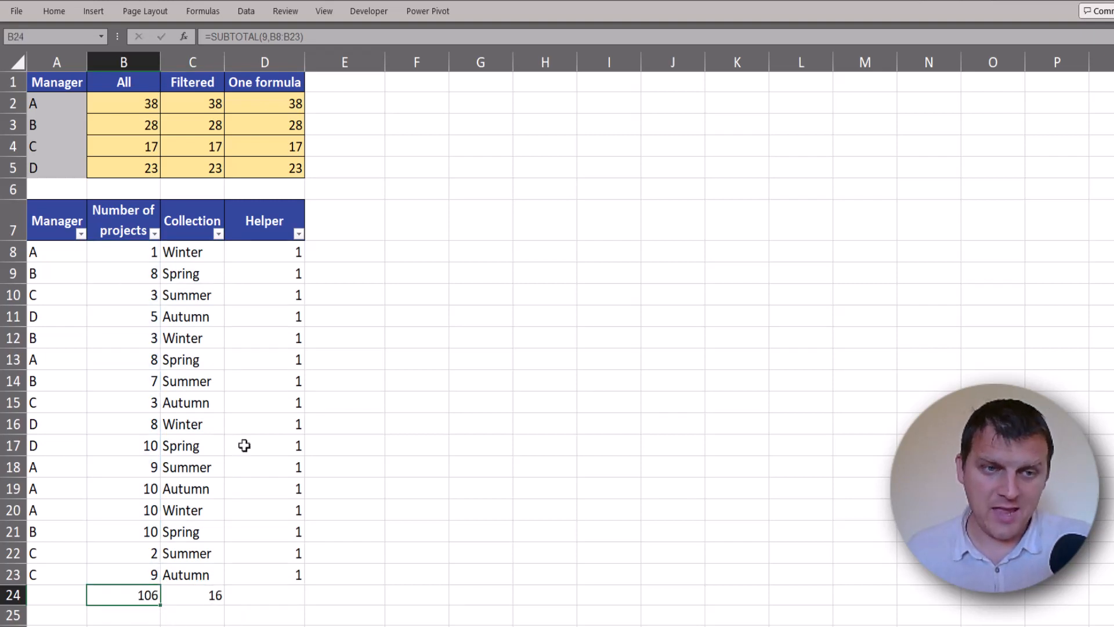
- Filter the Collection column to show only Autumn rows
click(219, 235)
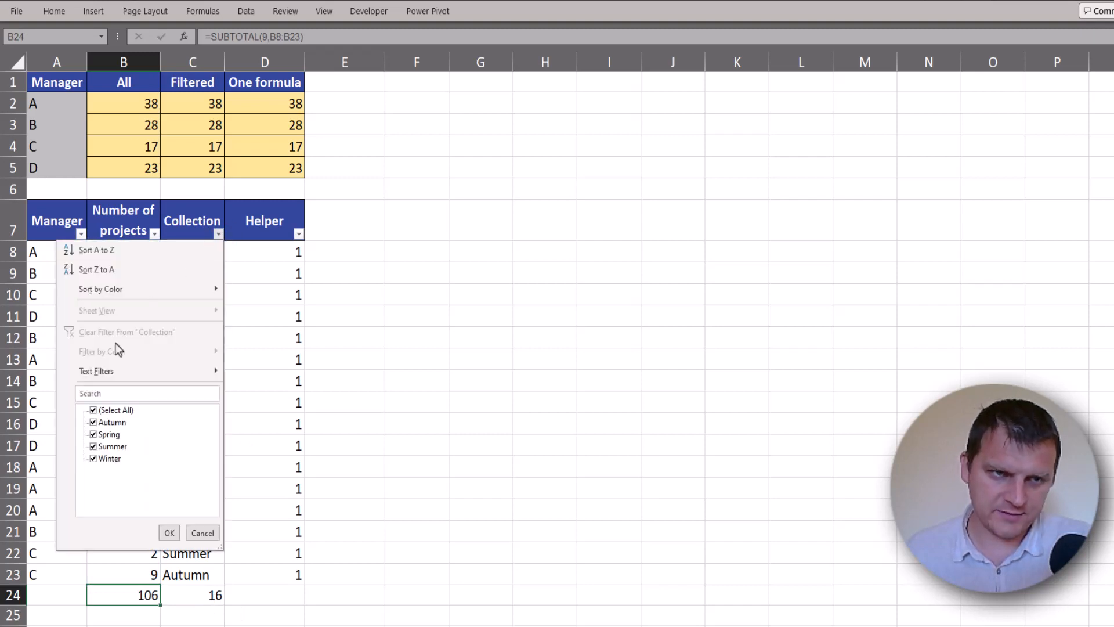
click(94, 411)
click(93, 422)
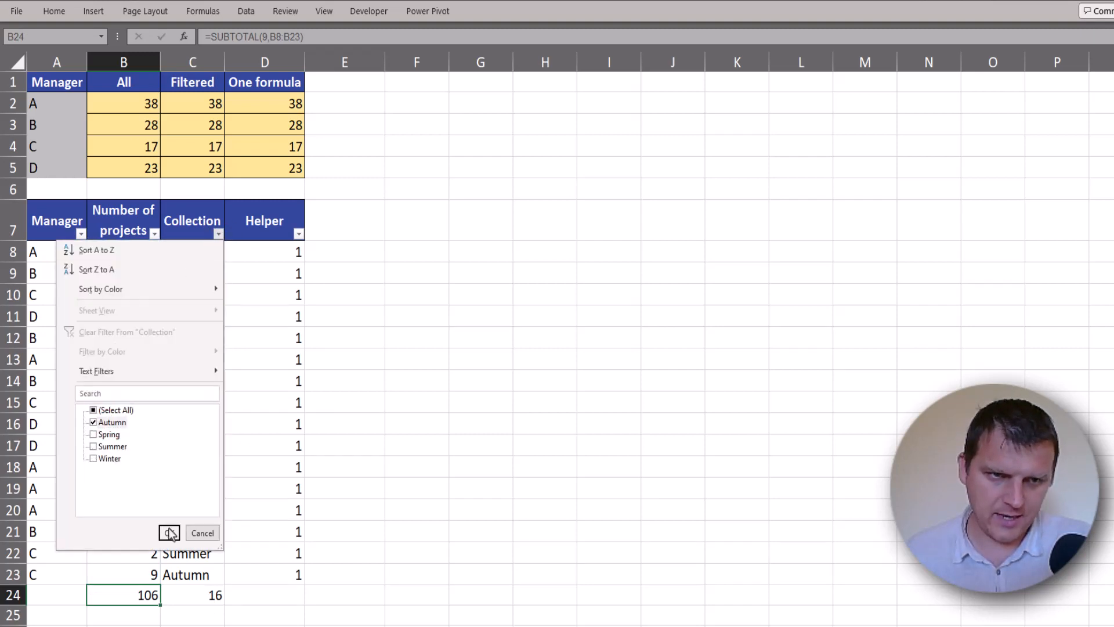
click(169, 533)
- Inspect the formula in C24 beneath the filtered Collection column
click(203, 334)
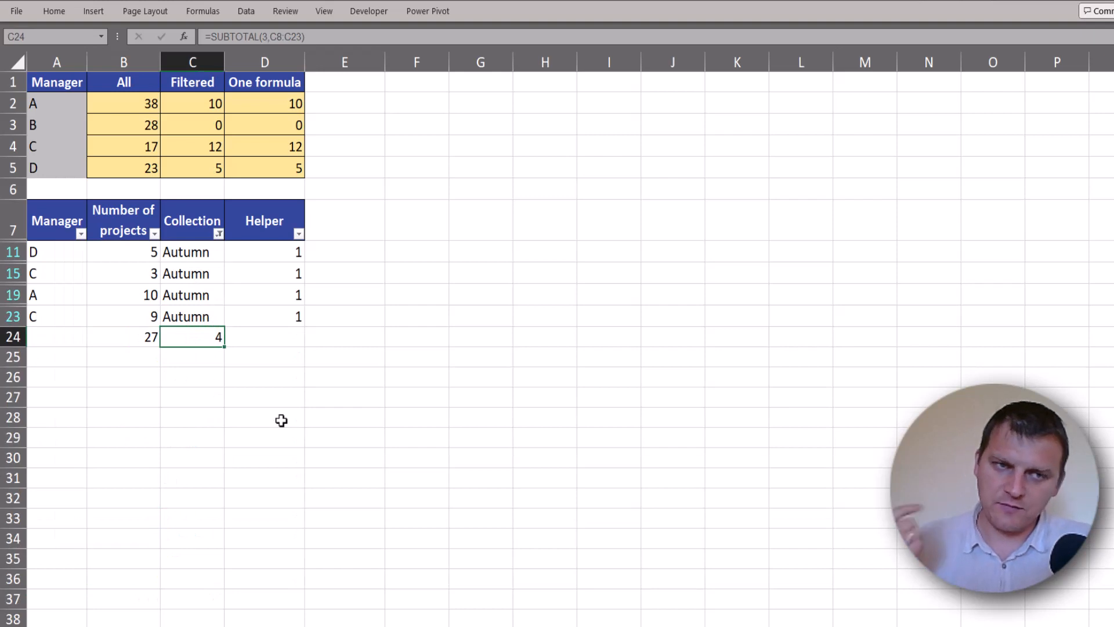
key(F2)
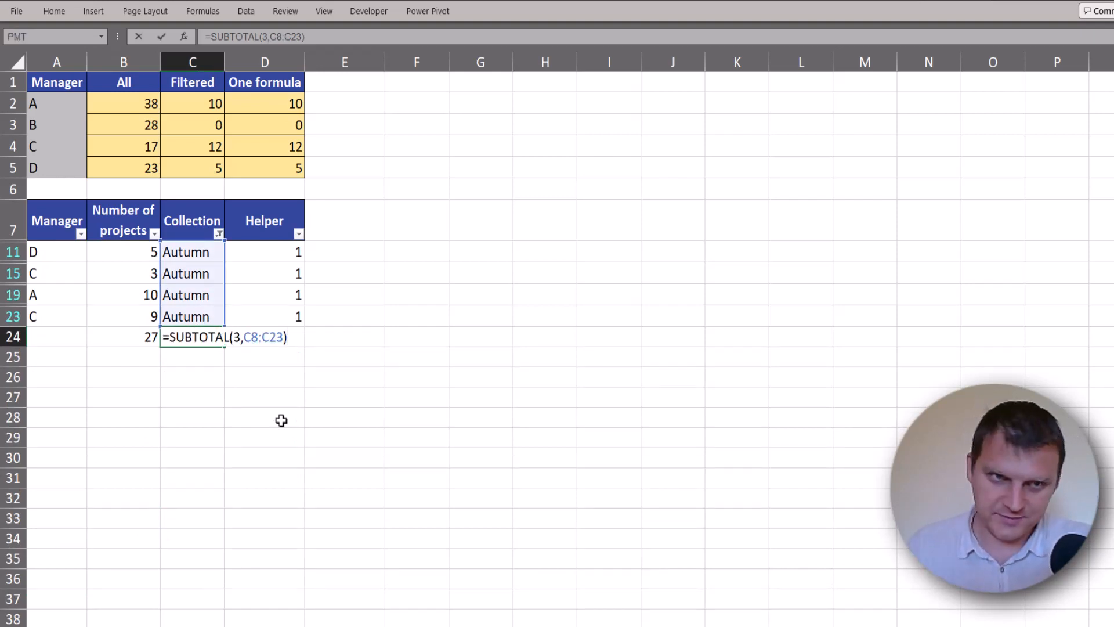
key(Escape)
- Use AutoSum in B24 to enter =SUBTOTAL(9,B8:B23) for the filtered Number of projects column
click(151, 336)
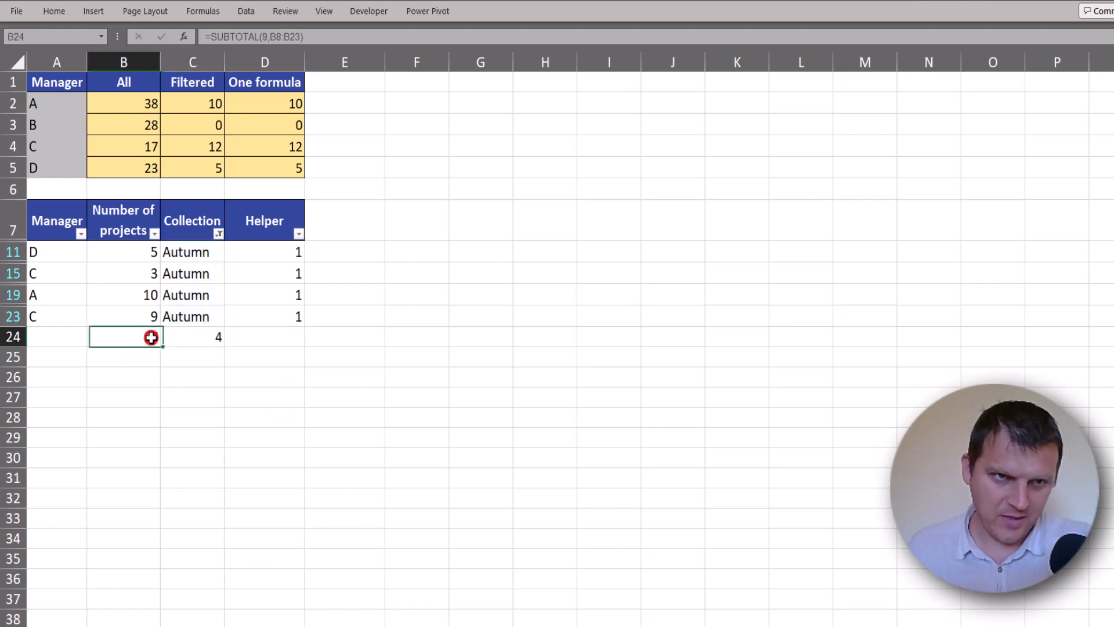
key(alt+equal)
key(ctrl+Return)
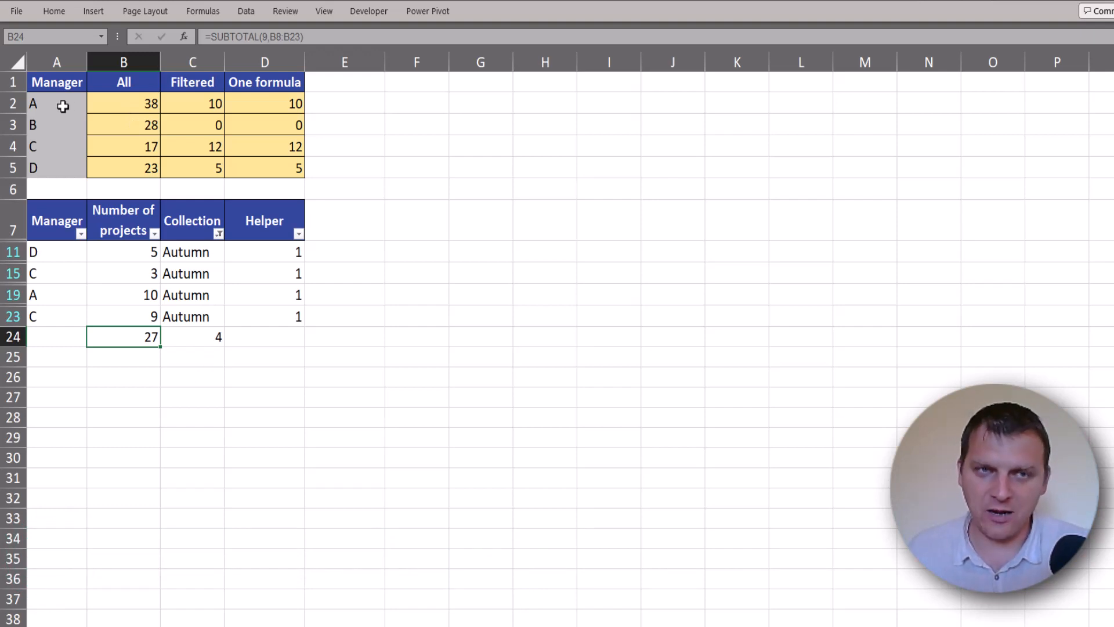
drag(63, 106, 63, 171)
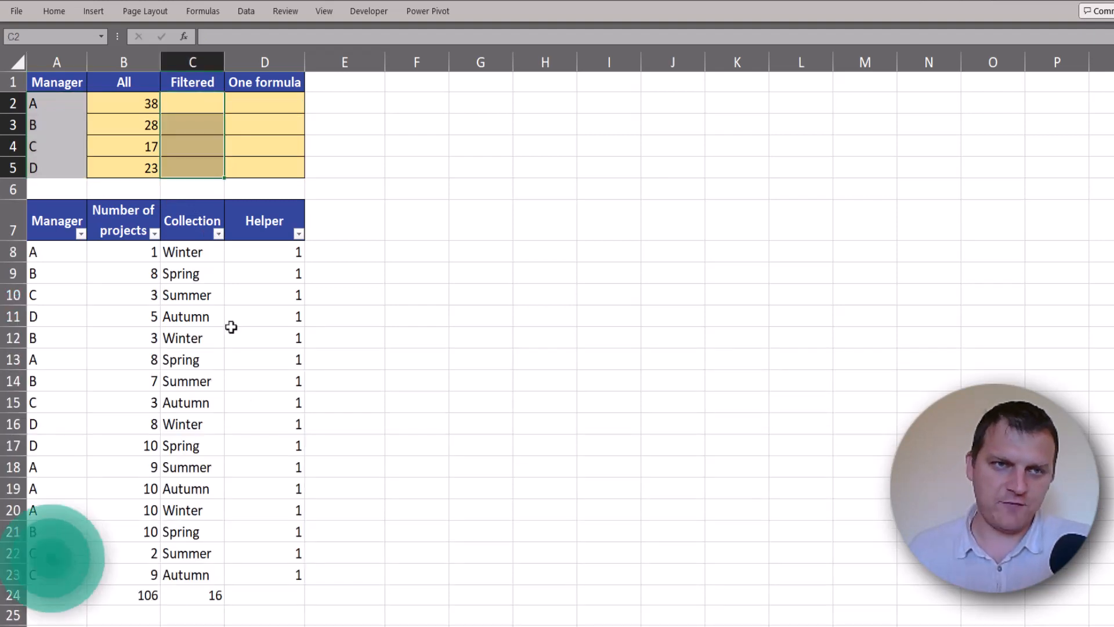
- Examine the Helper formula =SUBTOTAL(3,C8) in D8, re-entering its function number 3, and review the Number of projects values
click(286, 256)
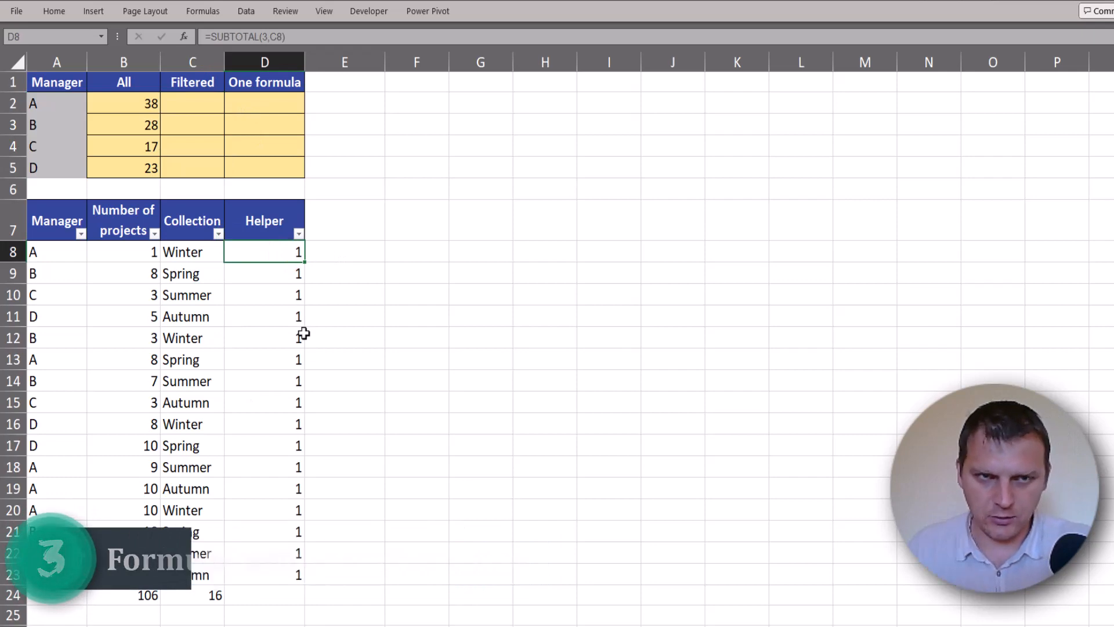
key(F2)
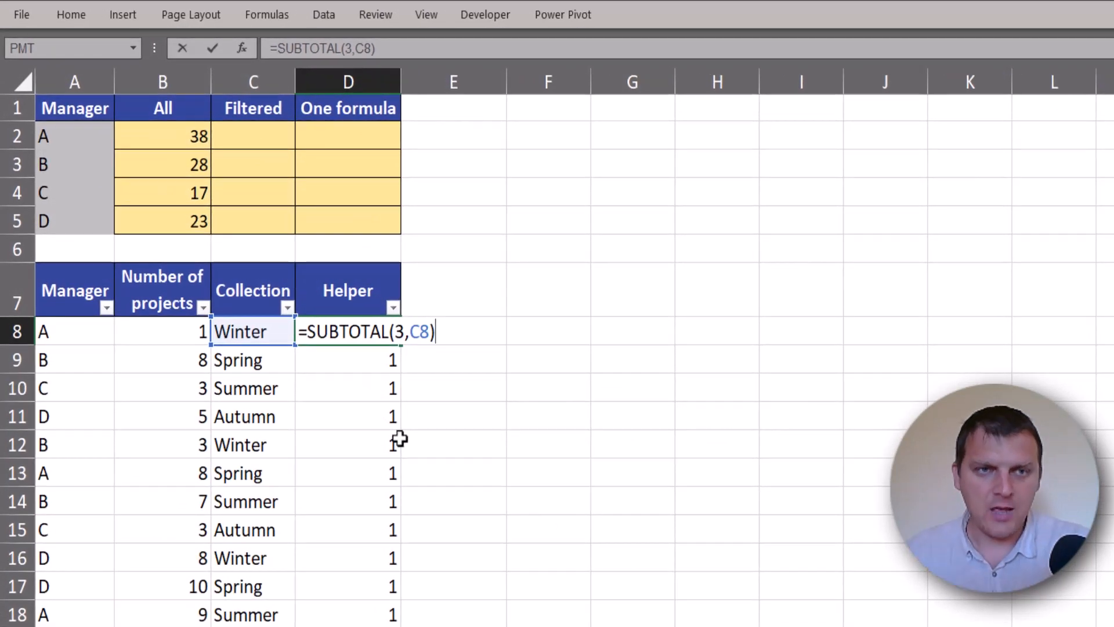
click(403, 331)
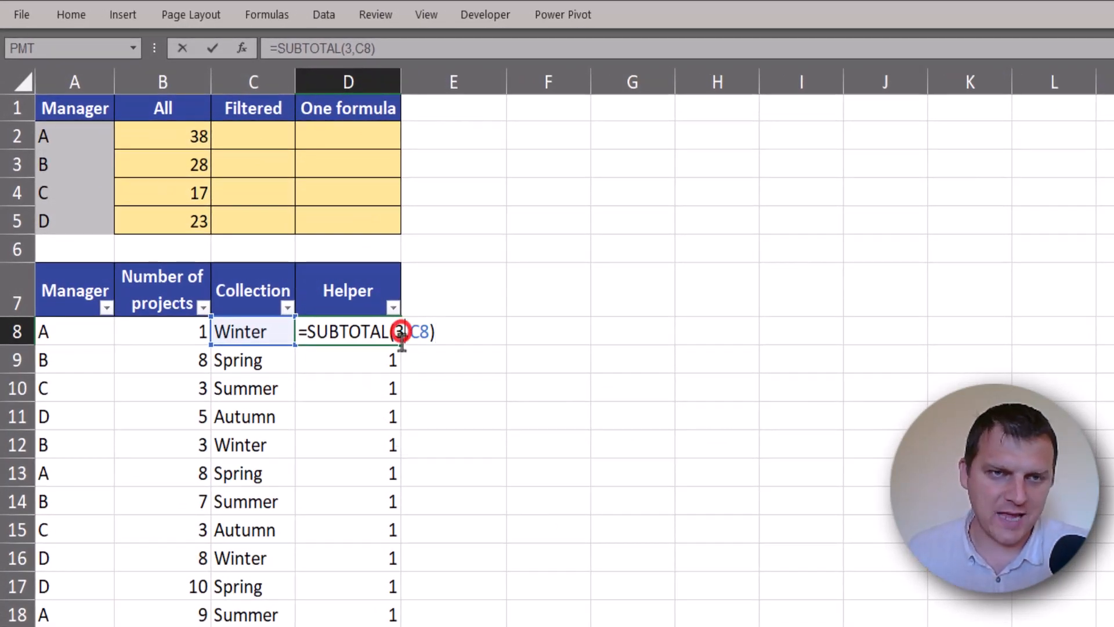
key(BackSpace)
text(3)
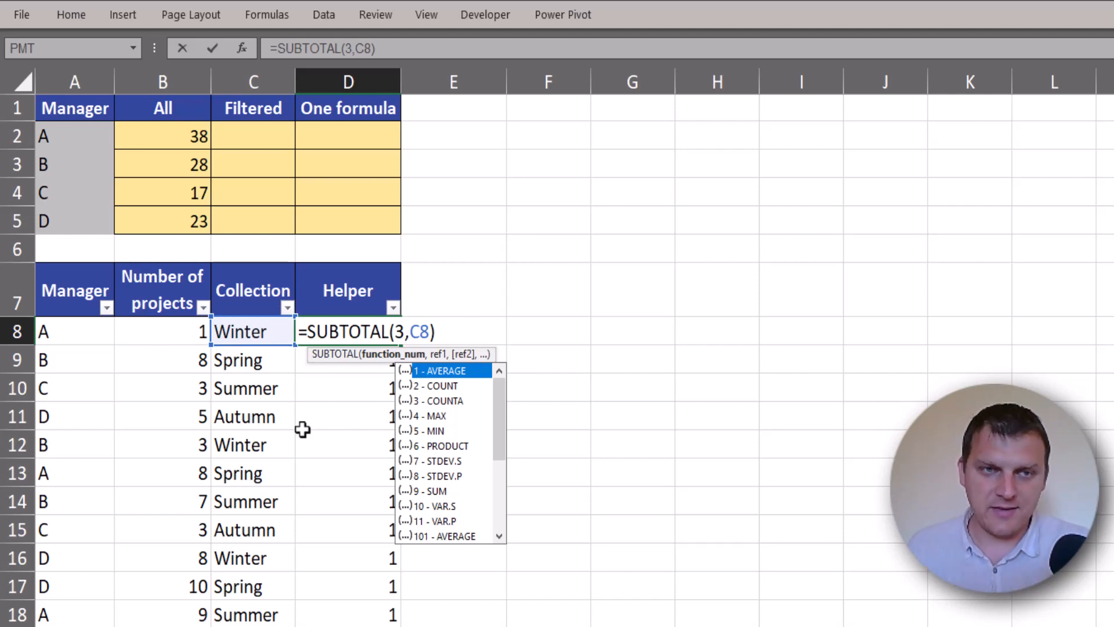
key(Return)
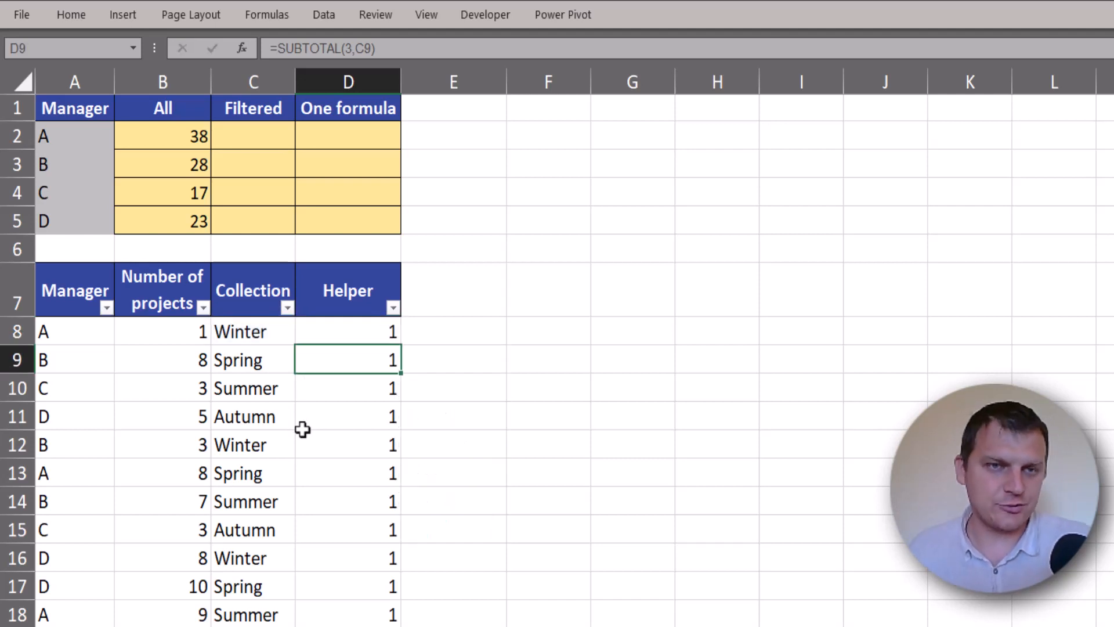
click(360, 331)
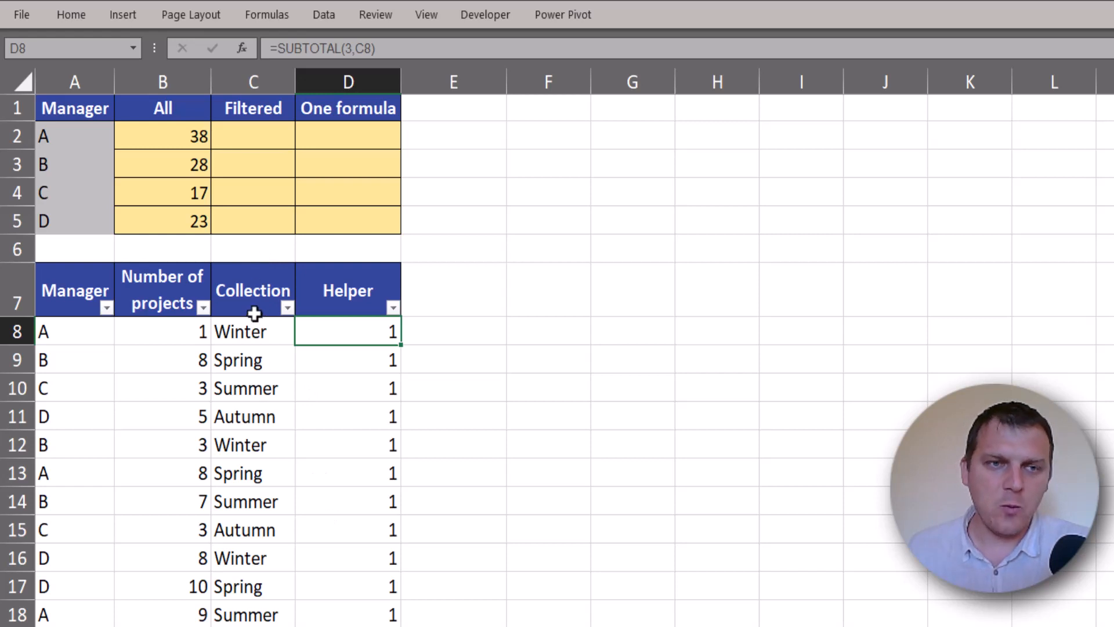
mouse_move(202, 335)
mouse_down()
mouse_move(179, 332)
mouse_move(174, 626)
mouse_up()
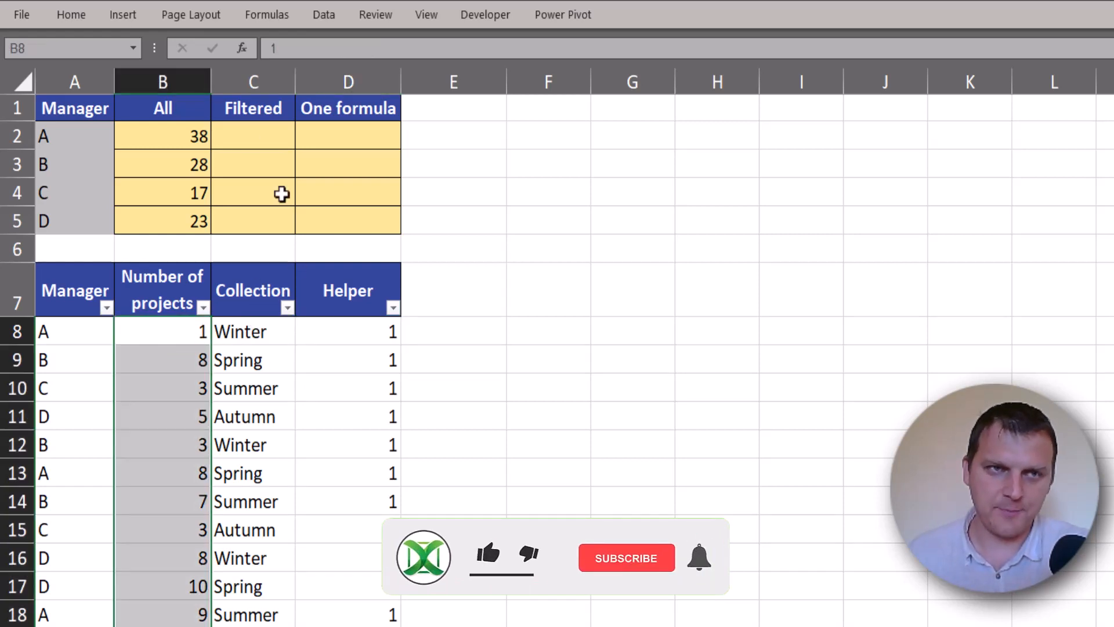
- Start a SUMPRODUCT formula in C2 with the manager condition ($A$8:$A$23=A2), keeping the manager range absolute
click(258, 137)
text(=)
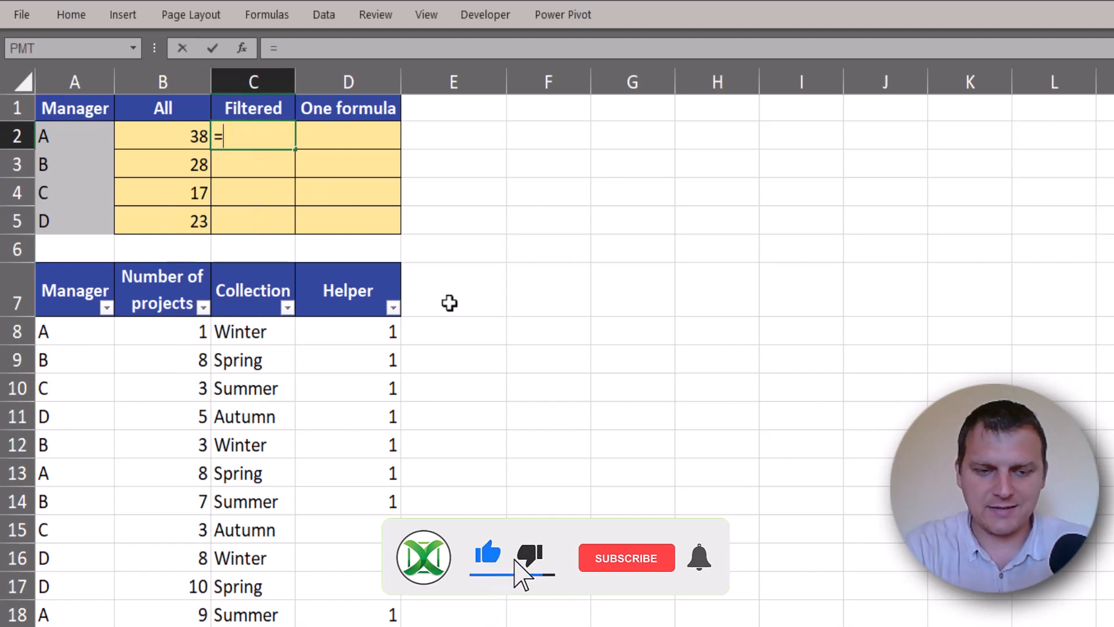
text(sum)
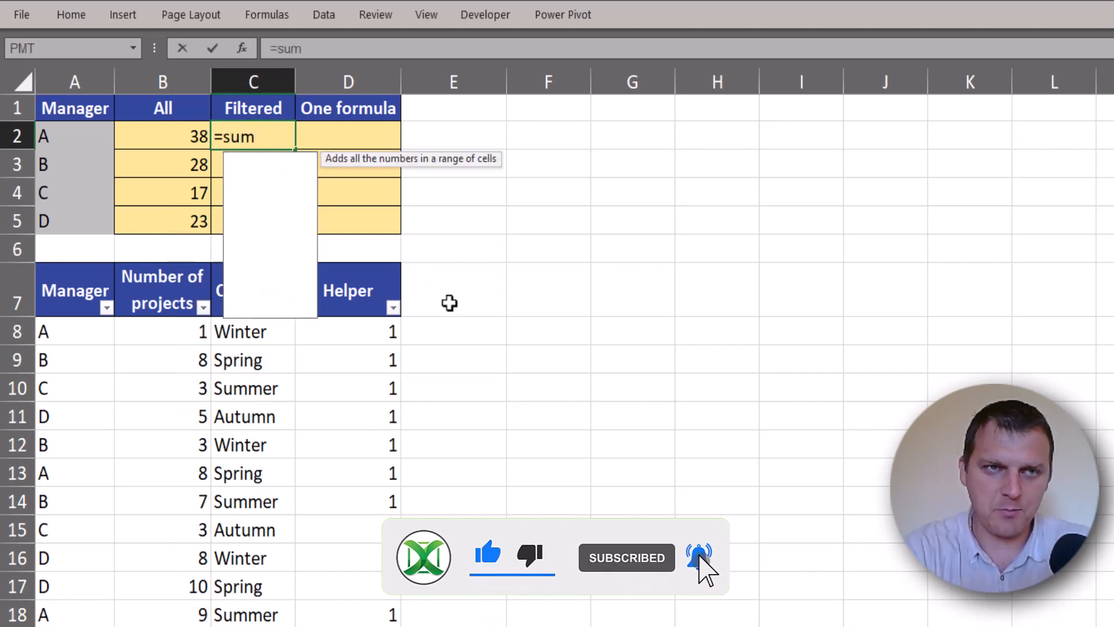
text(p)
key(Tab)
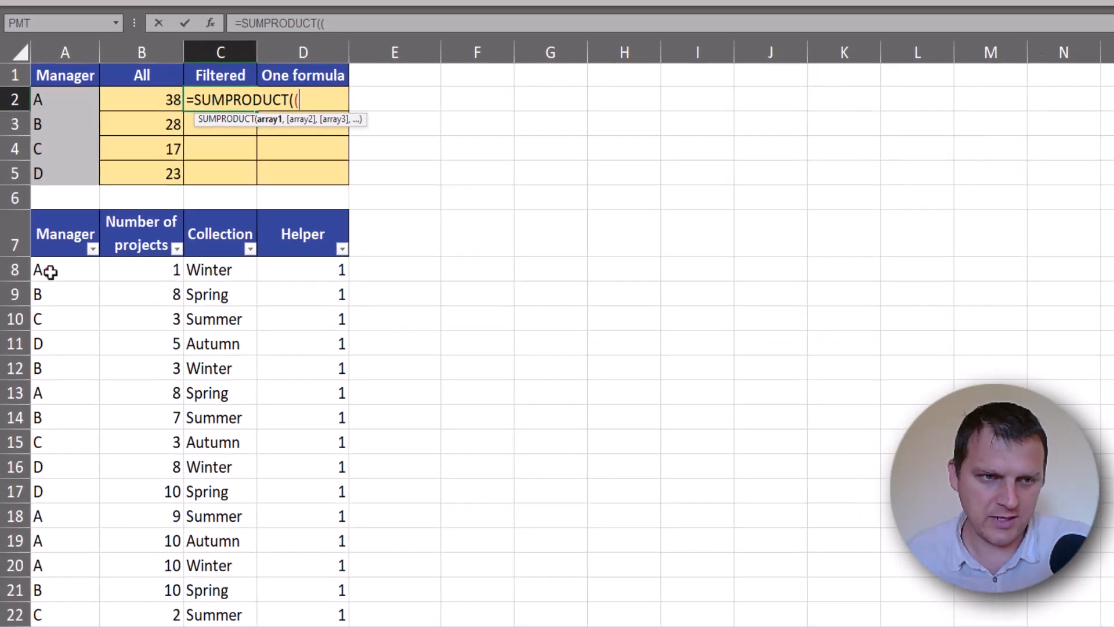
drag(58, 331, 63, 591)
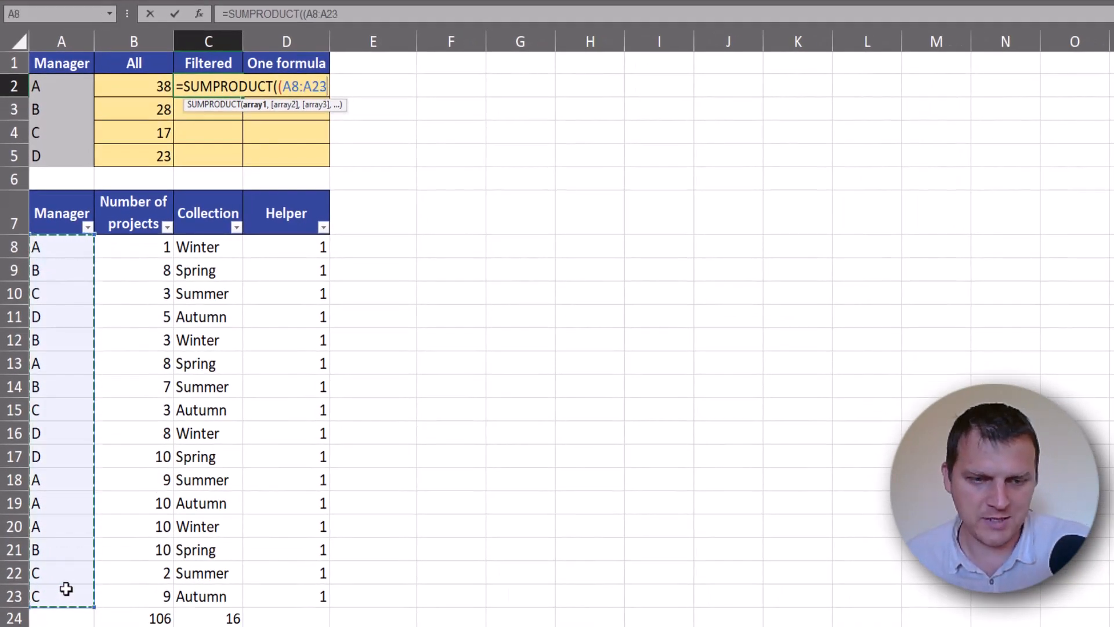
key(F4)
text(=)
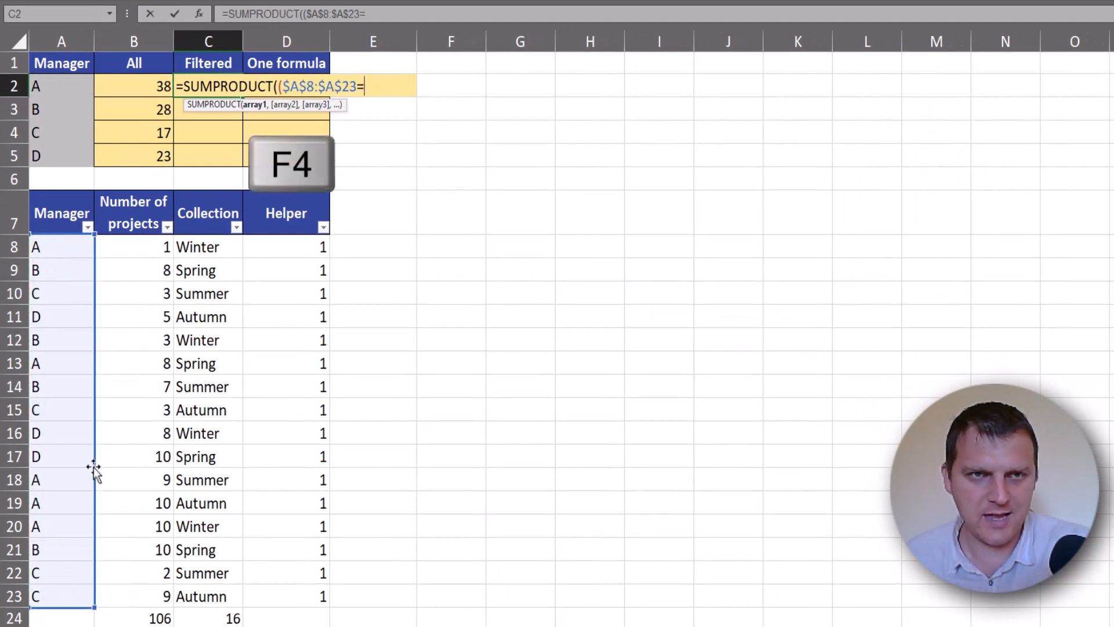
click(55, 85)
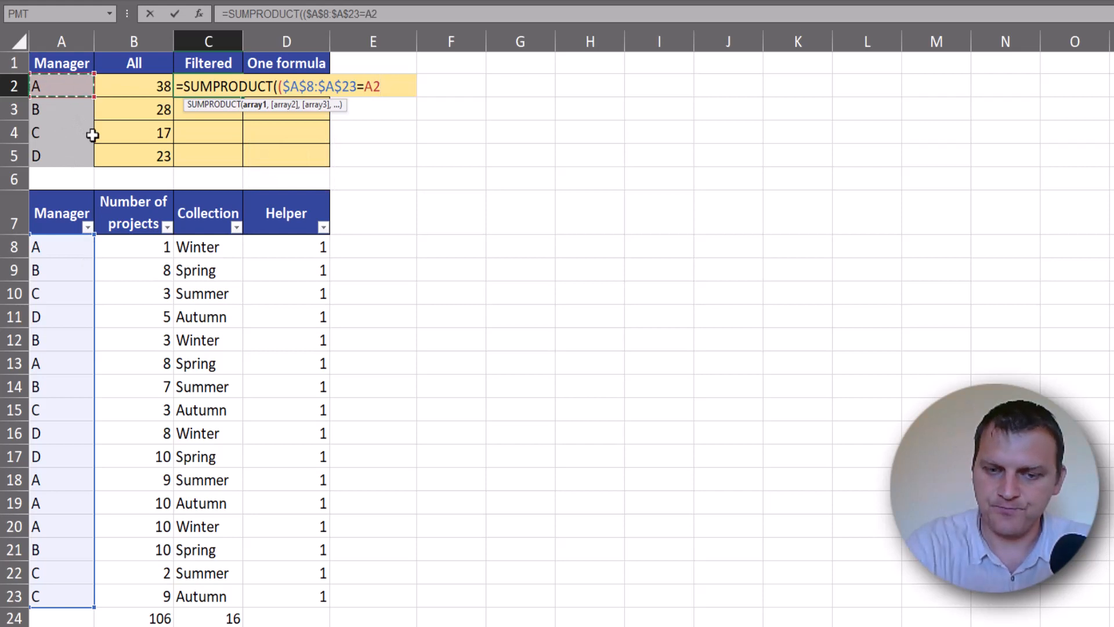
text())
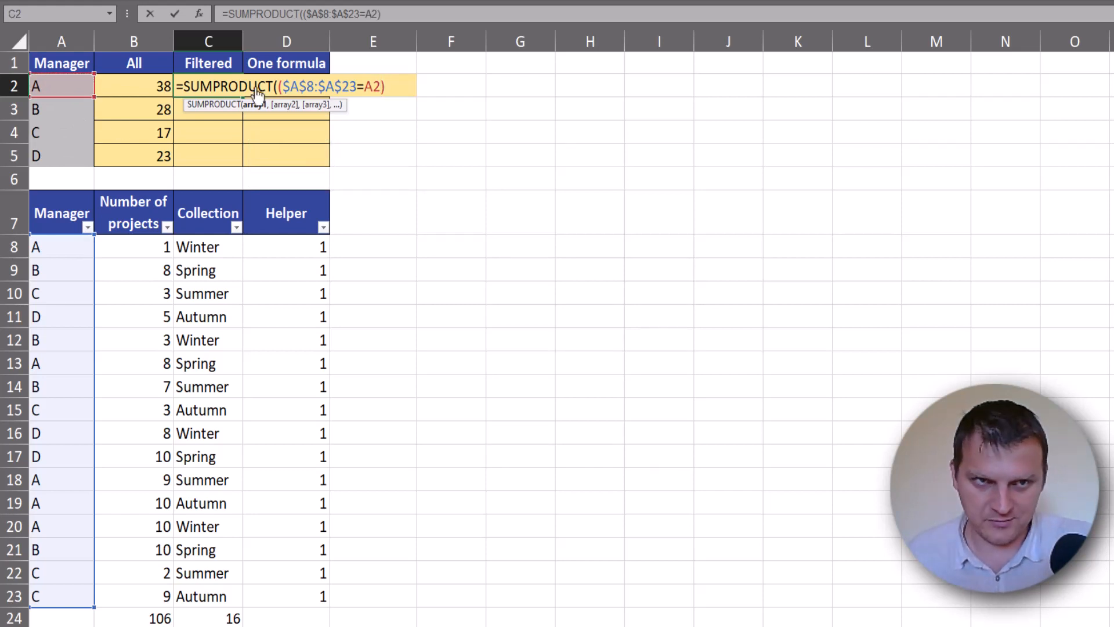
- Evaluate the manager condition inside the C2 formula to inspect its array, and restore the original expression
click(255, 105)
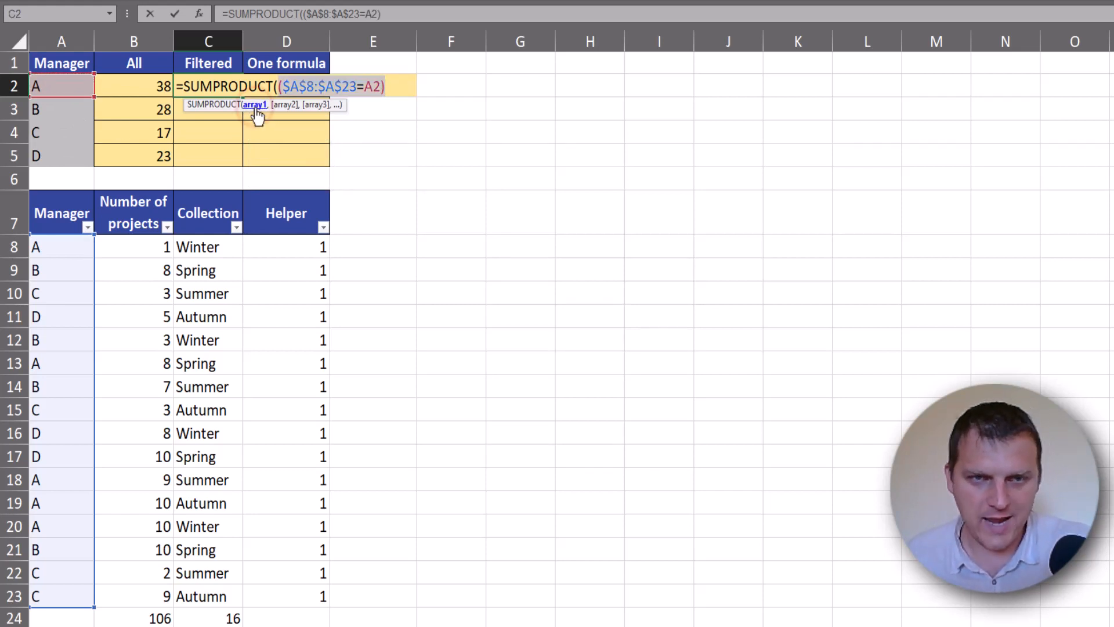
key(F9)
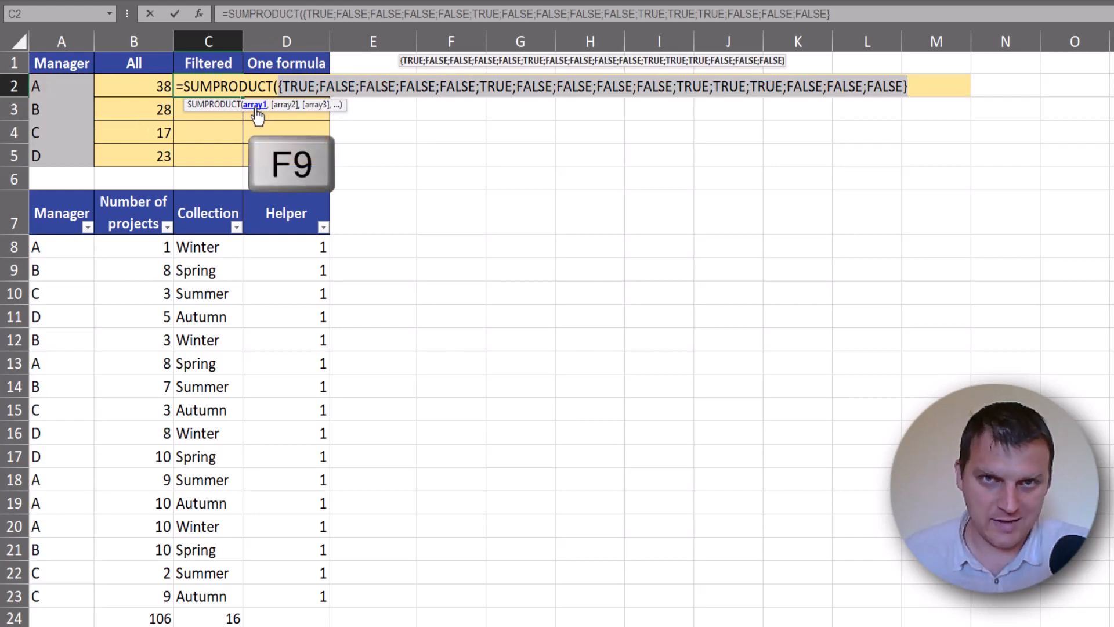
key(ctrl+z)
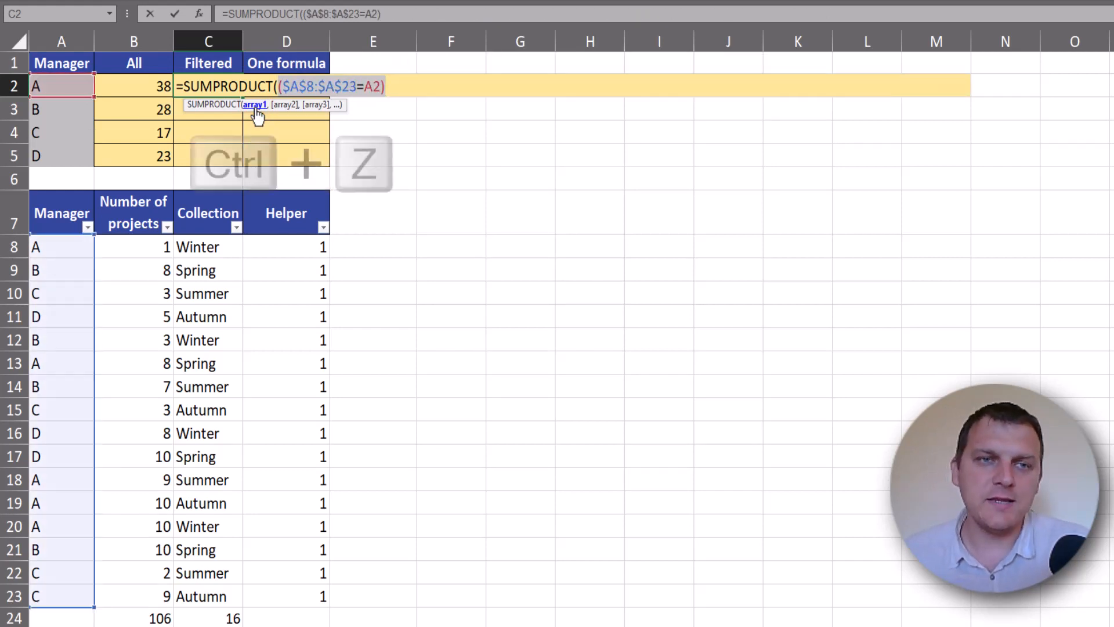
- Multiply the condition by $D$8:$D$23, complete the SUMPRODUCT formula in C2, and fill it down to C5
click(386, 87)
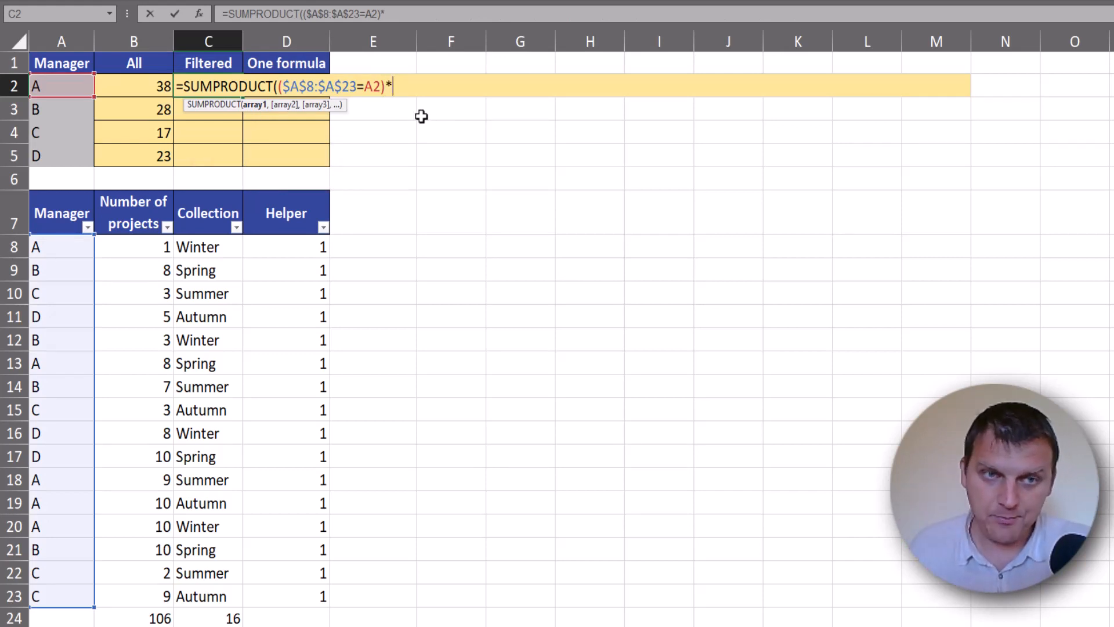
drag(298, 247, 293, 593)
key(F4)
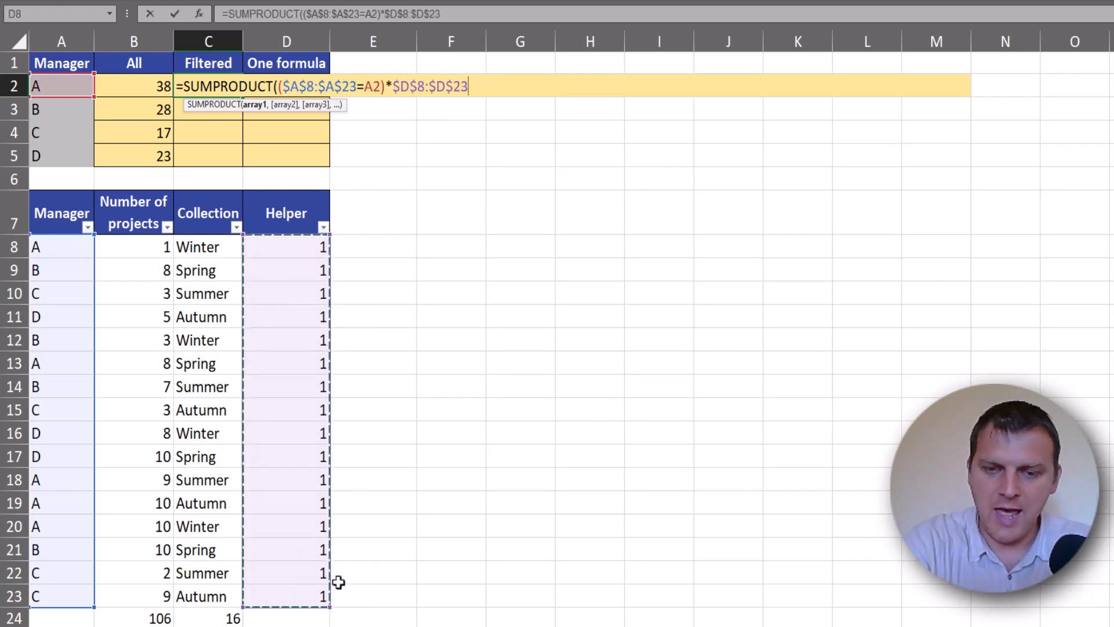
text())
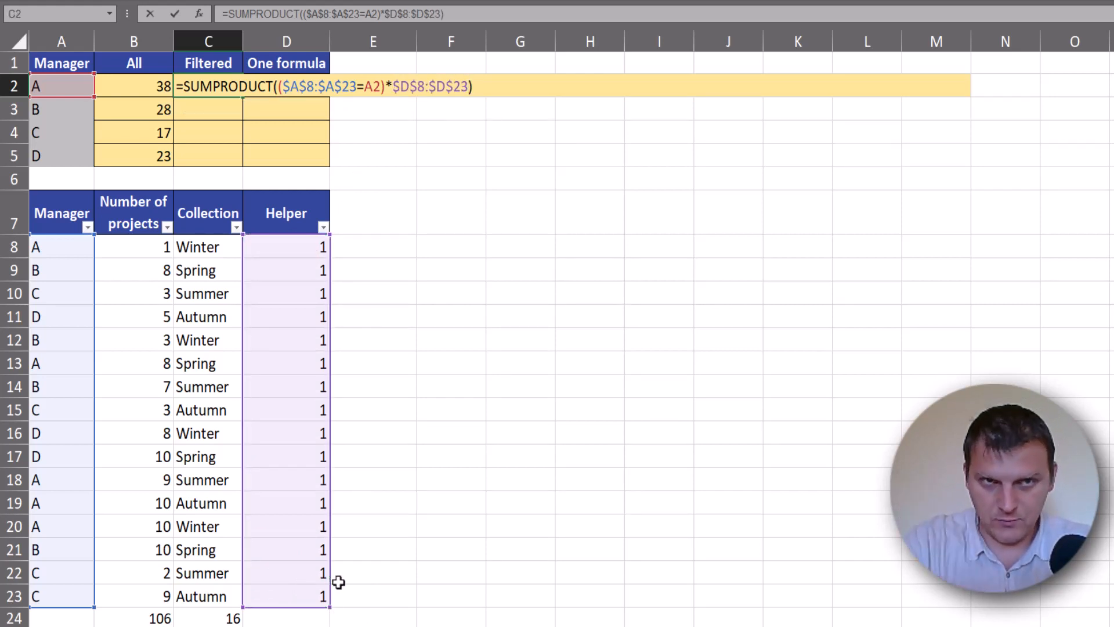
key(ctrl+Return)
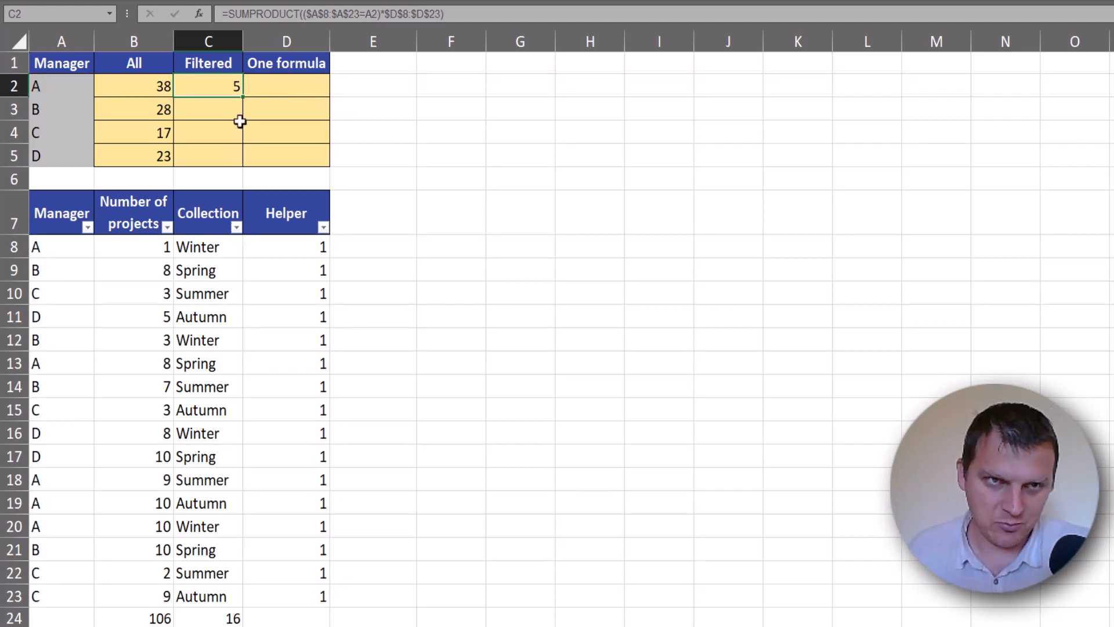
double_click(243, 98)
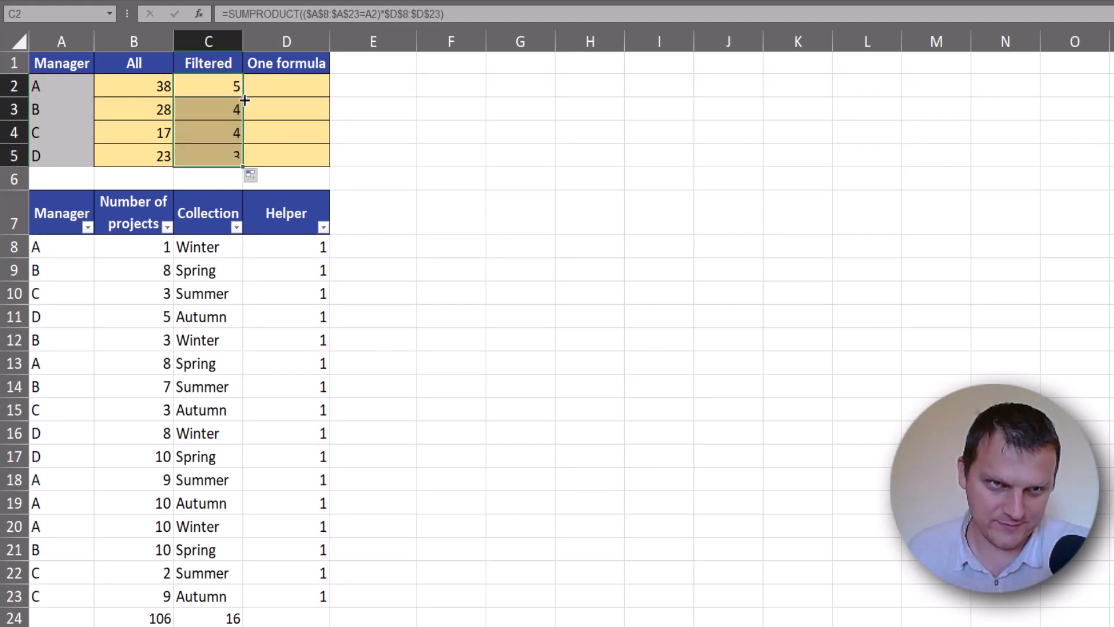
- Filter the Collection column to Autumn to check the Filtered counts per manager, and clear the filter again
click(236, 227)
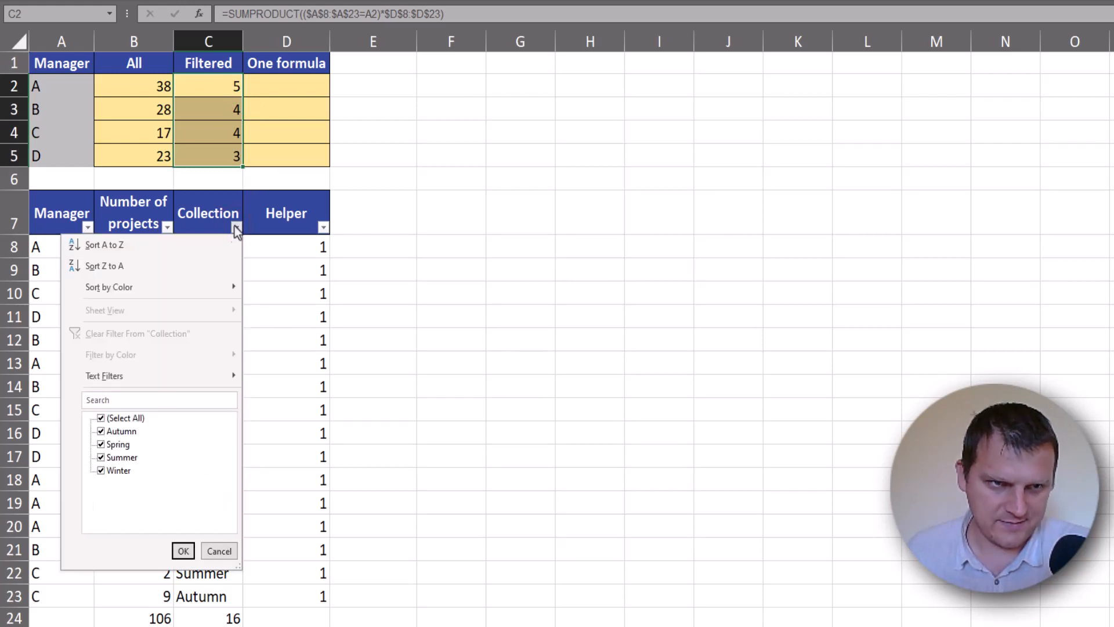
click(116, 418)
click(121, 431)
click(184, 551)
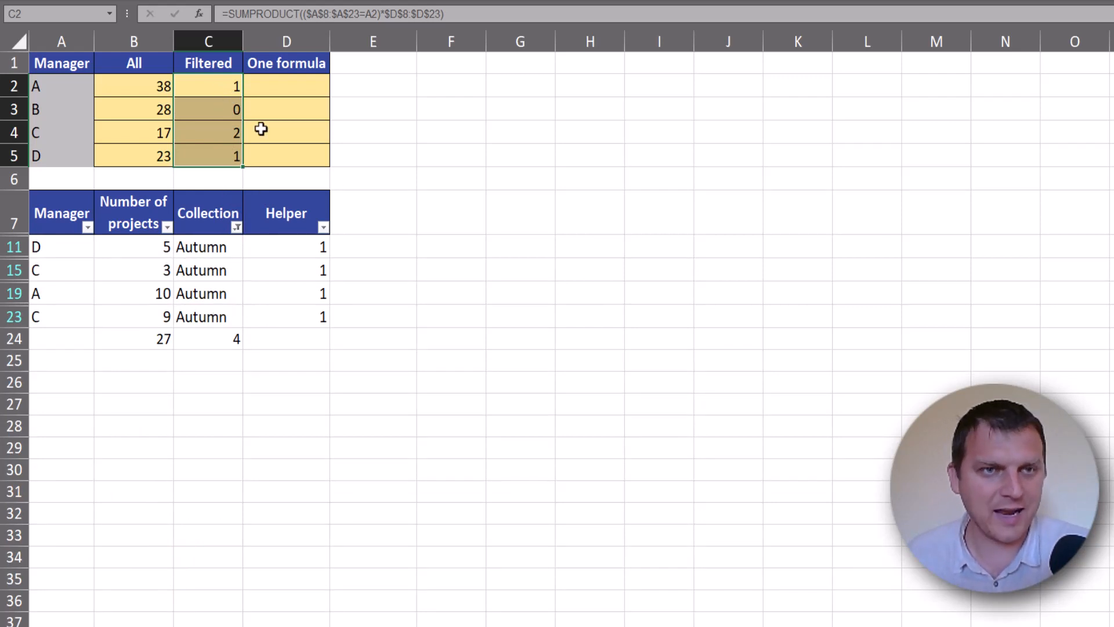
click(237, 228)
click(110, 328)
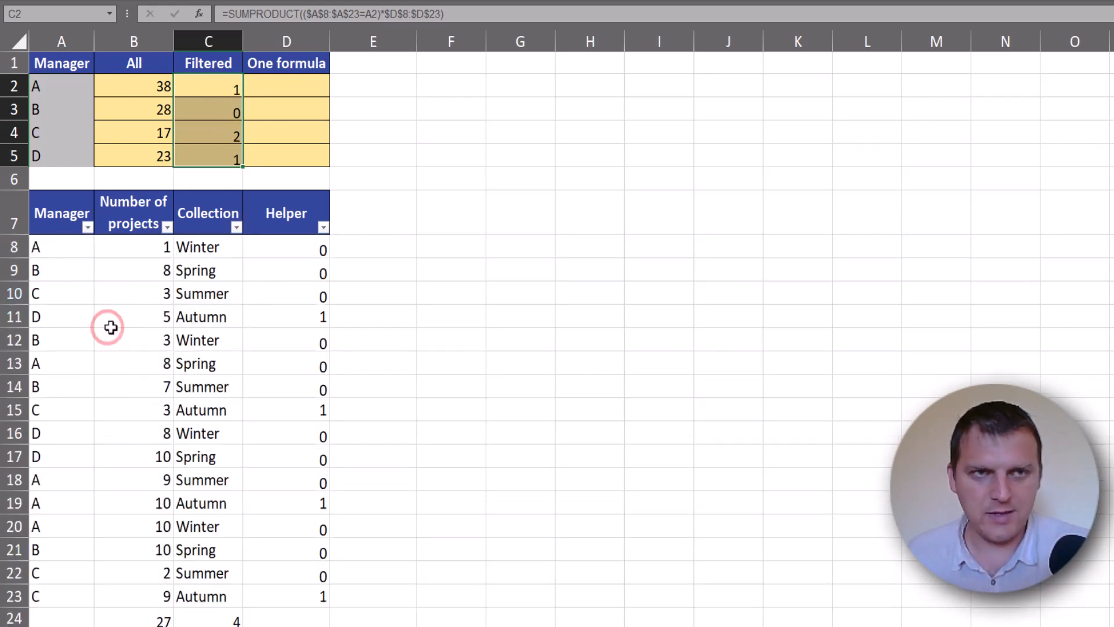
- Add $B$8:$B$23 as the second array of the SUMPRODUCT formula in C2 and fill the formula down to C5
click(208, 87)
key(F2)
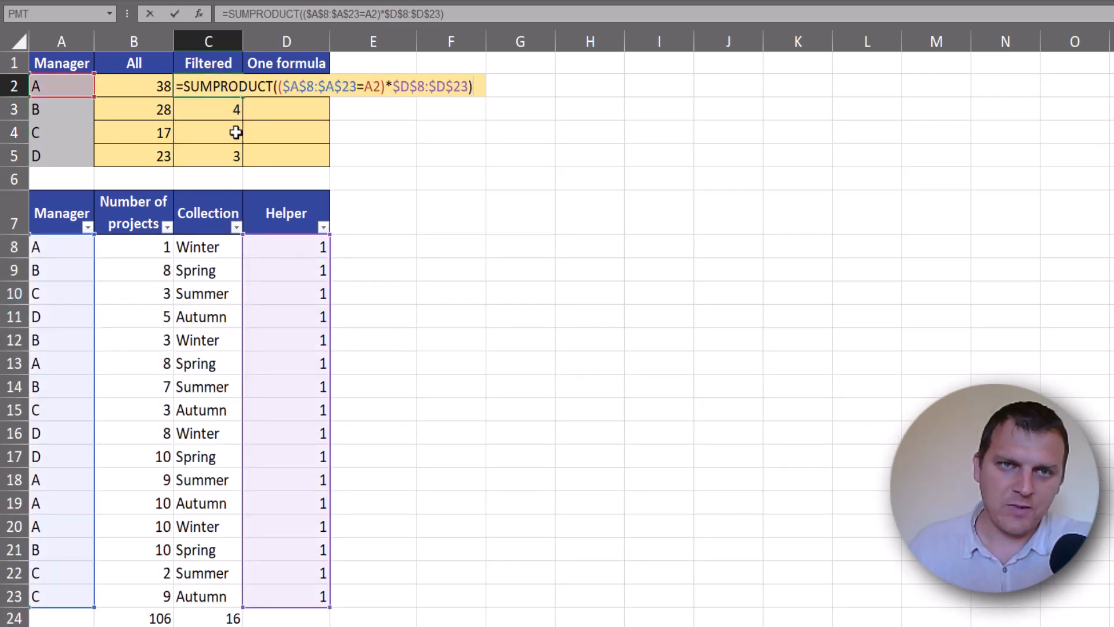
click(467, 86)
text(,)
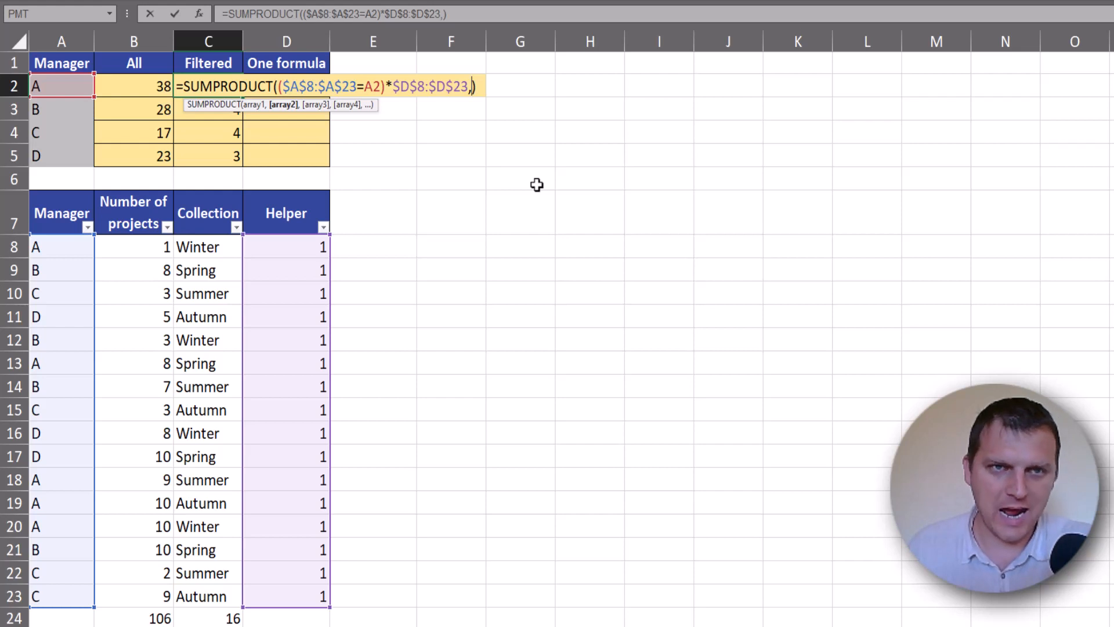
key(BackSpace)
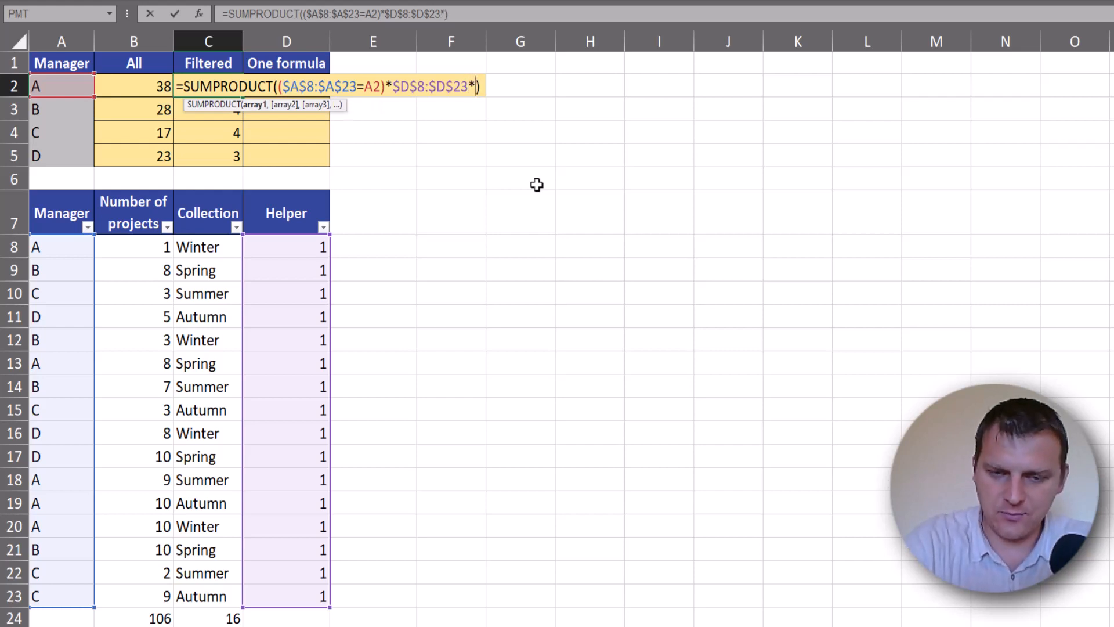
text(,)
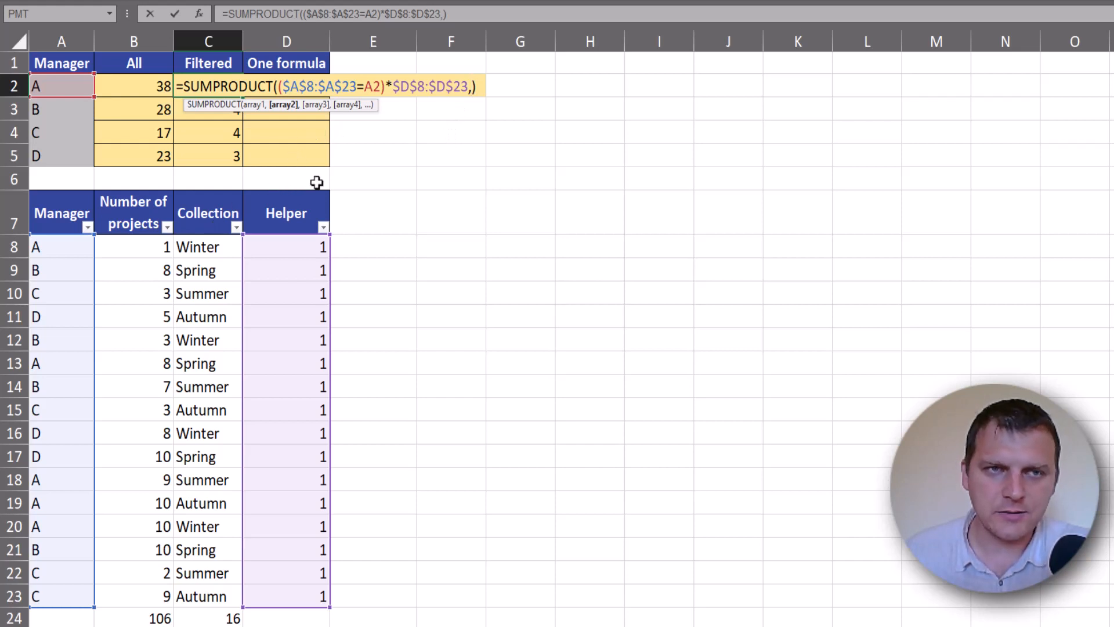
drag(141, 244, 145, 596)
key(F4)
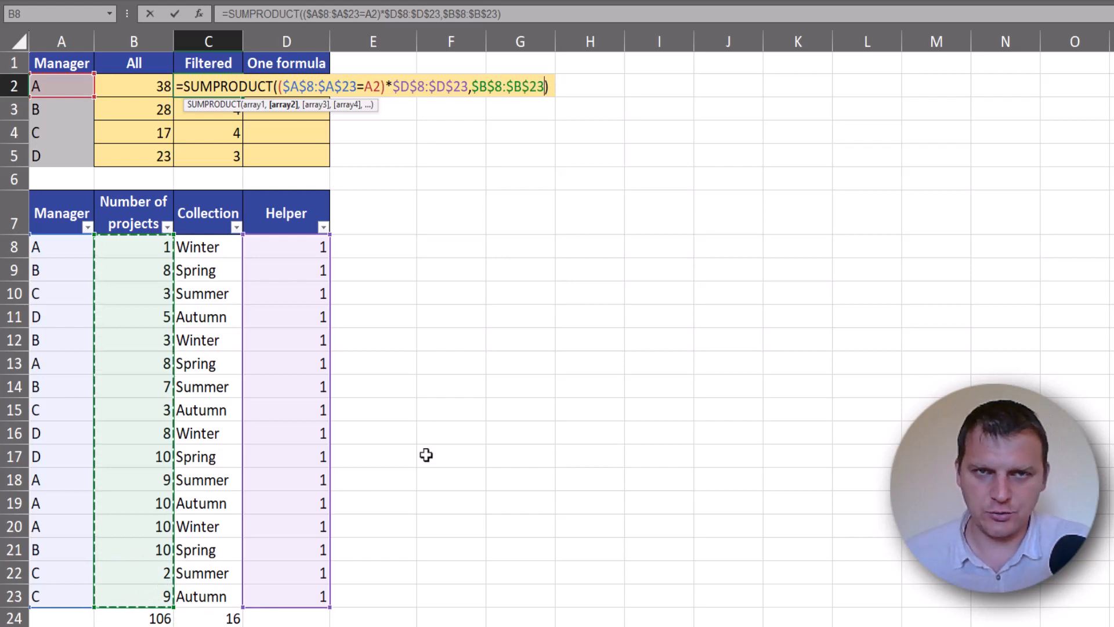
key(ctrl+Return)
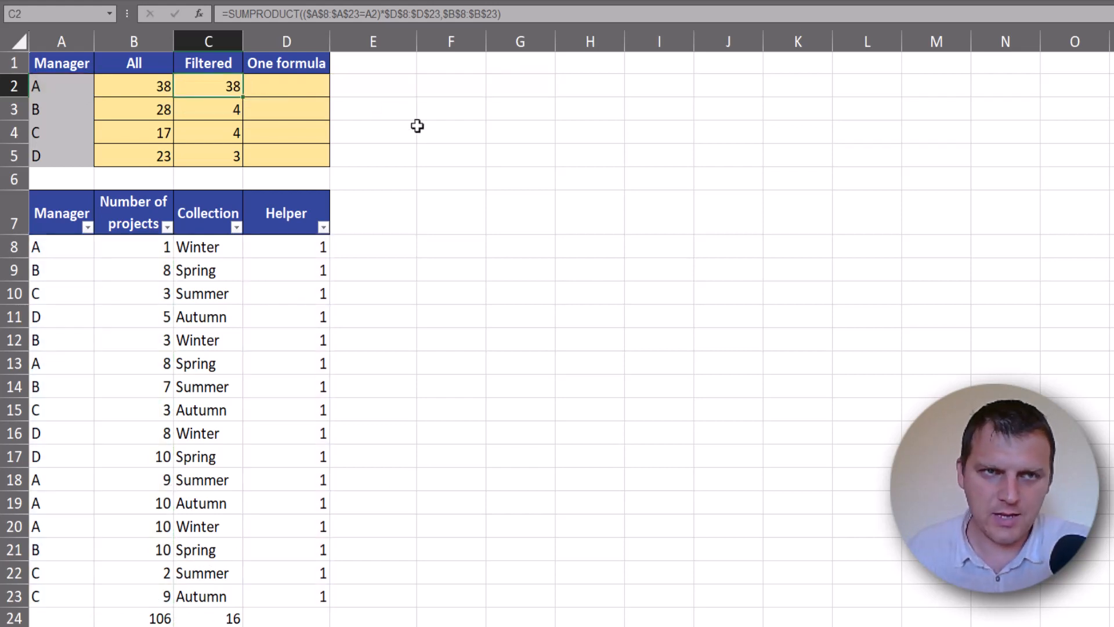
double_click(245, 96)
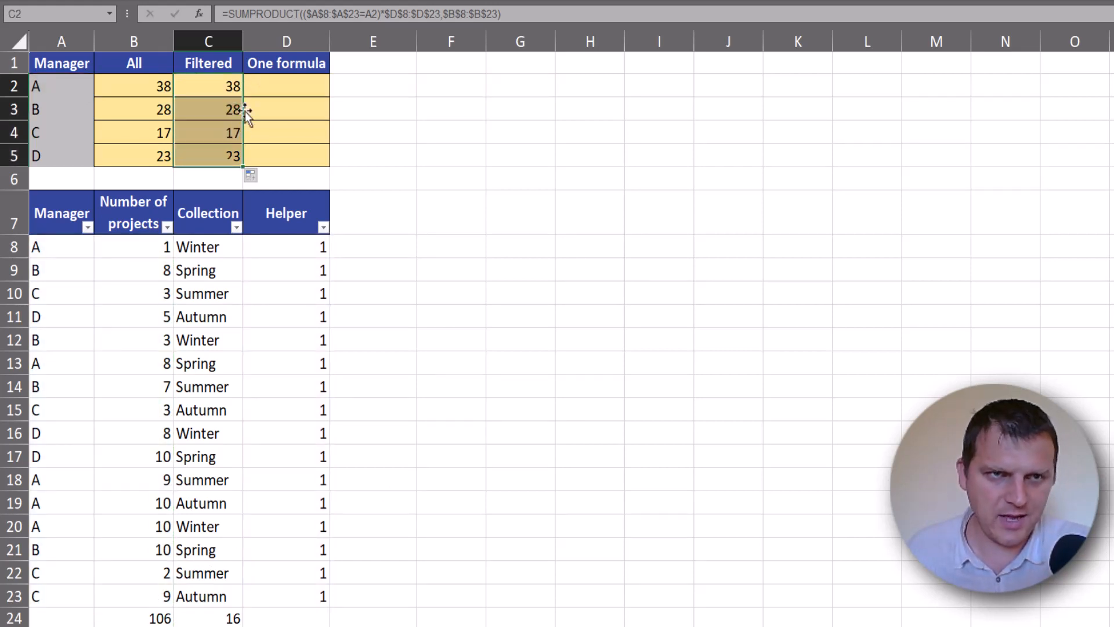
- Filter the Collection column to show only Autumn rows
click(237, 227)
click(101, 418)
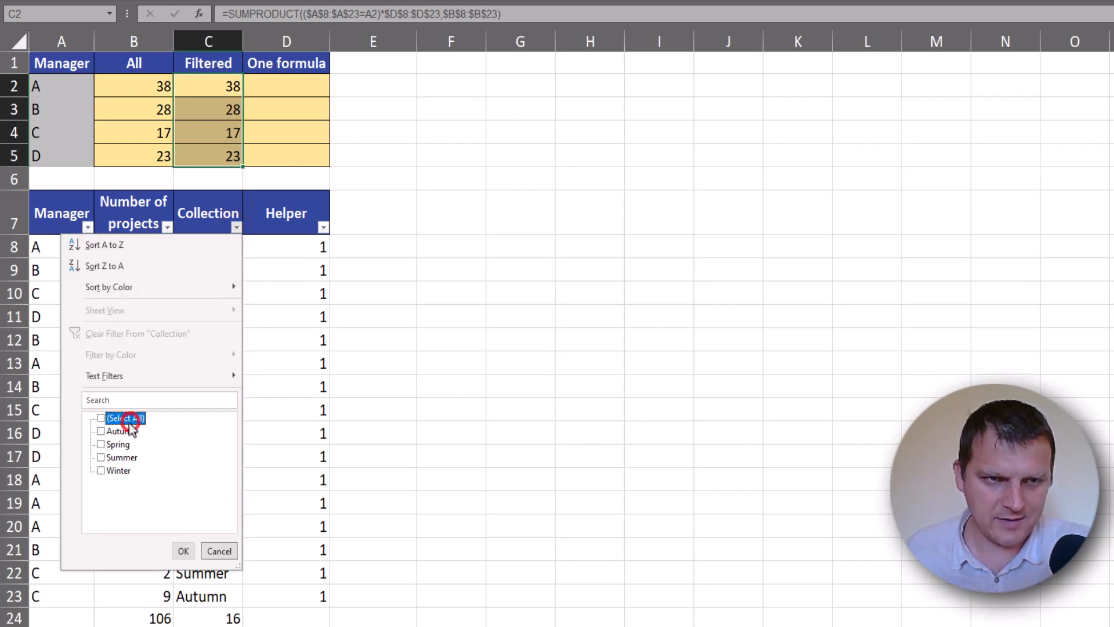
click(101, 431)
click(184, 550)
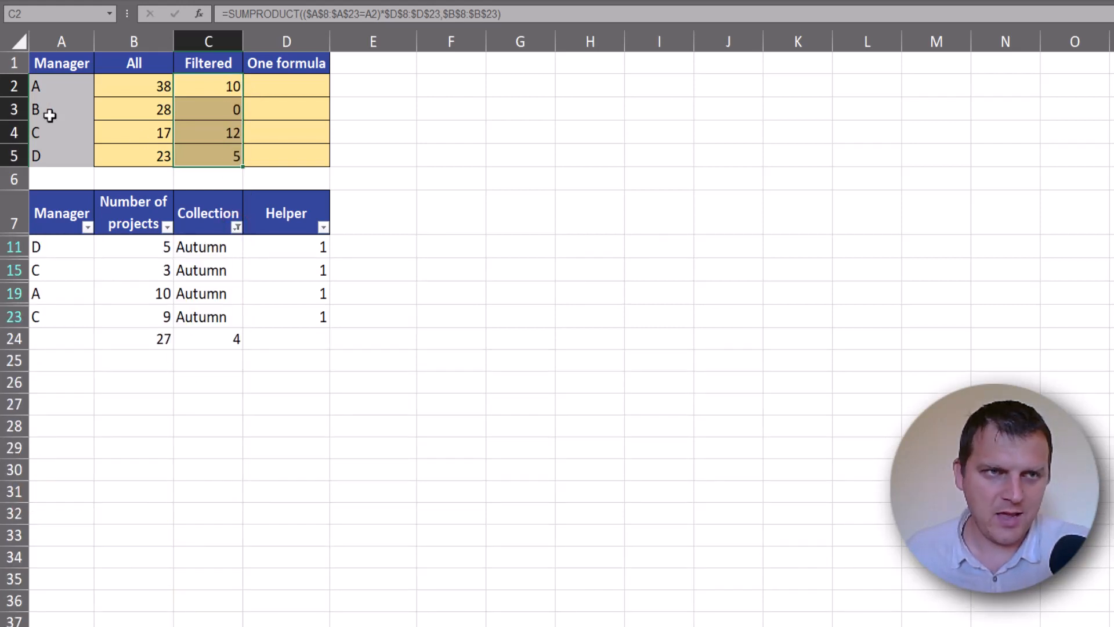
- Compare each manager's Filtered total in C2:C5 with the visible Autumn rows in the data table
drag(42, 111, 187, 111)
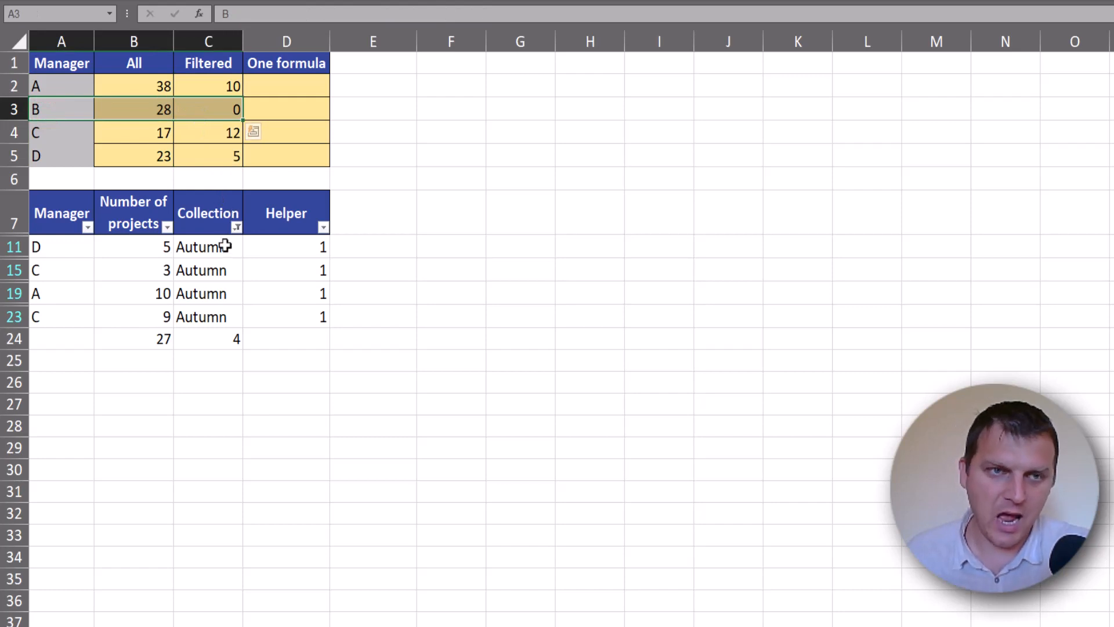
click(227, 243)
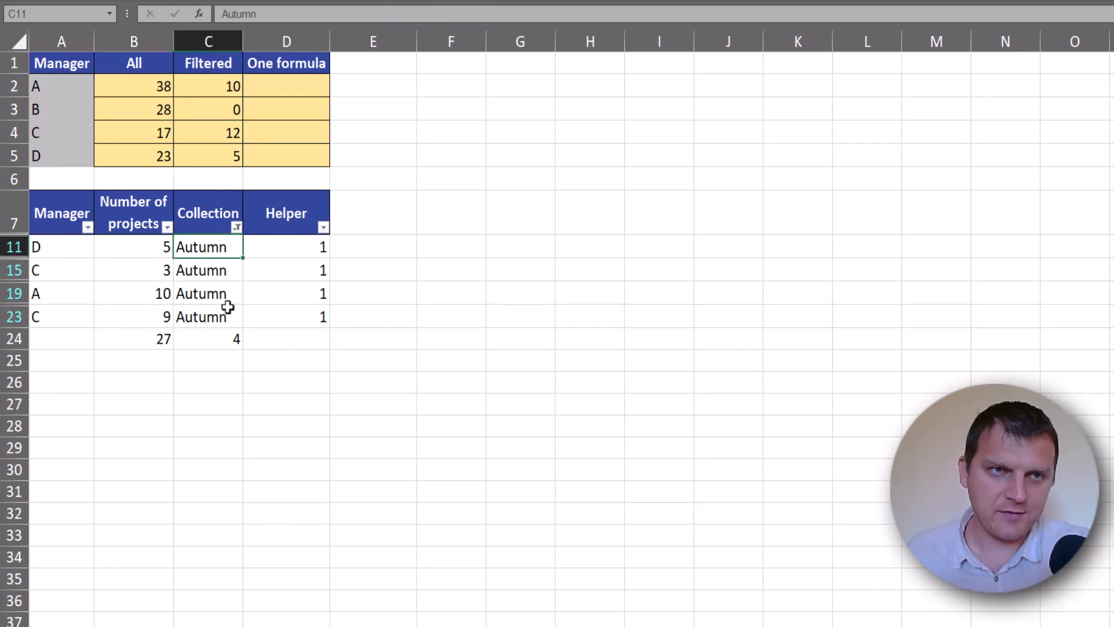
click(241, 112)
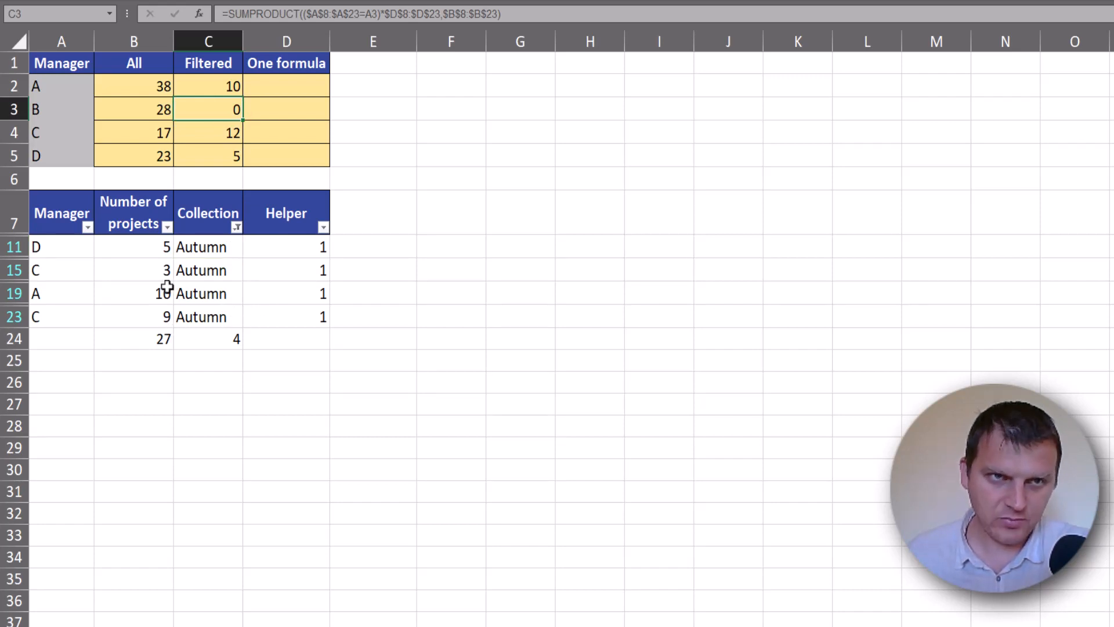
drag(163, 289, 198, 289)
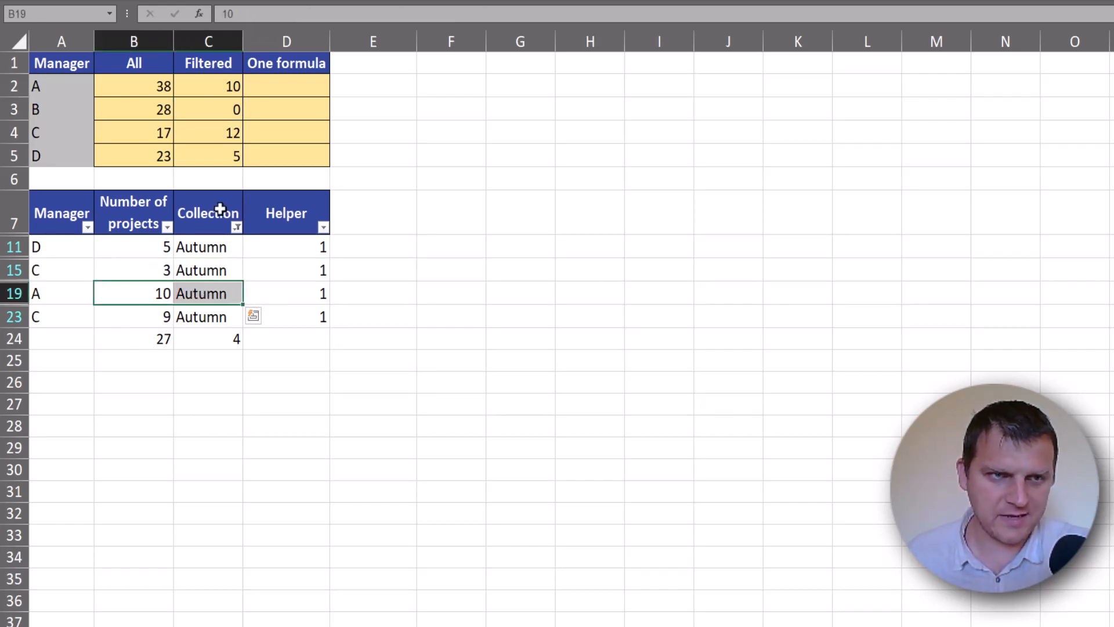
drag(37, 86, 190, 91)
drag(71, 159, 209, 157)
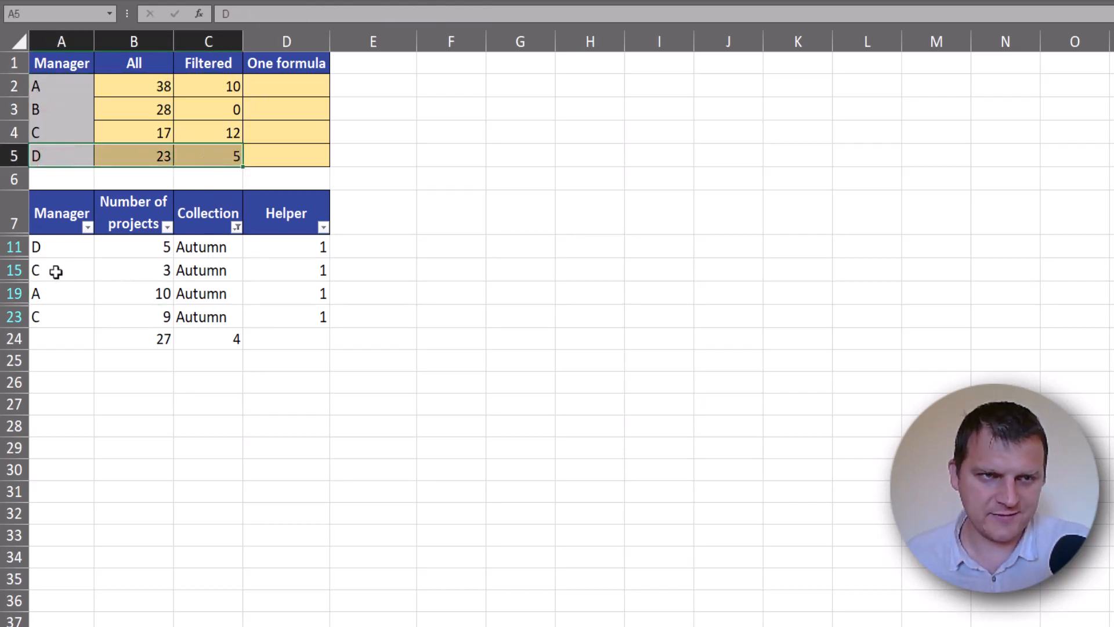
drag(57, 272, 126, 271)
ctrl+drag(60, 320, 117, 318)
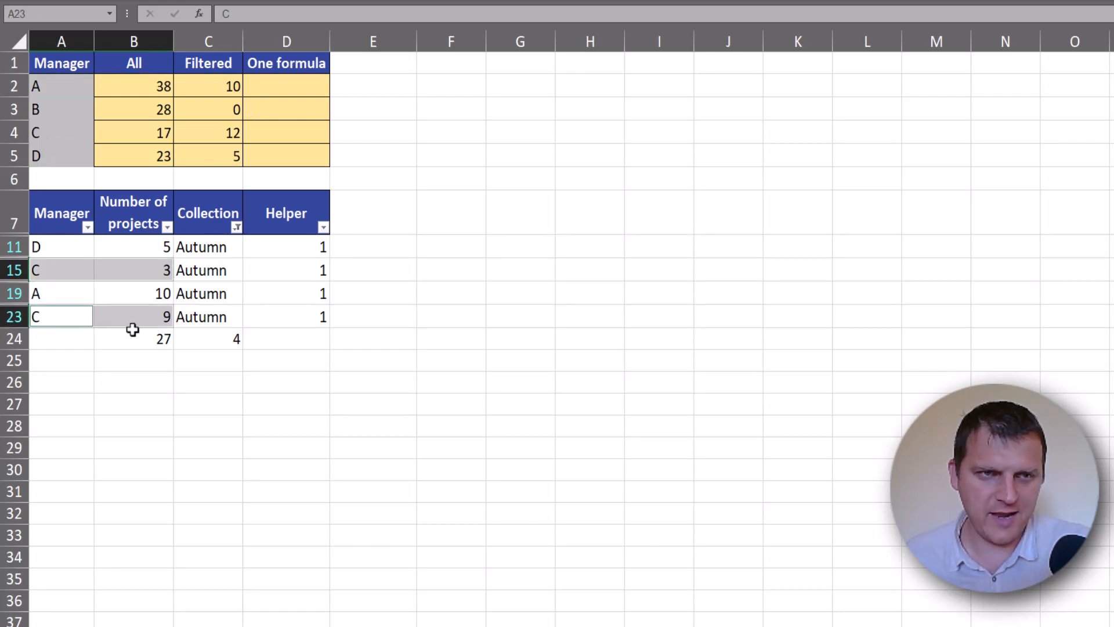
click(229, 134)
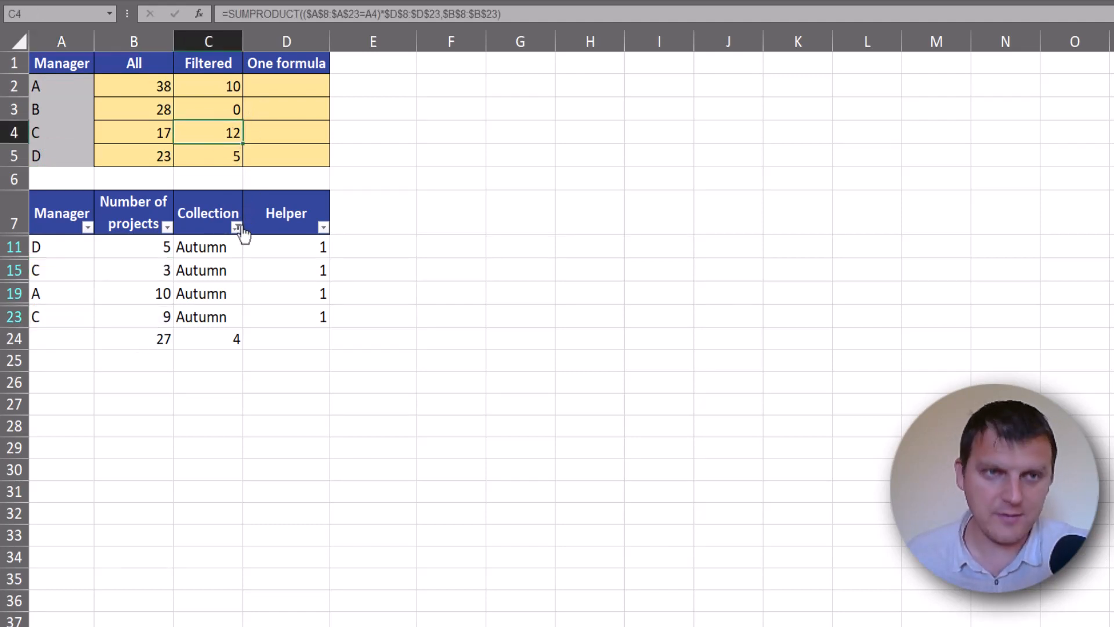
- Clear the filter from the Collection column and select the Helper header in D7
click(238, 228)
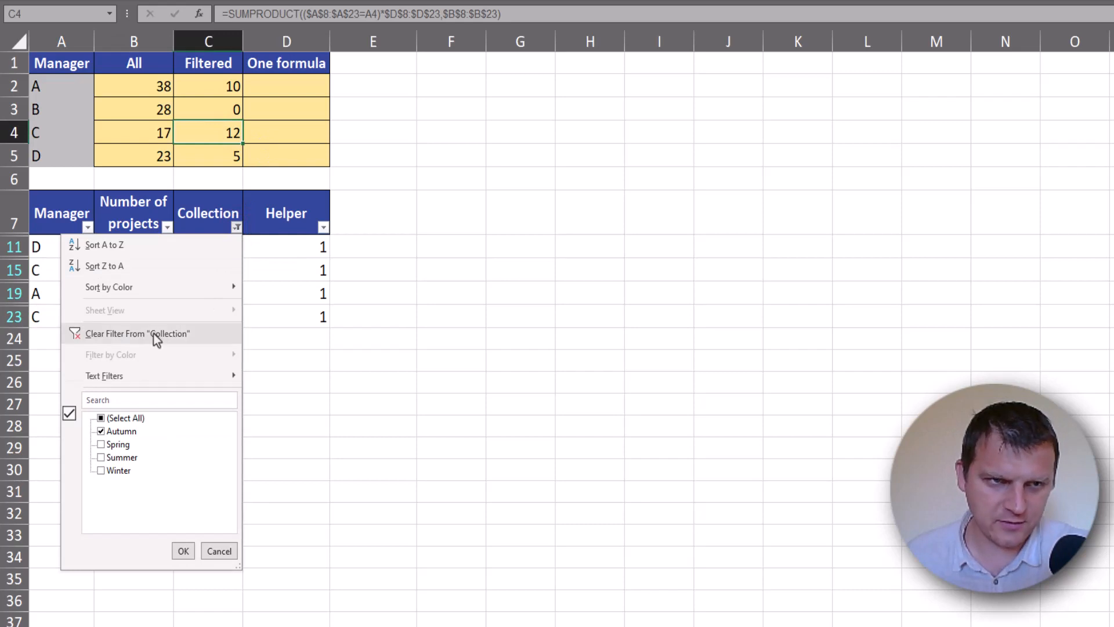
click(155, 333)
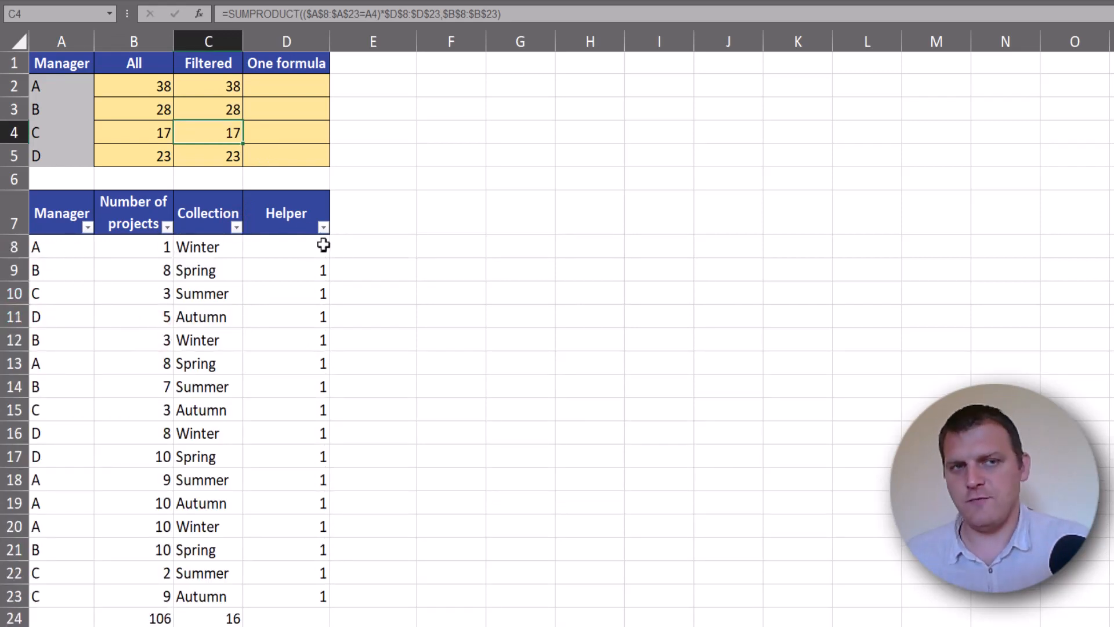
click(287, 209)
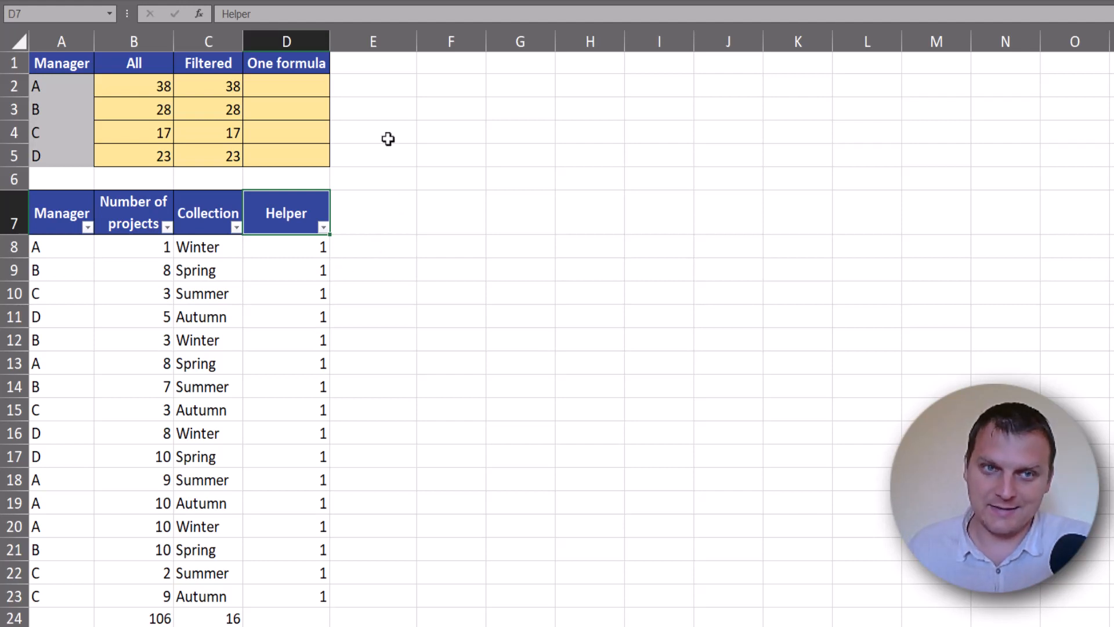
- Start an OFFSET formula in E2 with the absolute Collection range $C$8:$C$23 as its reference
click(384, 96)
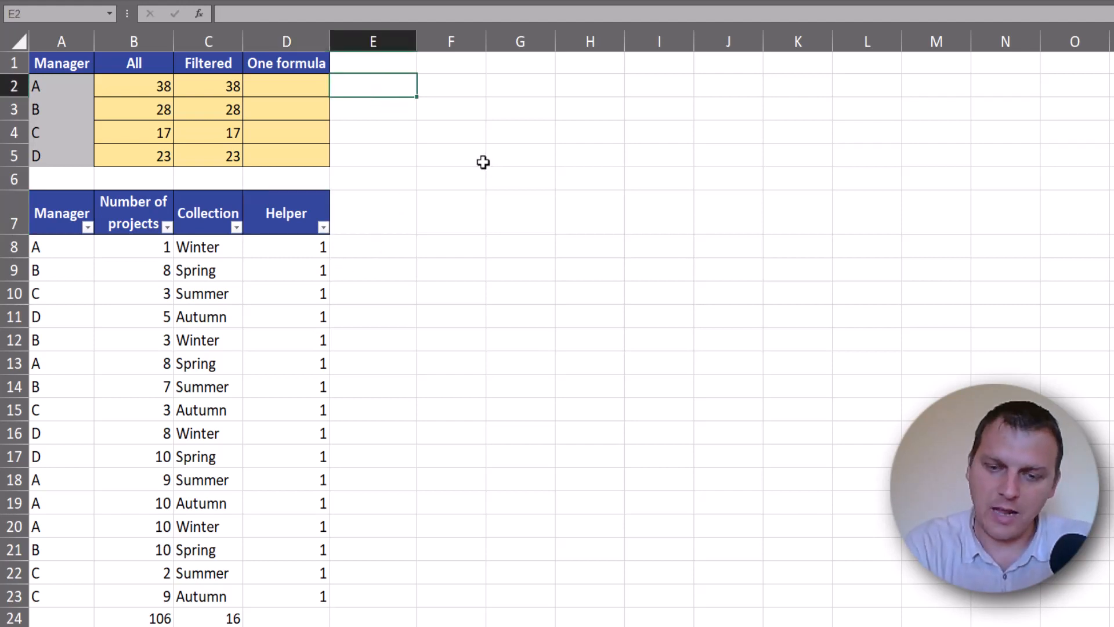
text(=)
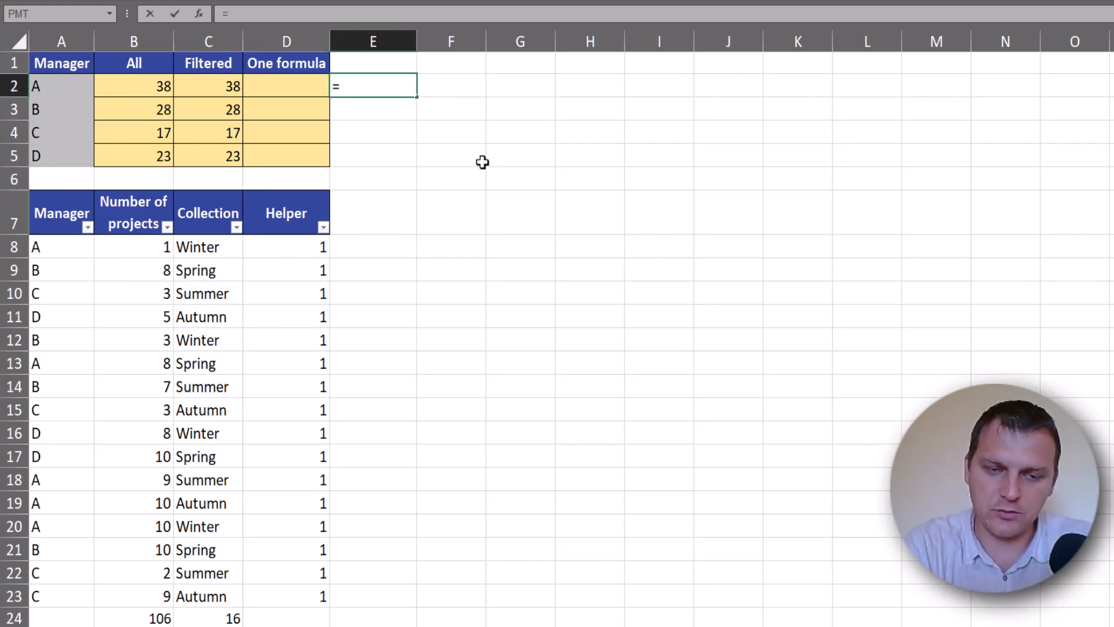
text(off)
key(Tab)
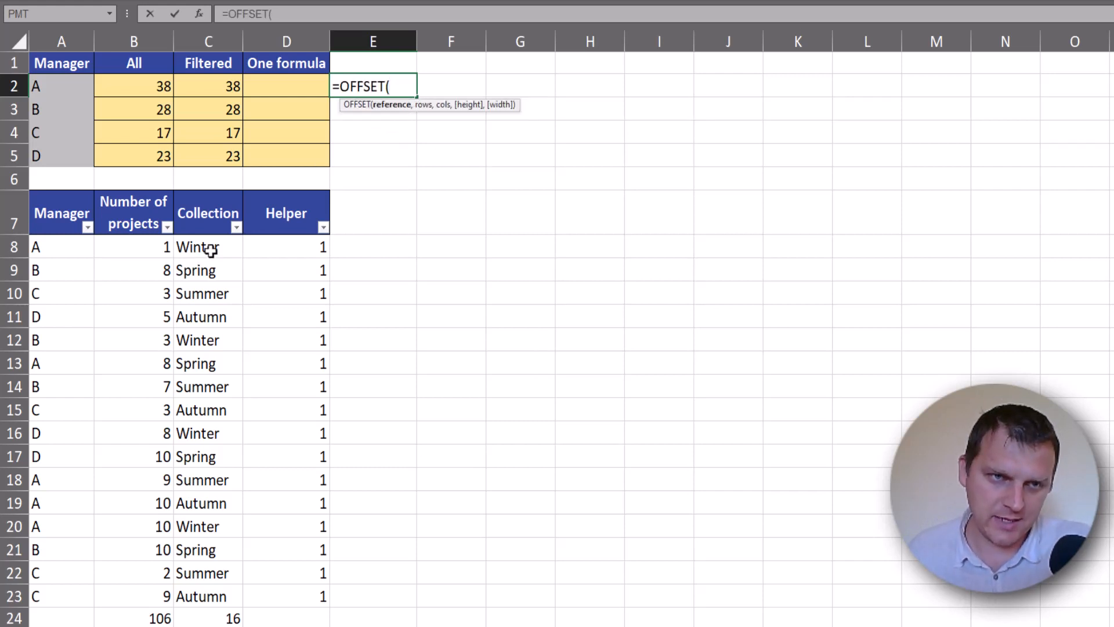
drag(211, 249, 220, 592)
key(F4)
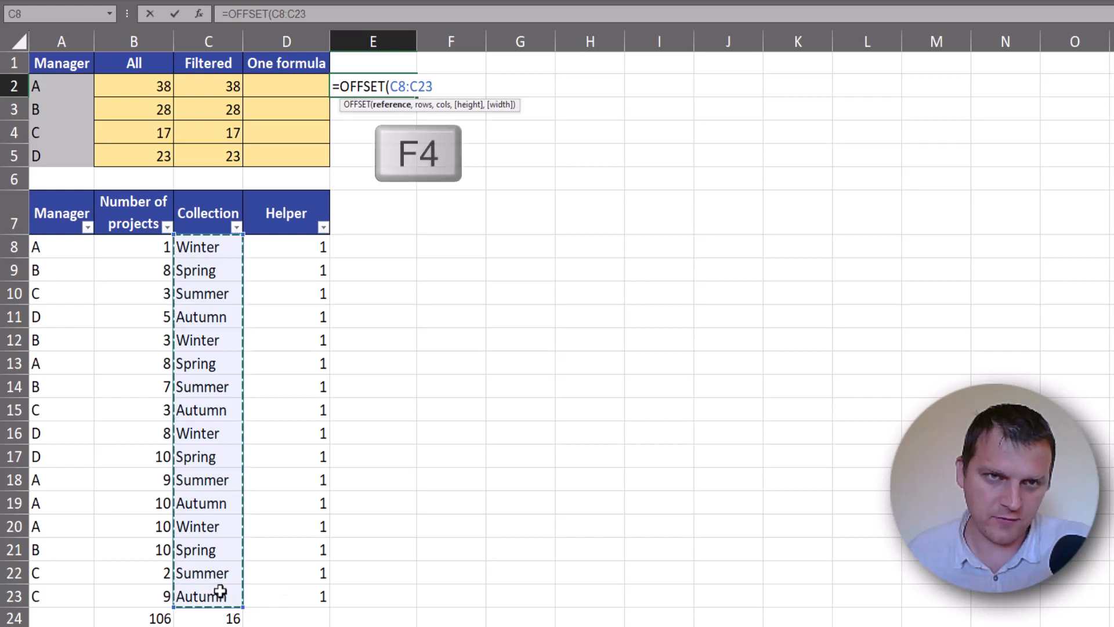
key(F4)
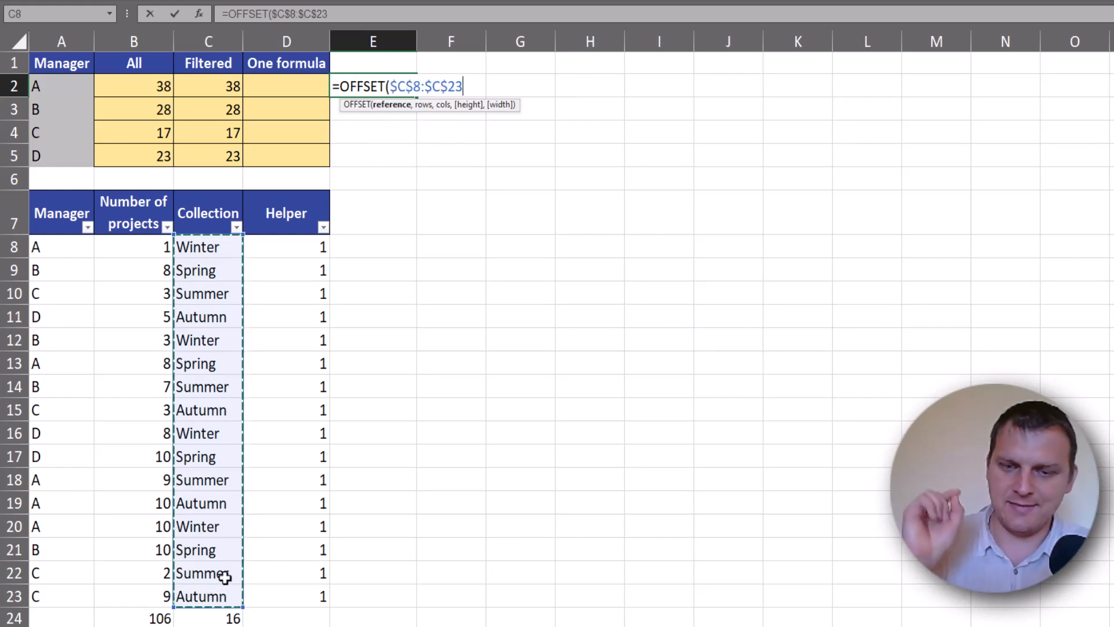
text(,)
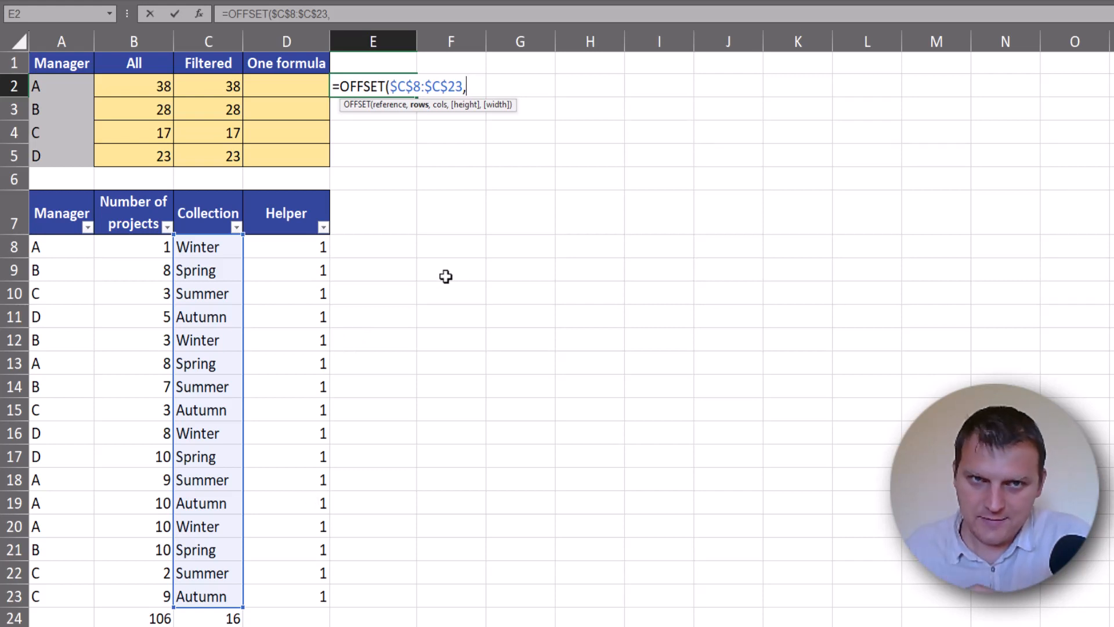
- Start the rows argument of the OFFSET formula in E2 with ROW($C$8:$C$23)
text(row)
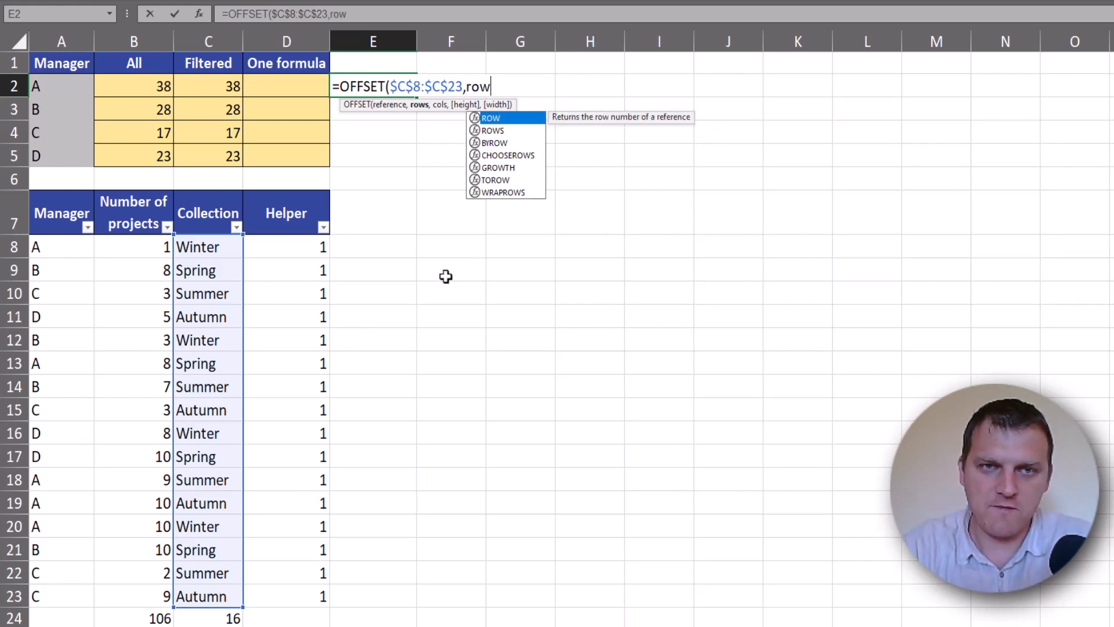
key(Tab)
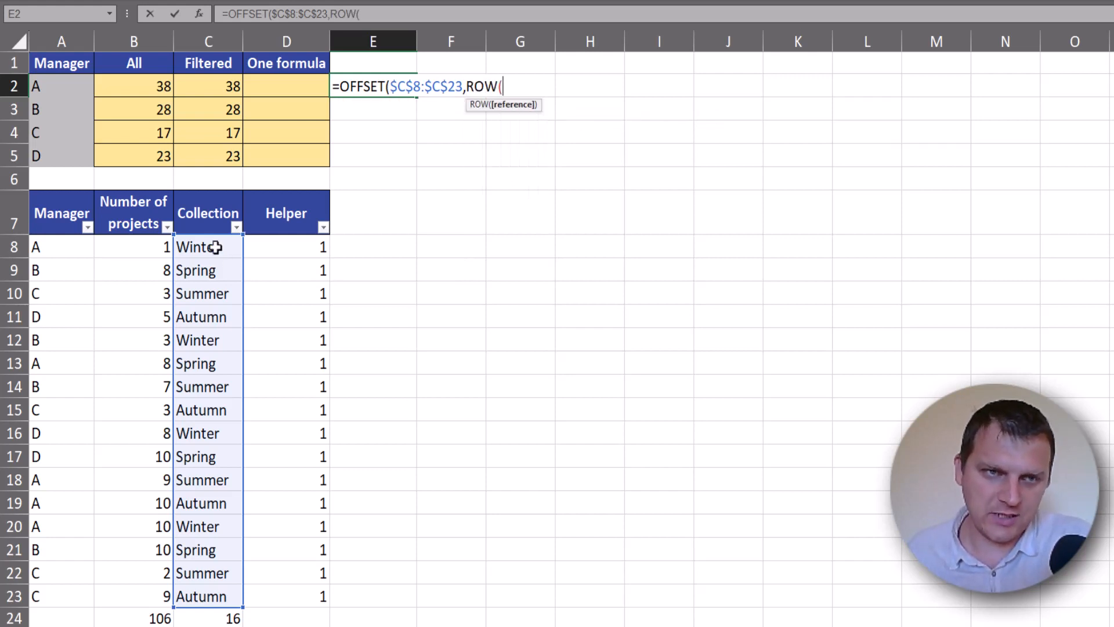
drag(216, 247, 214, 587)
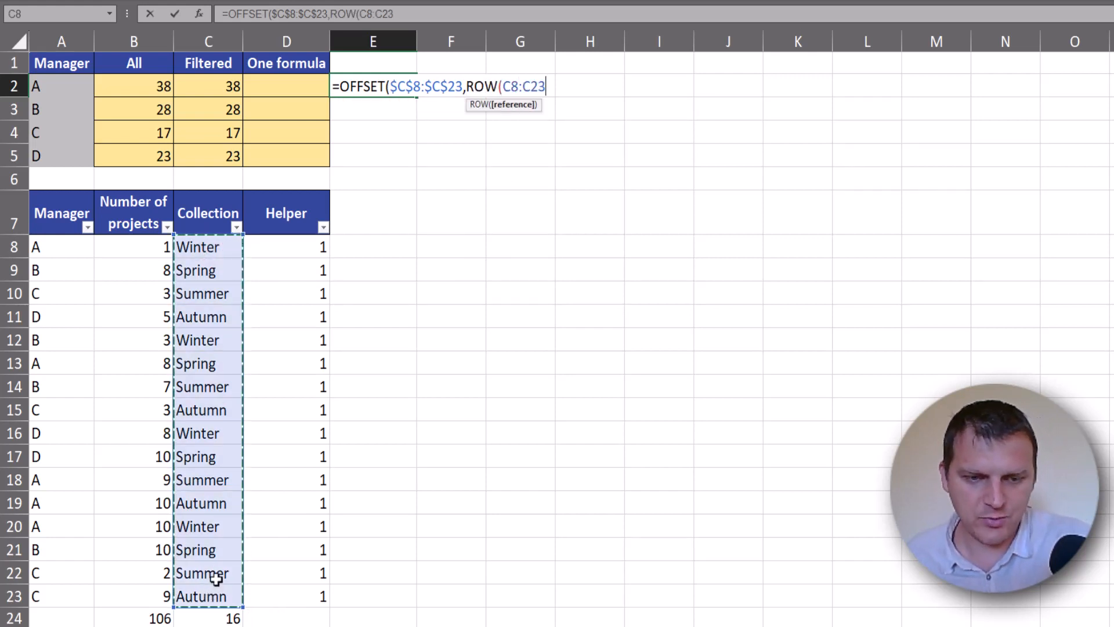
key(F4)
text())
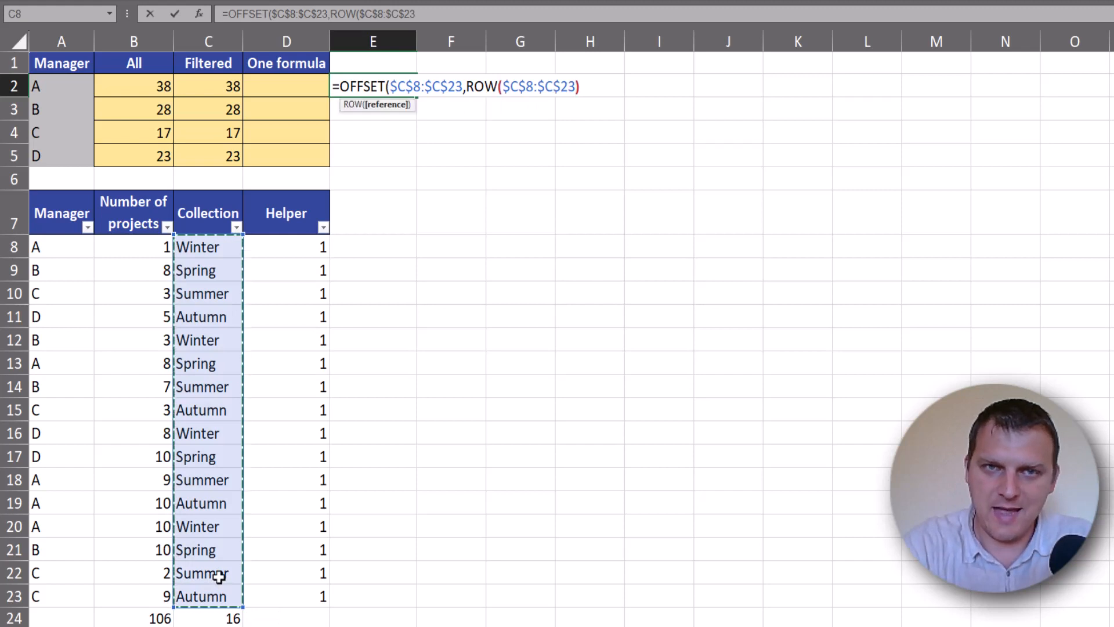
- Subtract ROW($C$8) from the row numbers in the OFFSET formula's rows argument
text(-)
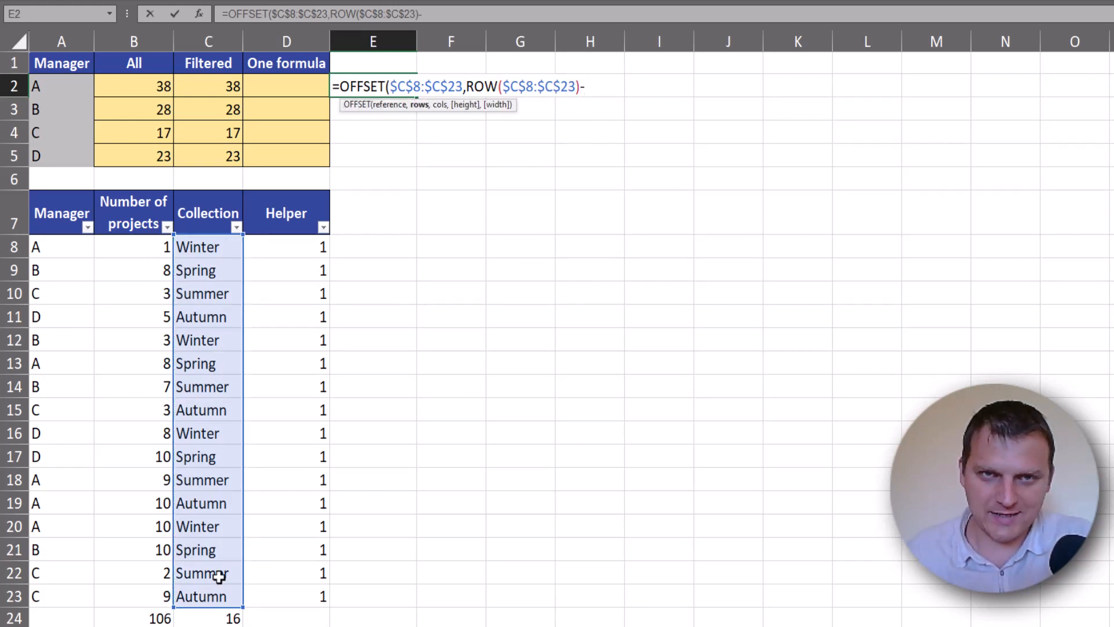
text(row)
key(Tab)
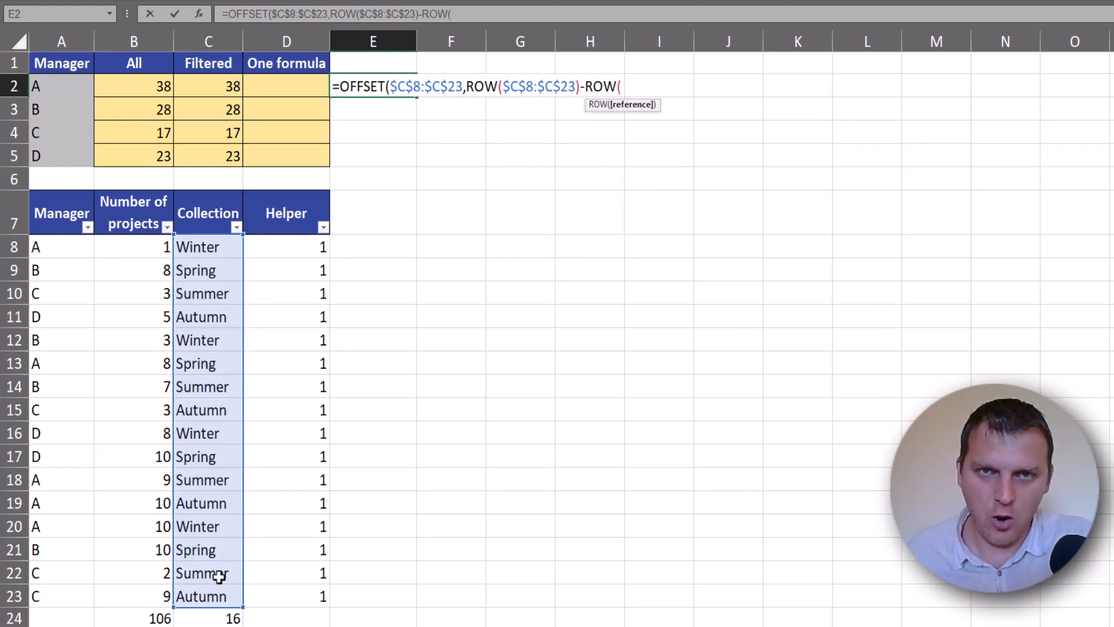
click(224, 256)
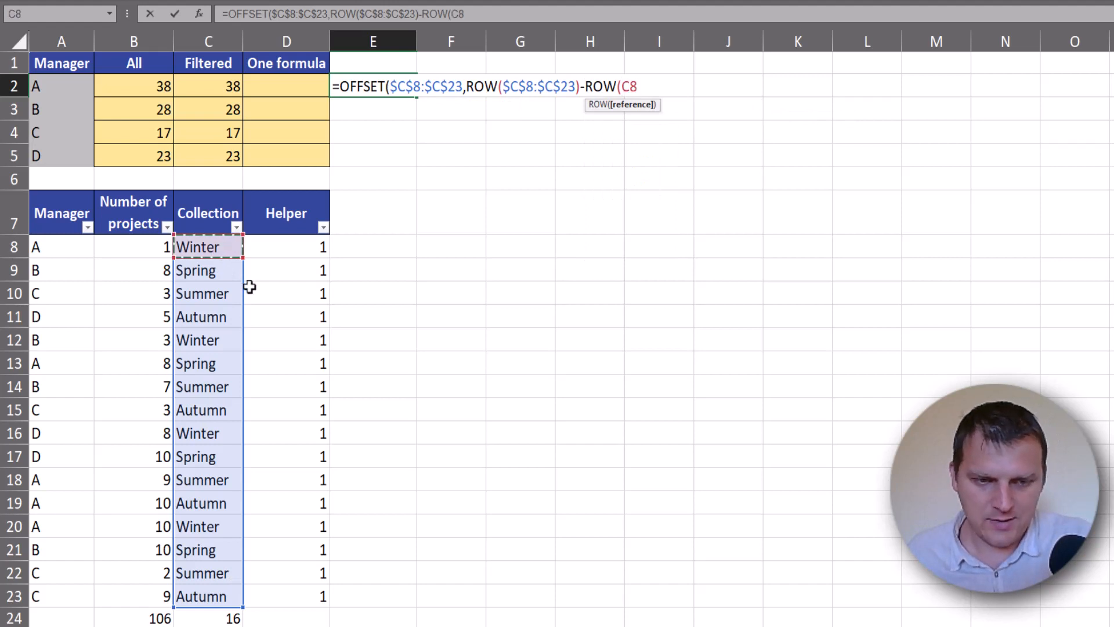
key(F4)
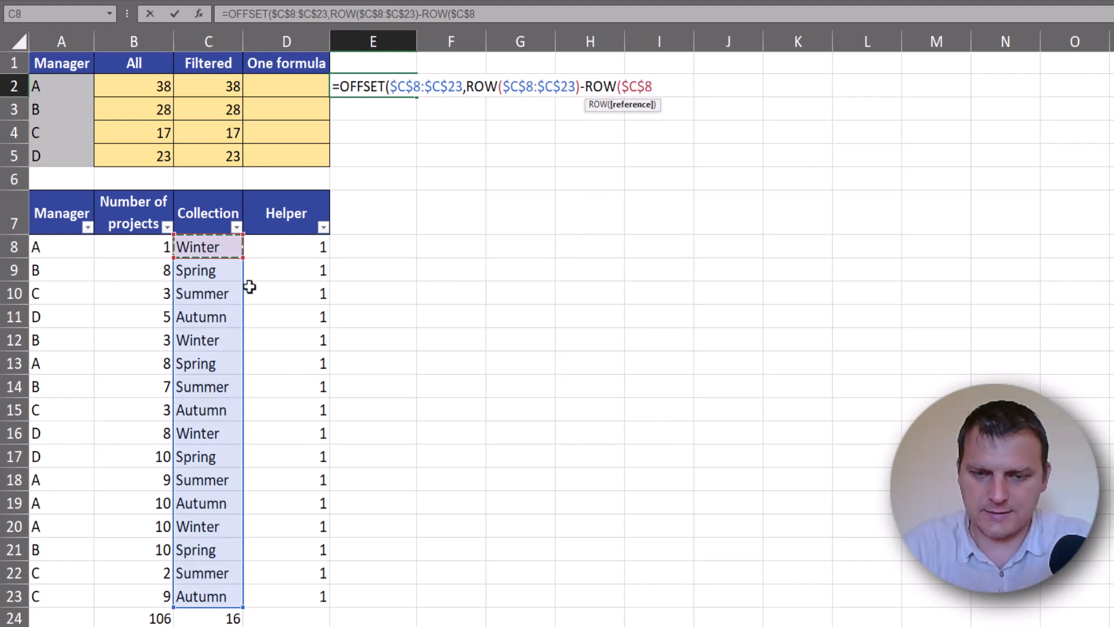
text())
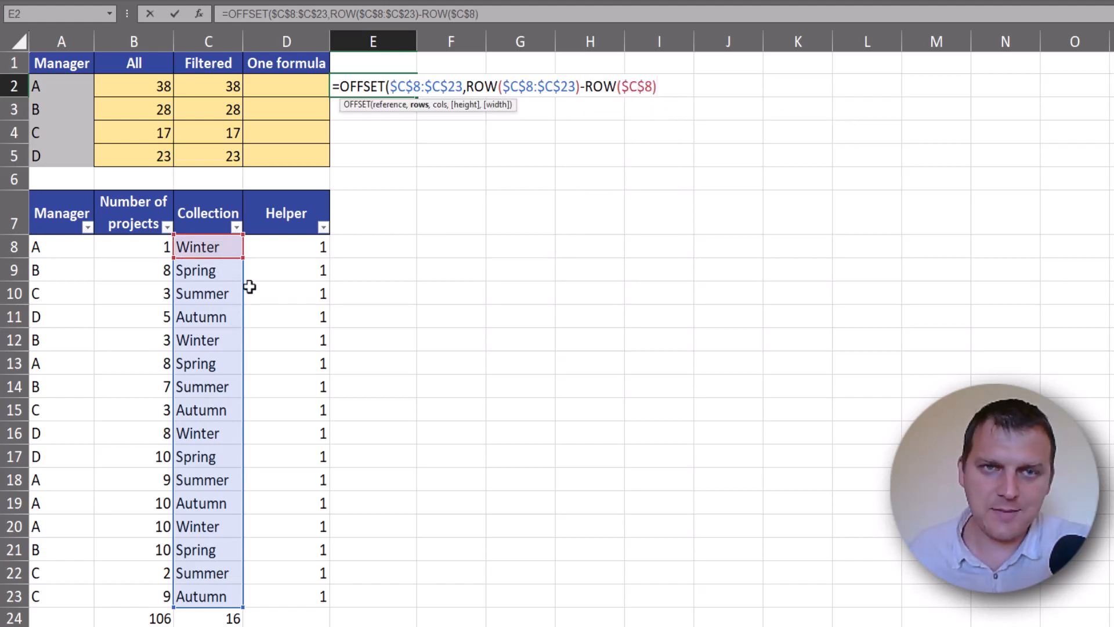
- Evaluate only the rows argument of the OFFSET formula to inspect its array, and restore the original expression
click(419, 106)
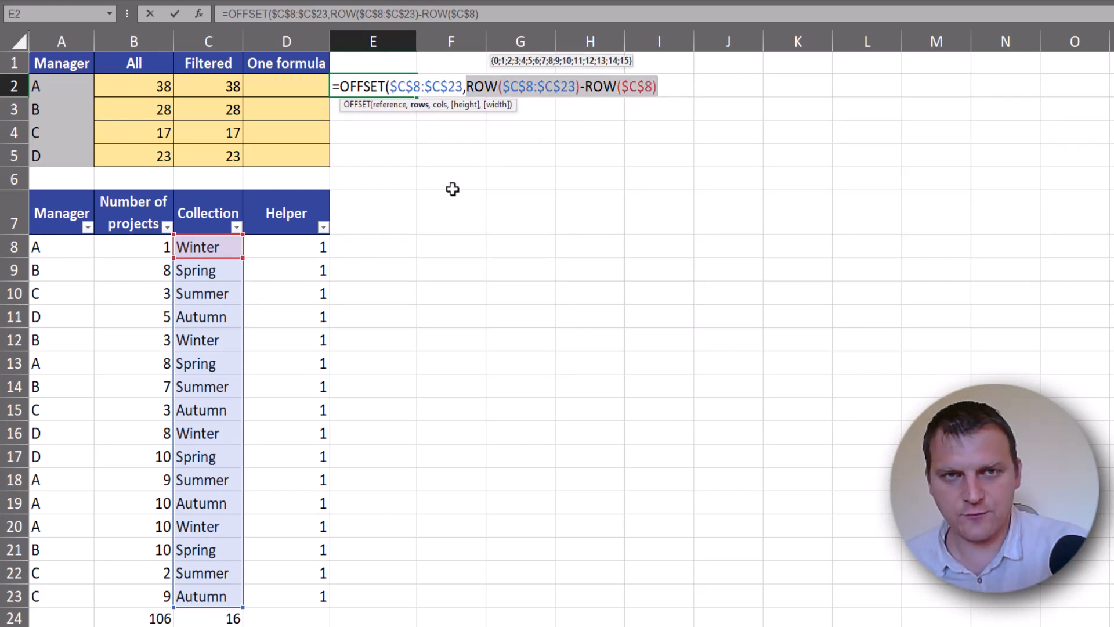
key(F9)
click(690, 87)
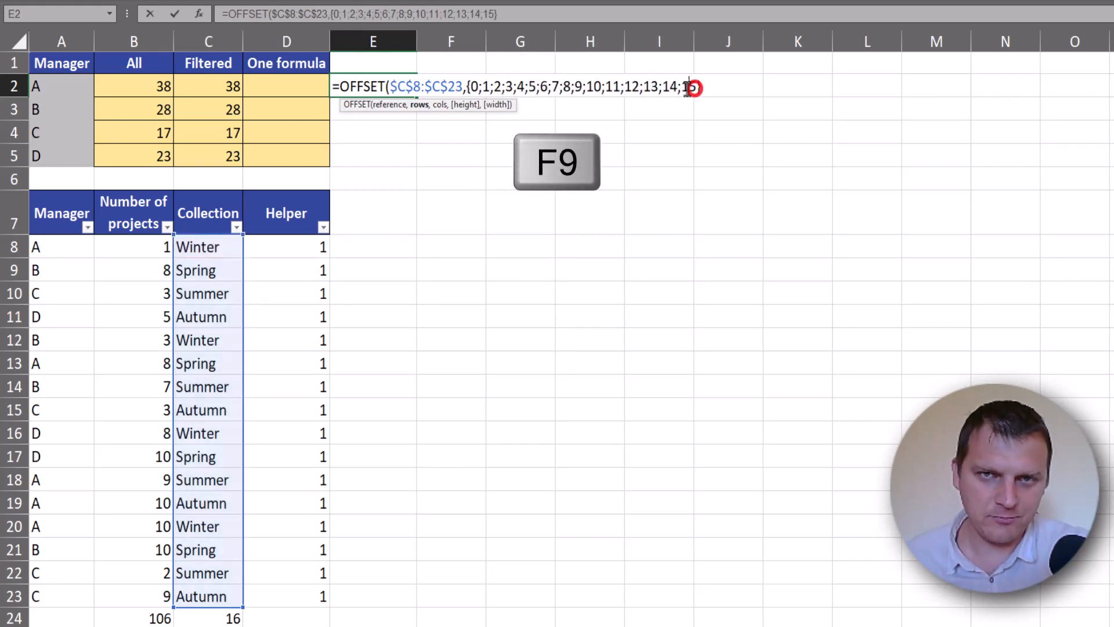
double_click(690, 87)
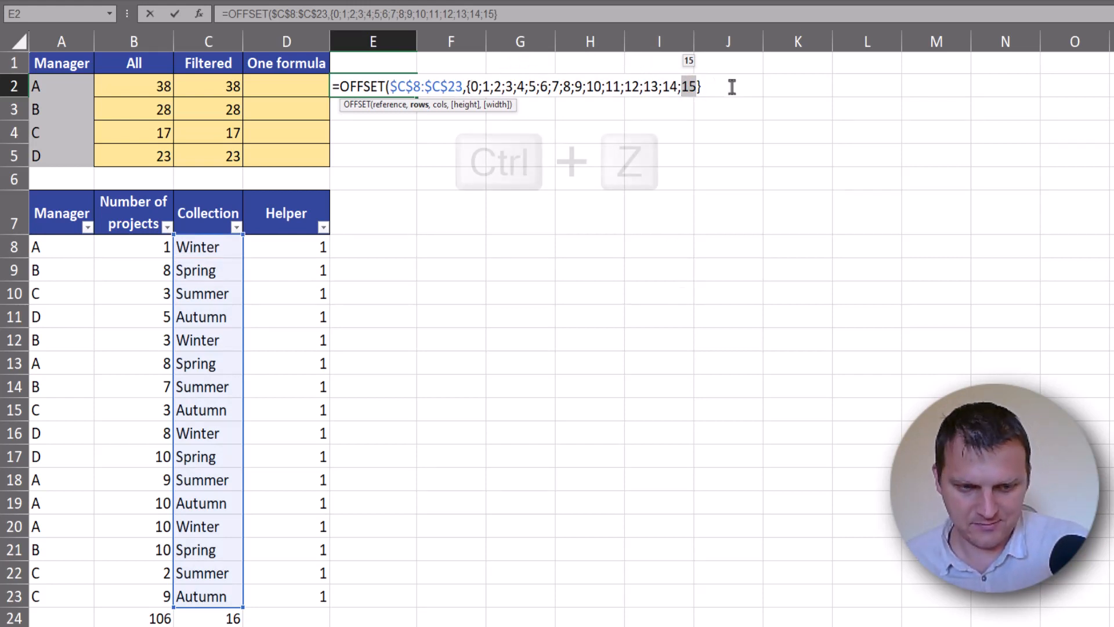
key(ctrl+z)
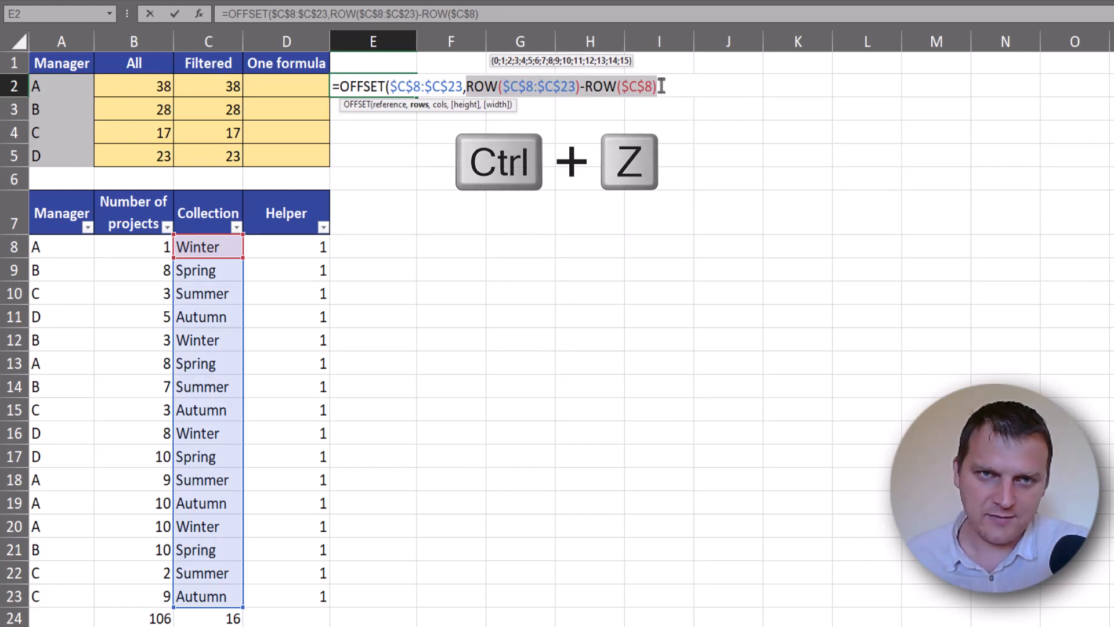
click(662, 86)
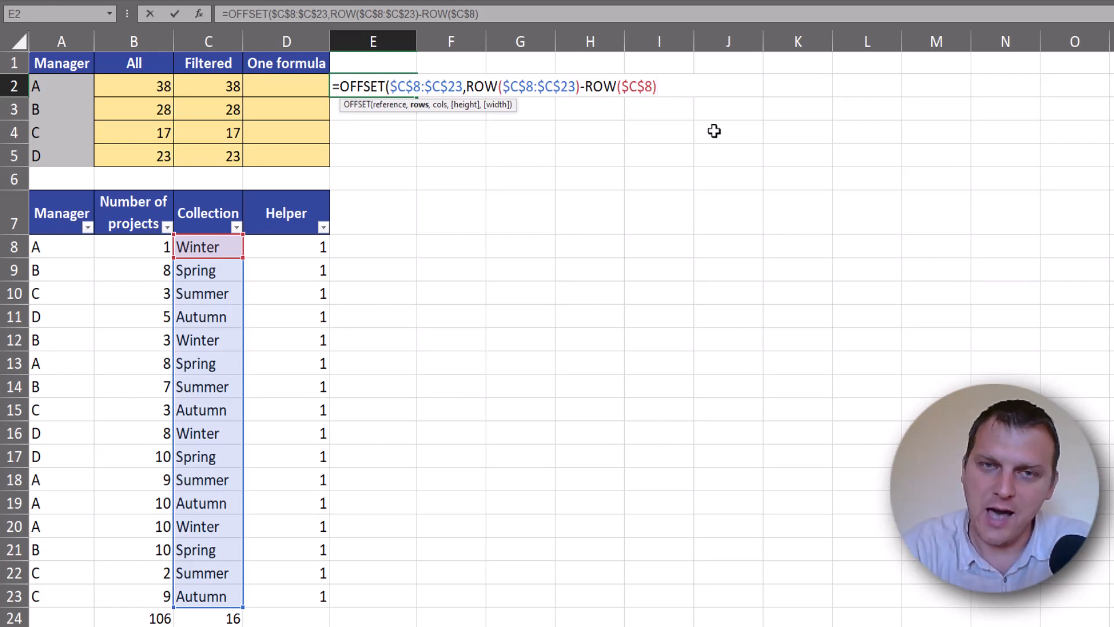
- Leave the OFFSET formula's cols argument empty and set its height argument to 1
text(,)
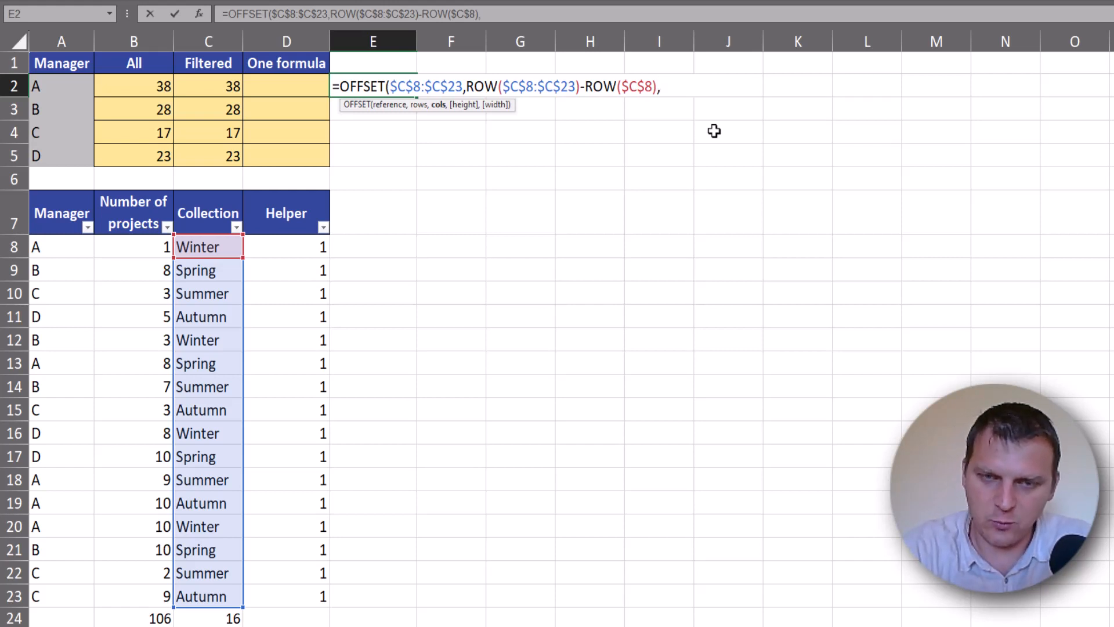
text(0)
key(BackSpace)
text(,)
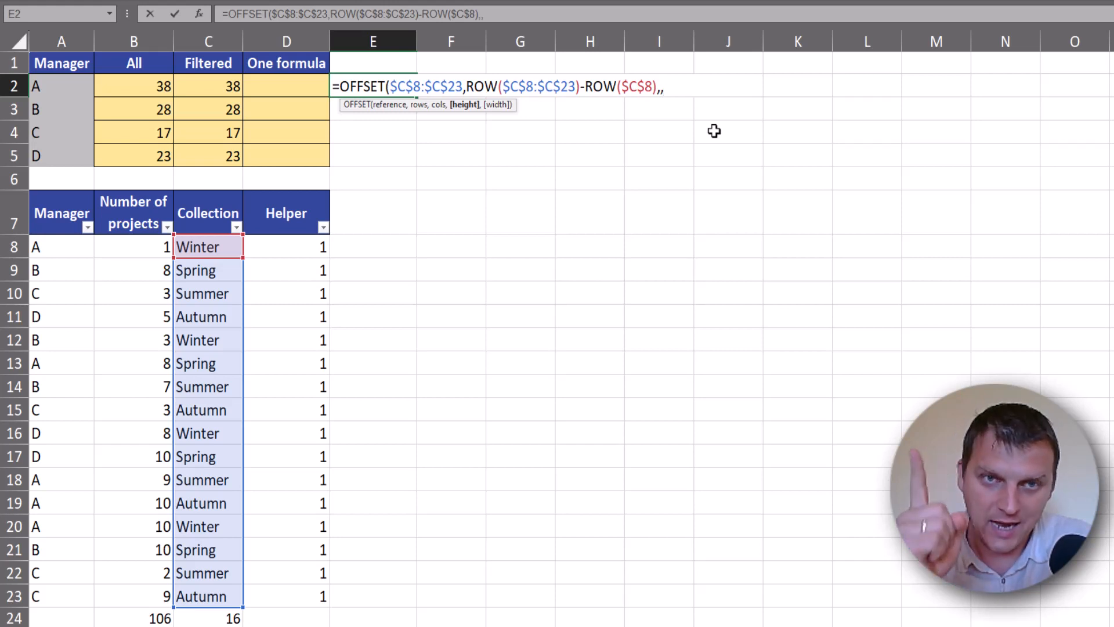
text(1)
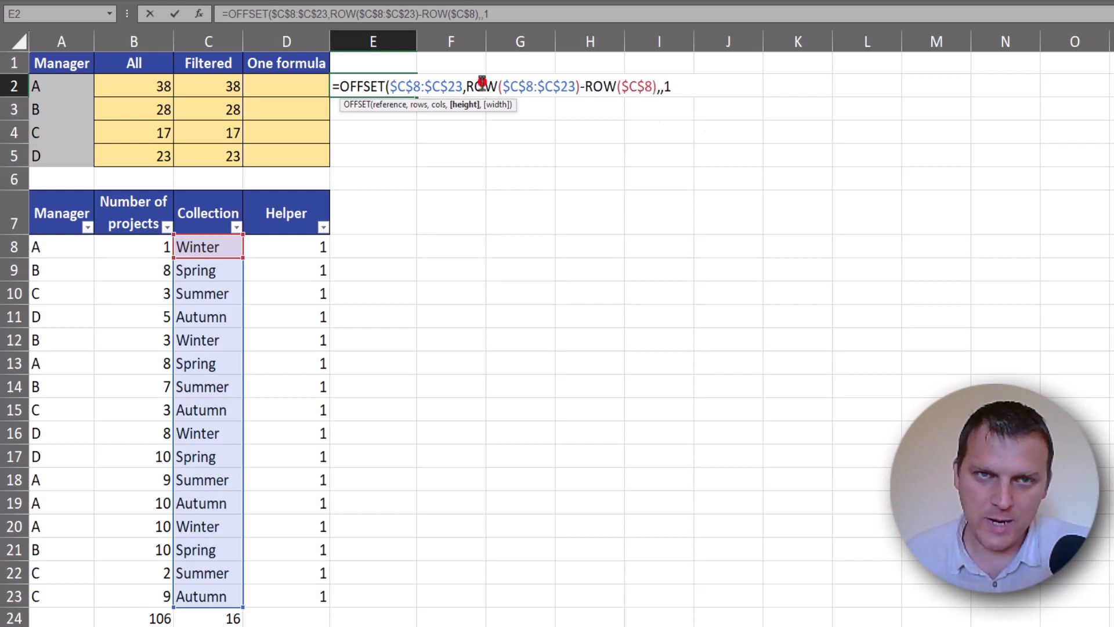
- Review the rows and reference arguments of the unfinished OFFSET formula in E2
click(419, 105)
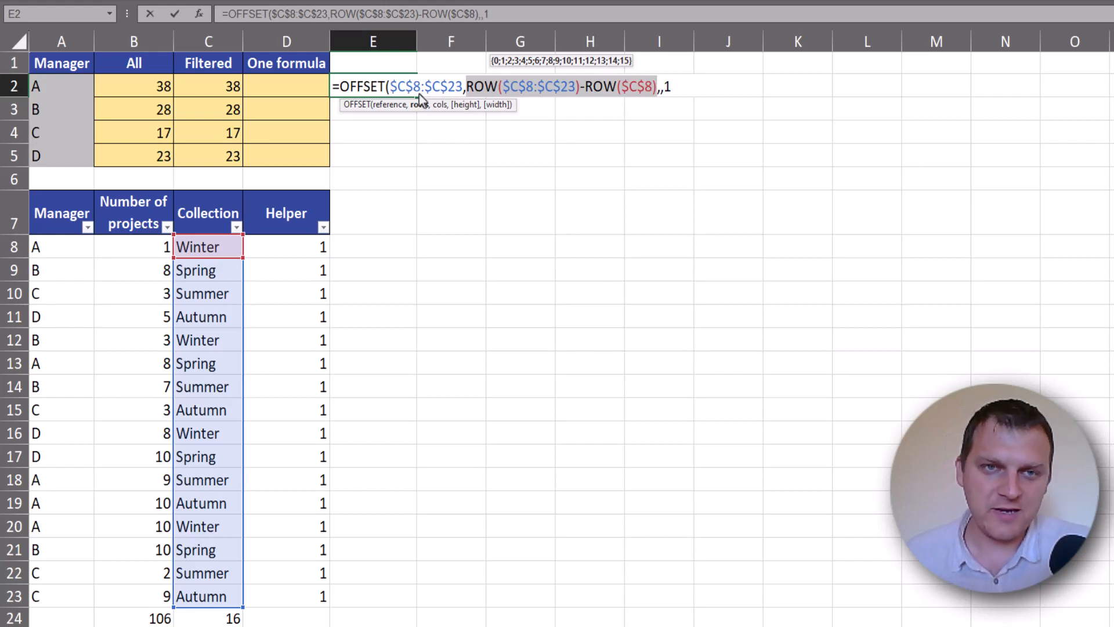
click(398, 87)
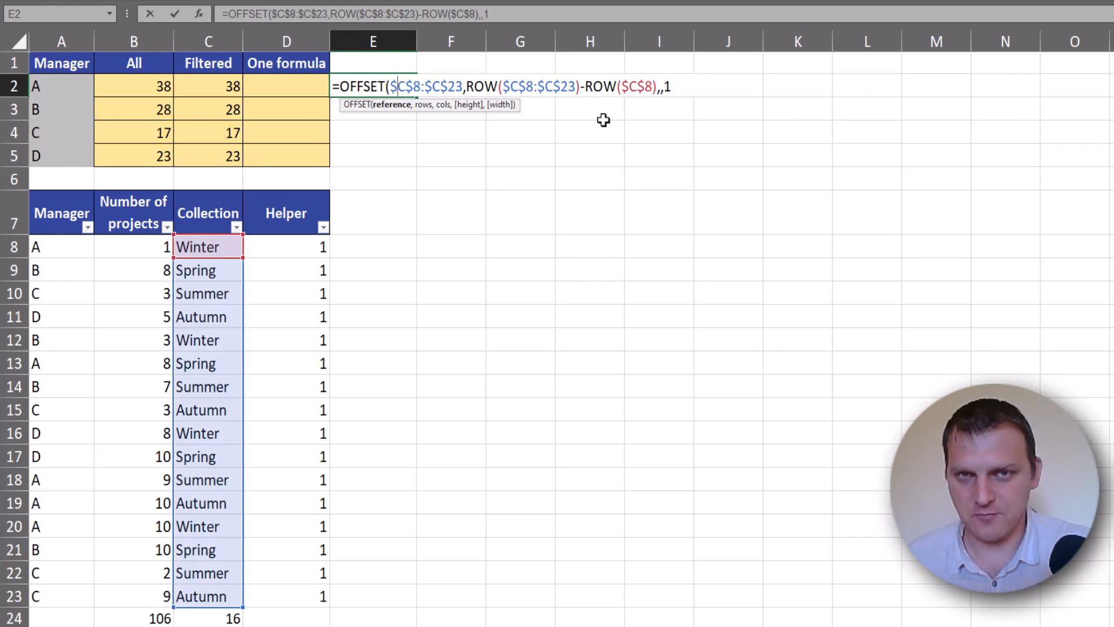
click(673, 94)
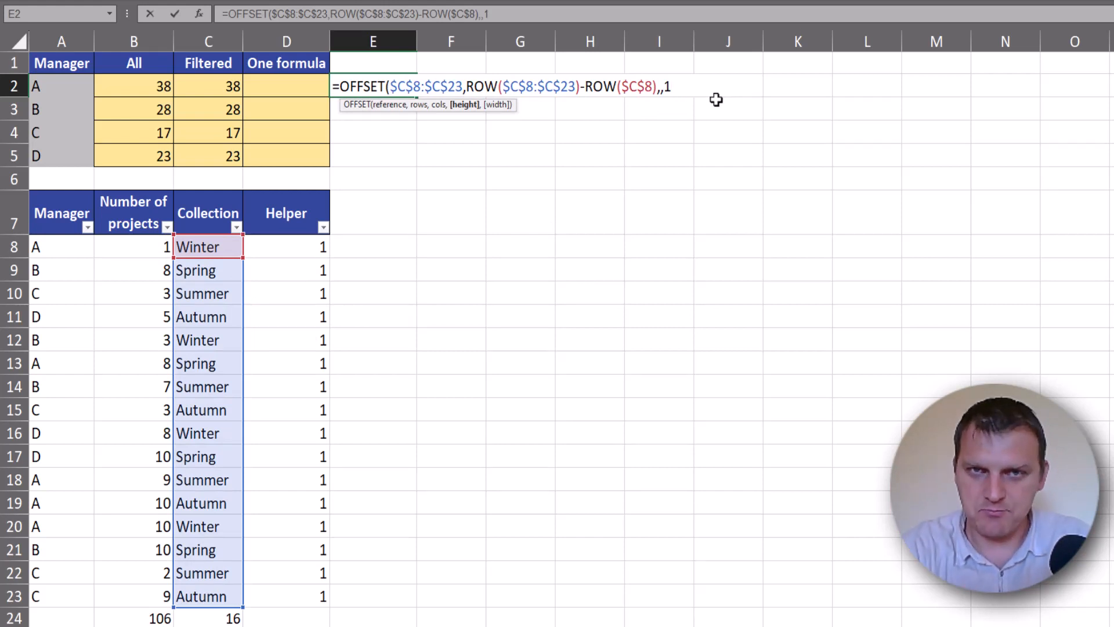
- Close the OFFSET formula without a width argument and commit it in E2
text())
key(BackSpace)
text(,1)
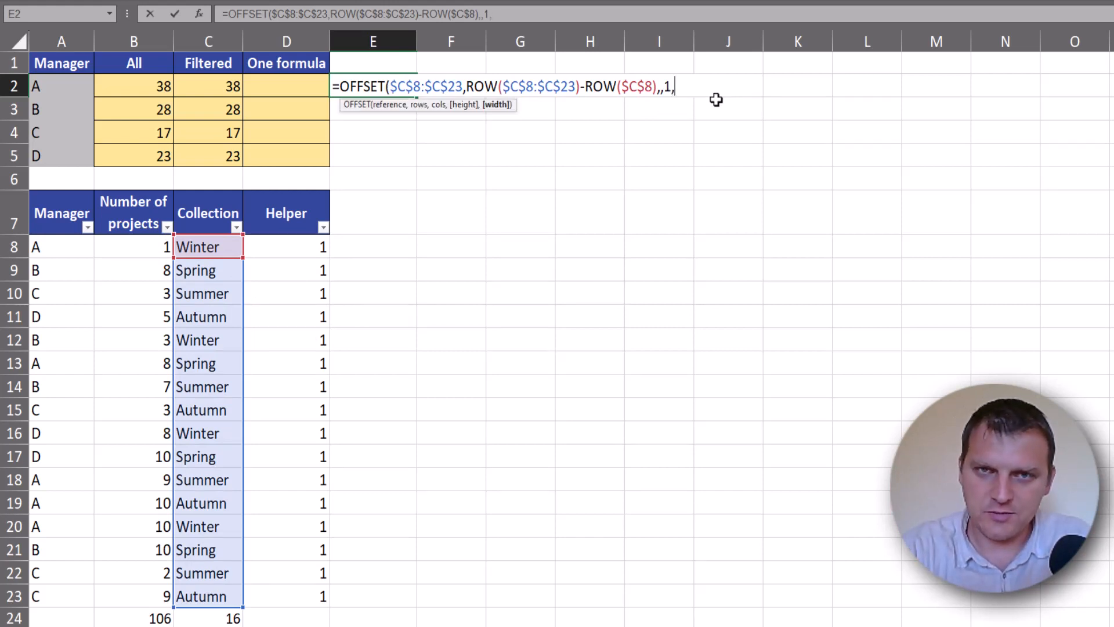
text())
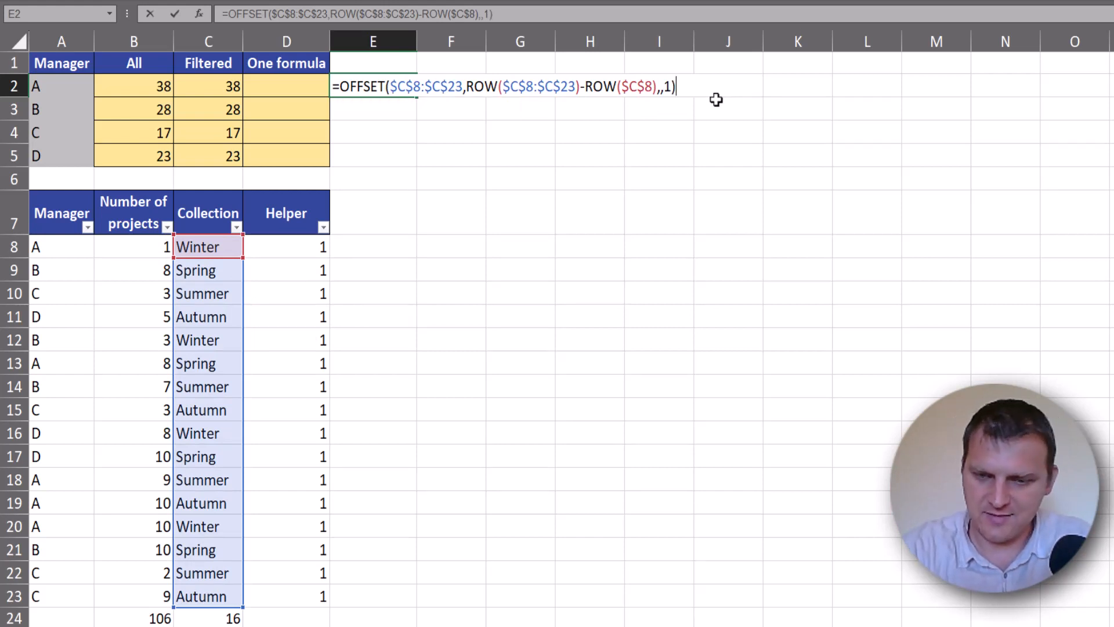
key(Return)
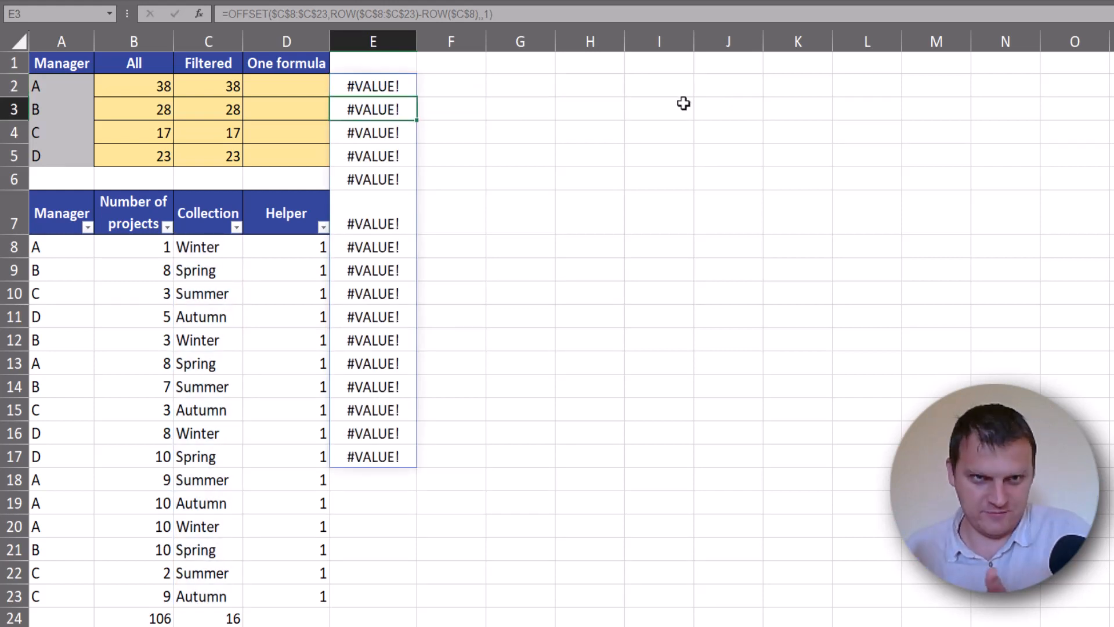
- Evaluate the whole OFFSET formula in E2 to inspect the array it returns, and restore the formula
click(398, 87)
key(F2)
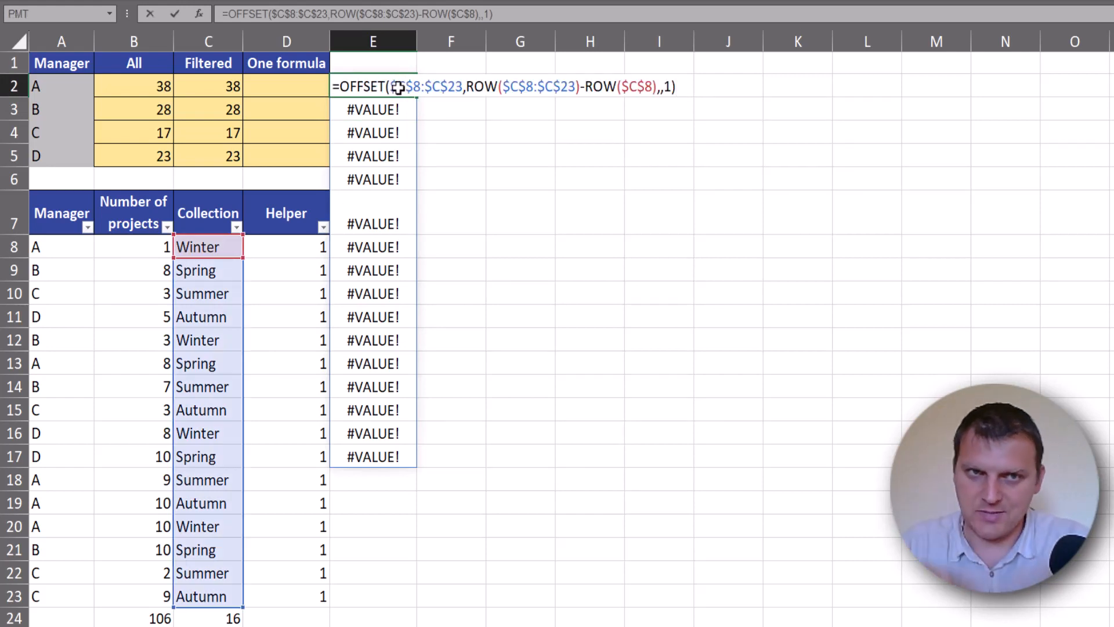
key(F9)
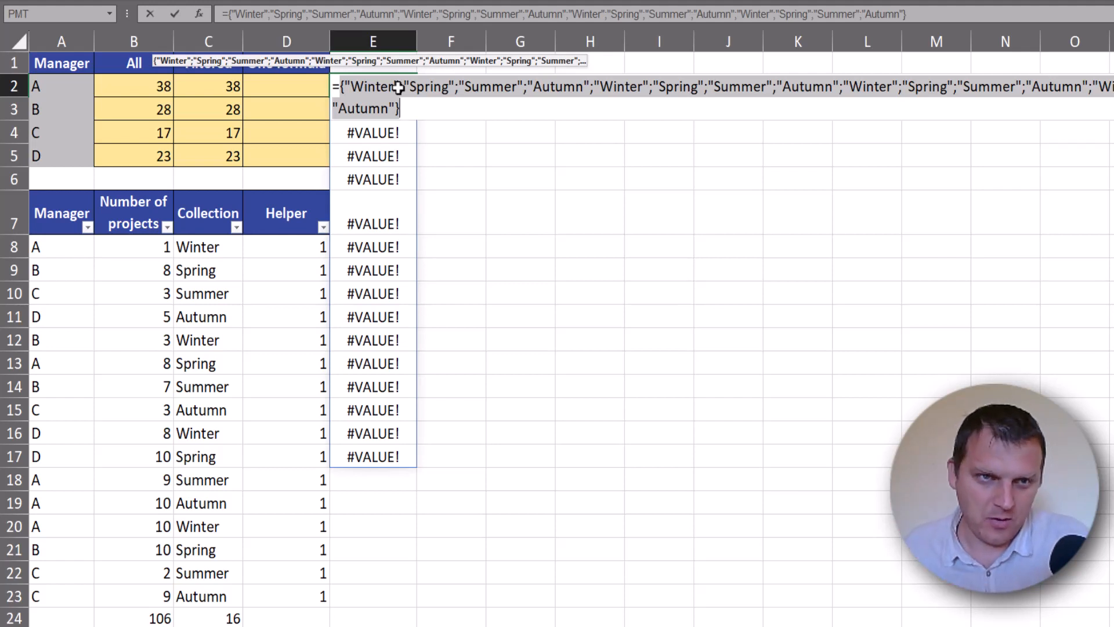
key(ctrl+z)
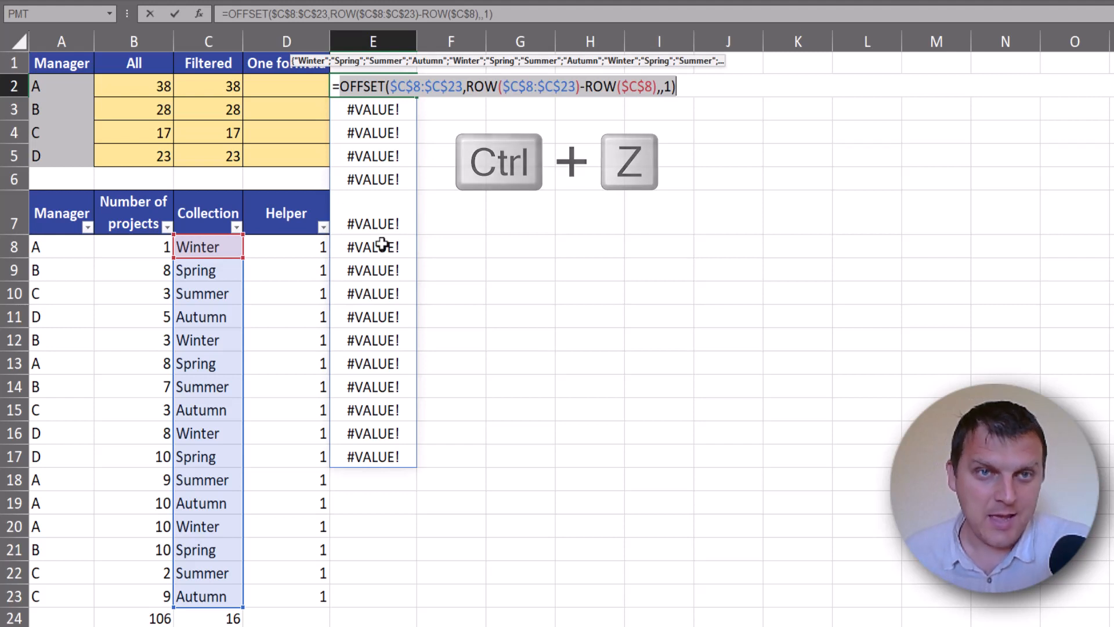
click(368, 86)
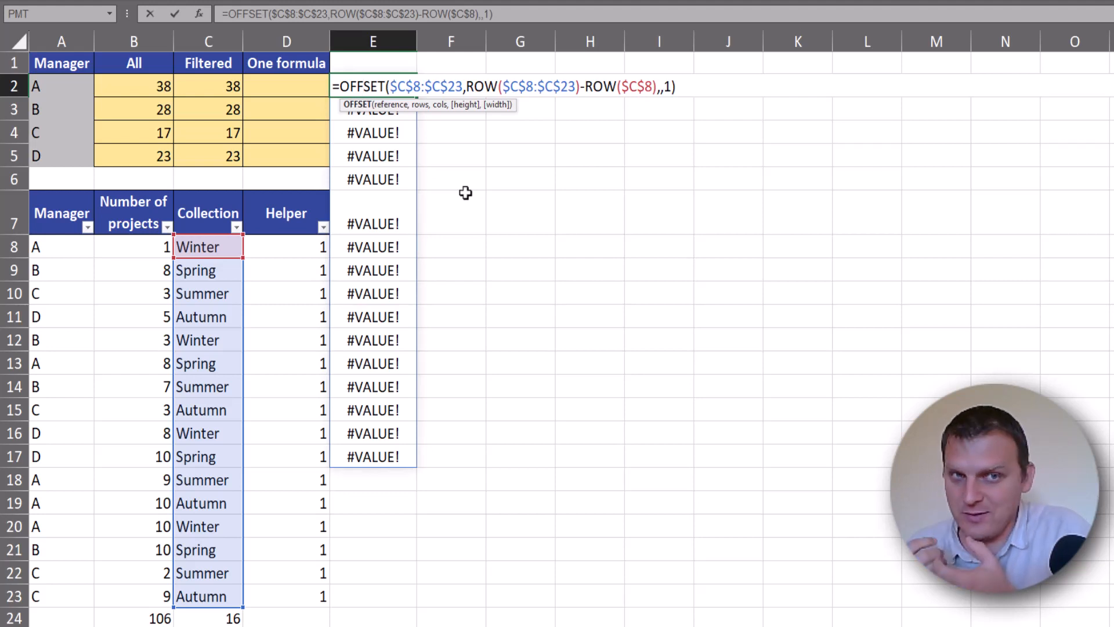
- Wrap the OFFSET formula in E2 in SUBTOTAL with function number 3 and commit it
click(339, 86)
text(su)
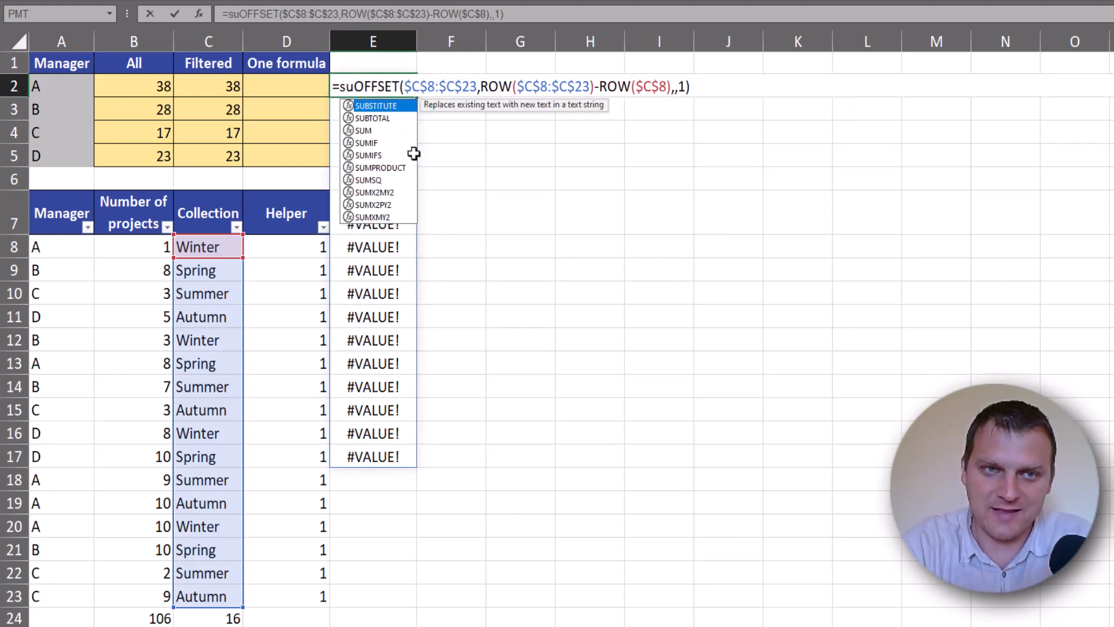
key(Down)
key(Tab)
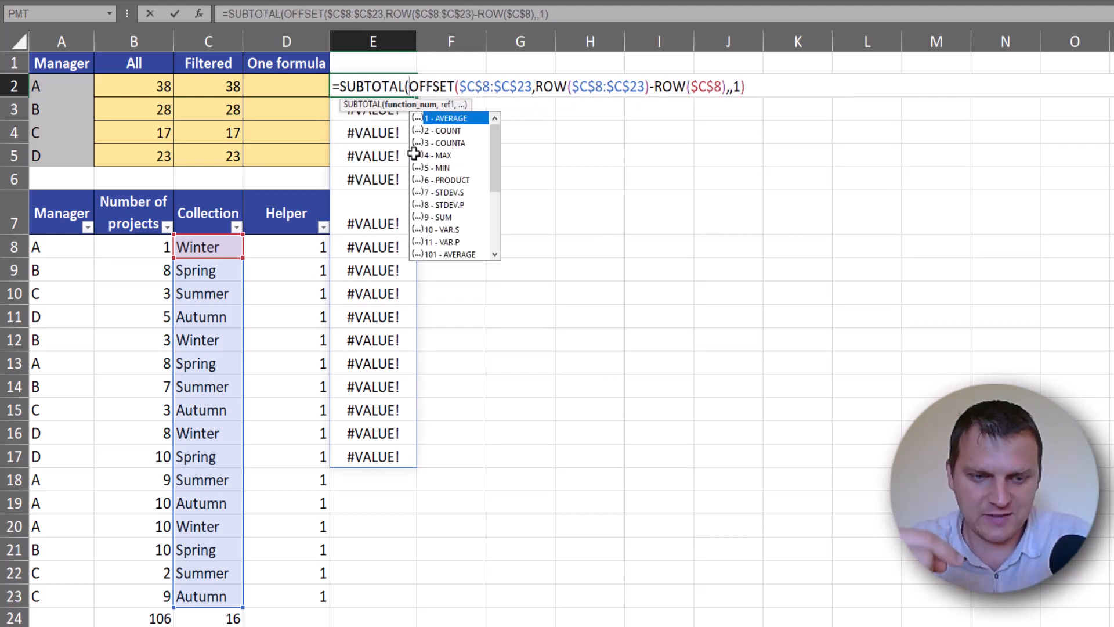
text(3)
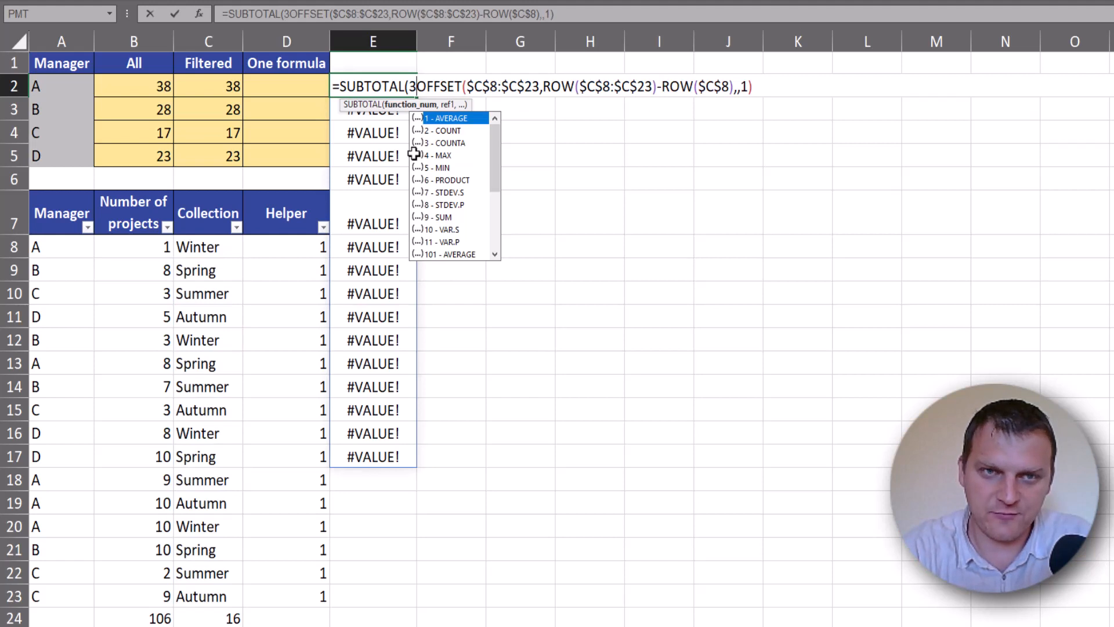
text(,)
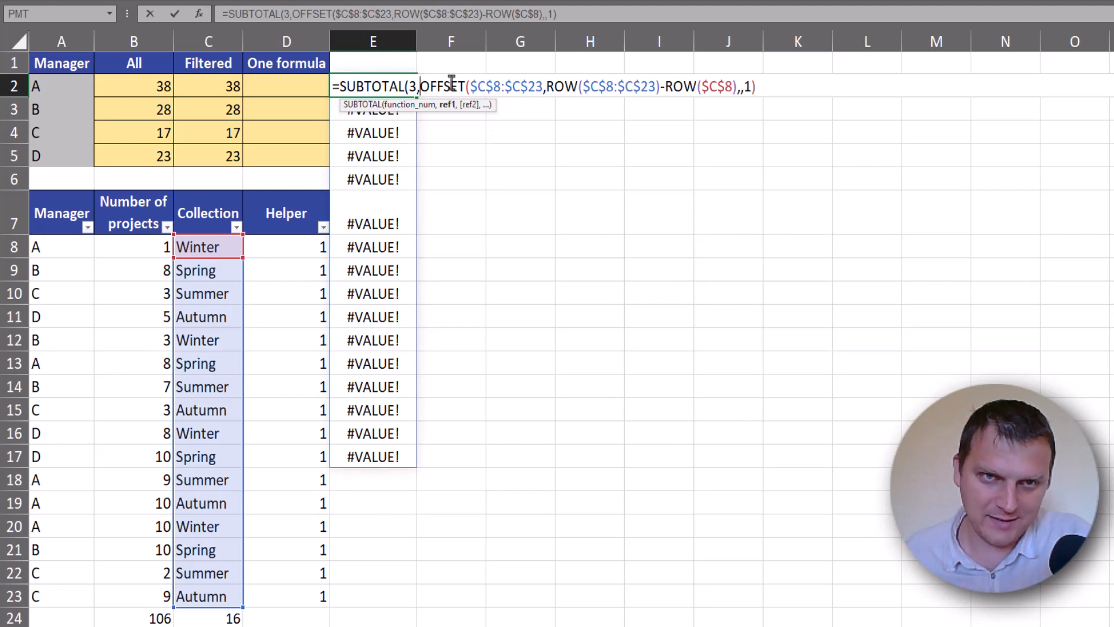
click(766, 85)
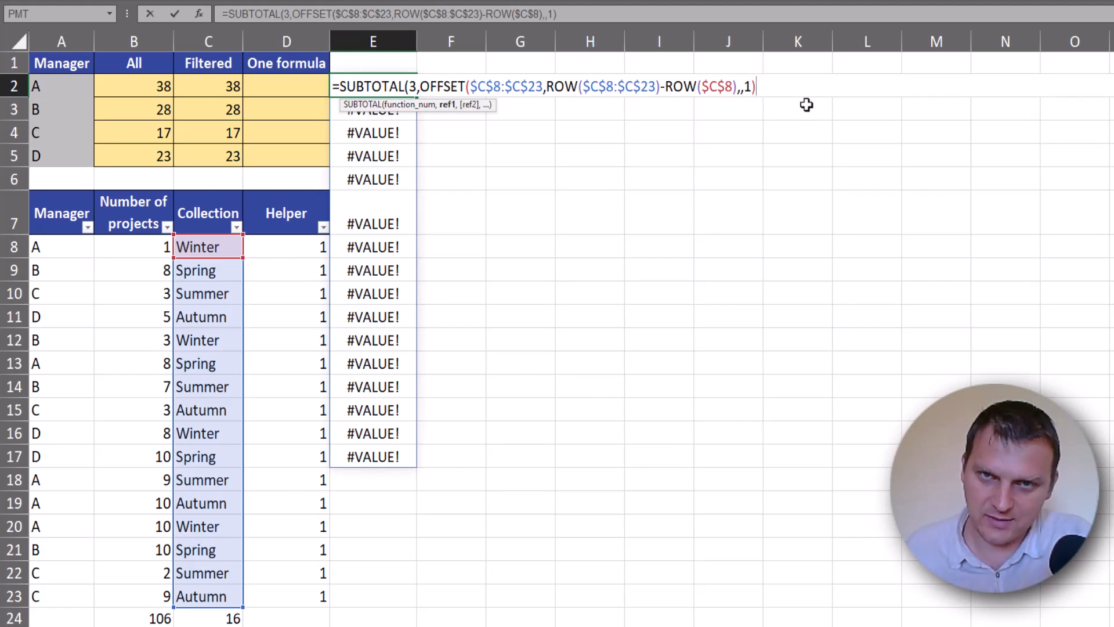
key(Return)
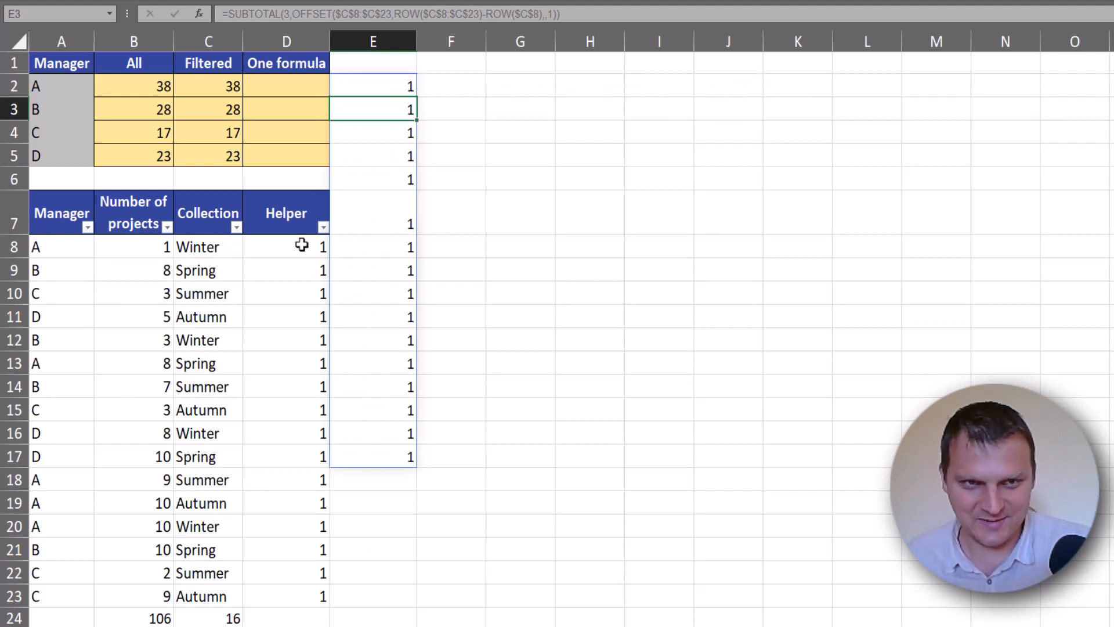
- Select the Helper values in D8:D23 and filter the Collection column to show only Autumn
drag(302, 248, 299, 592)
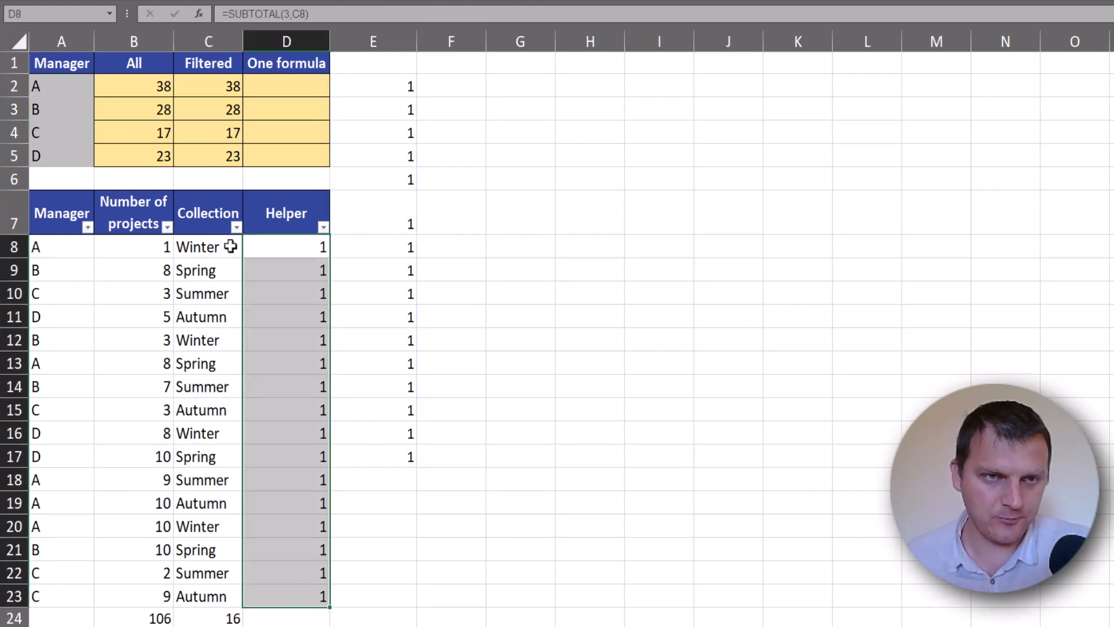
click(236, 227)
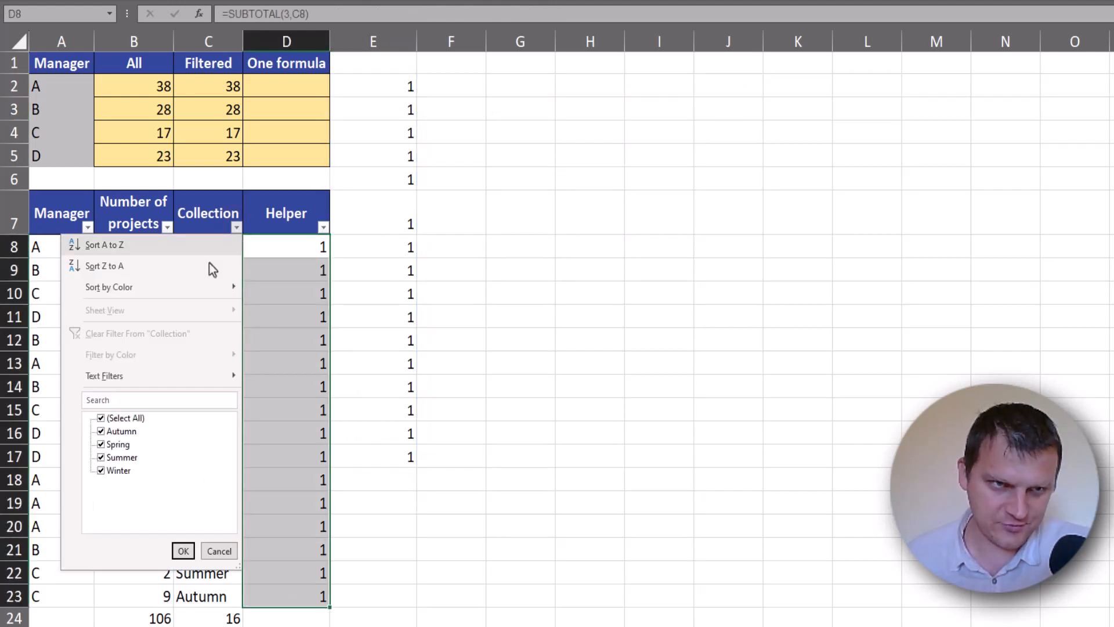
click(114, 429)
click(184, 551)
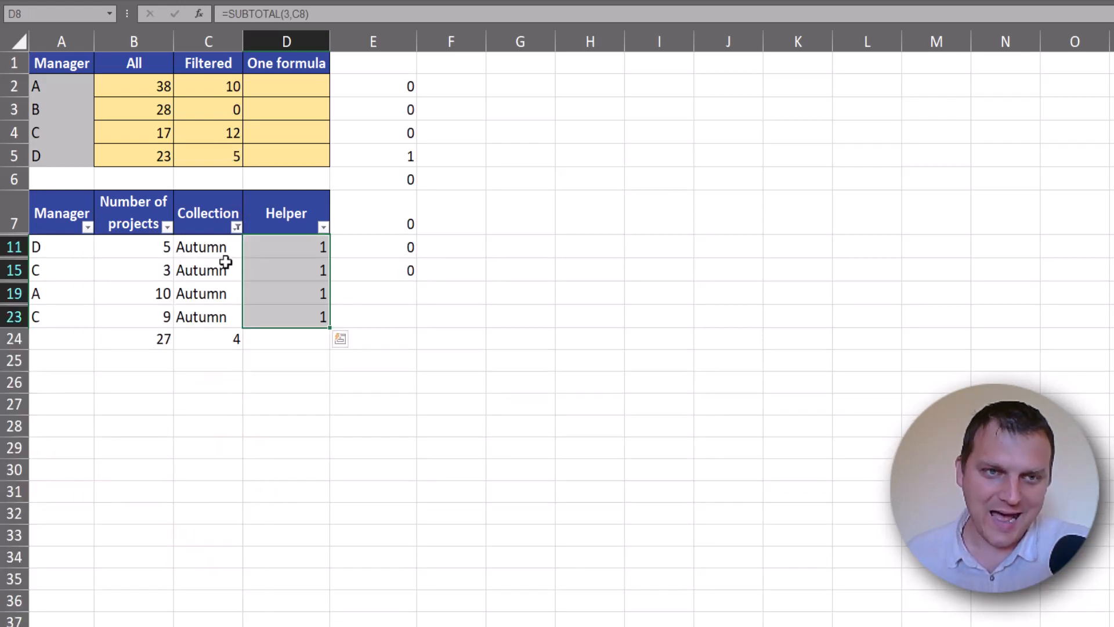
- Compare the SUBTOTAL array in column E with the visible Helper values, and clear the Collection filter
click(395, 88)
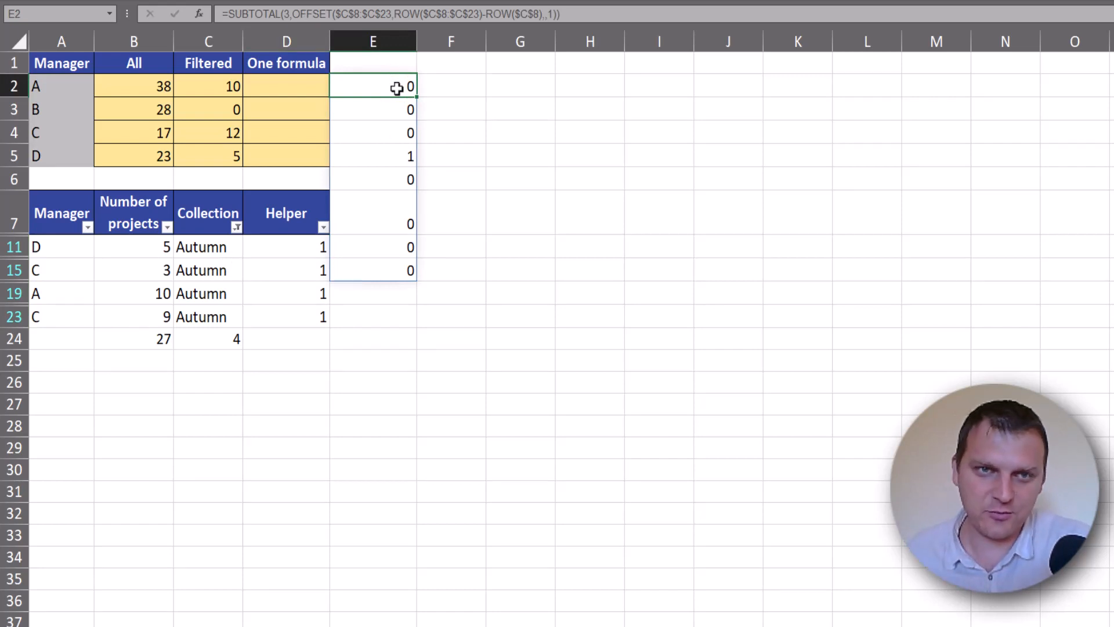
mouse_move(397, 88)
mouse_down()
mouse_move(398, 154)
mouse_move(393, 138)
mouse_up()
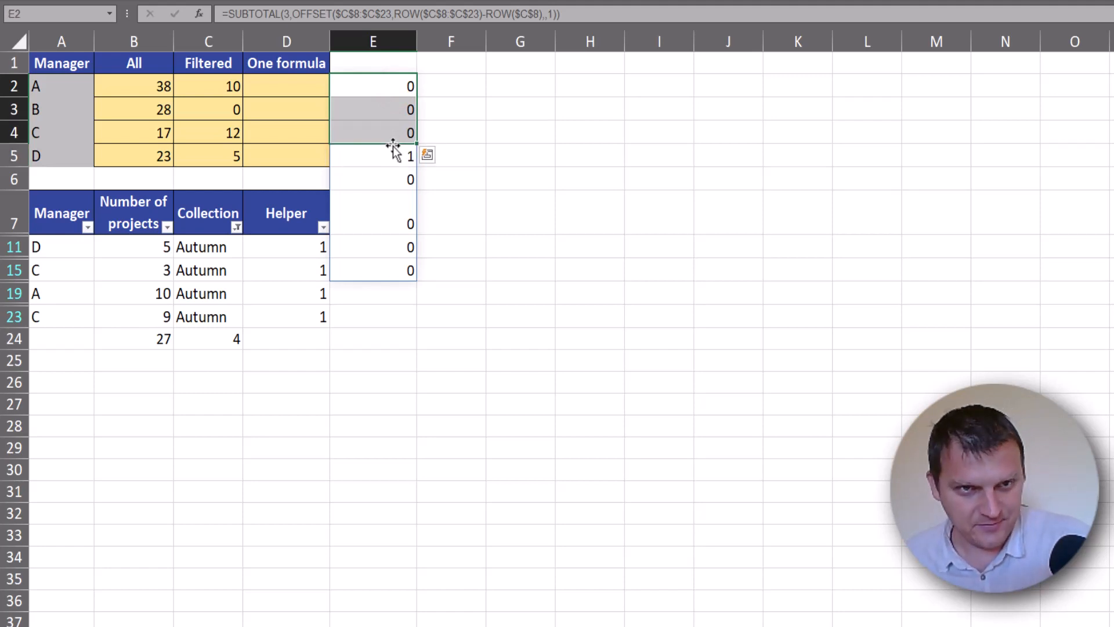
click(393, 155)
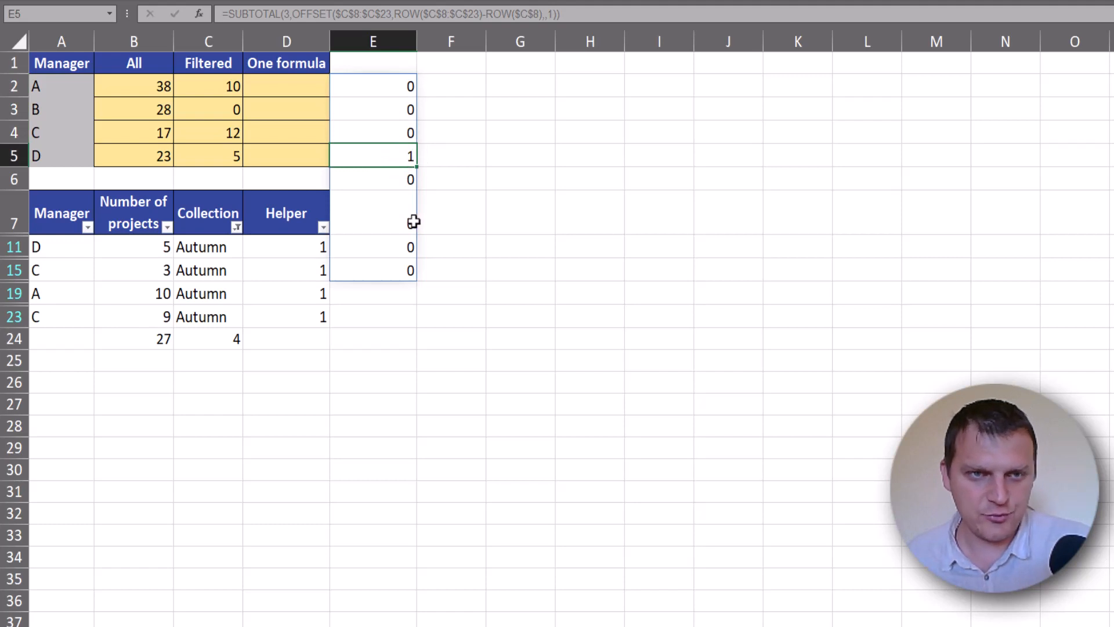
click(298, 248)
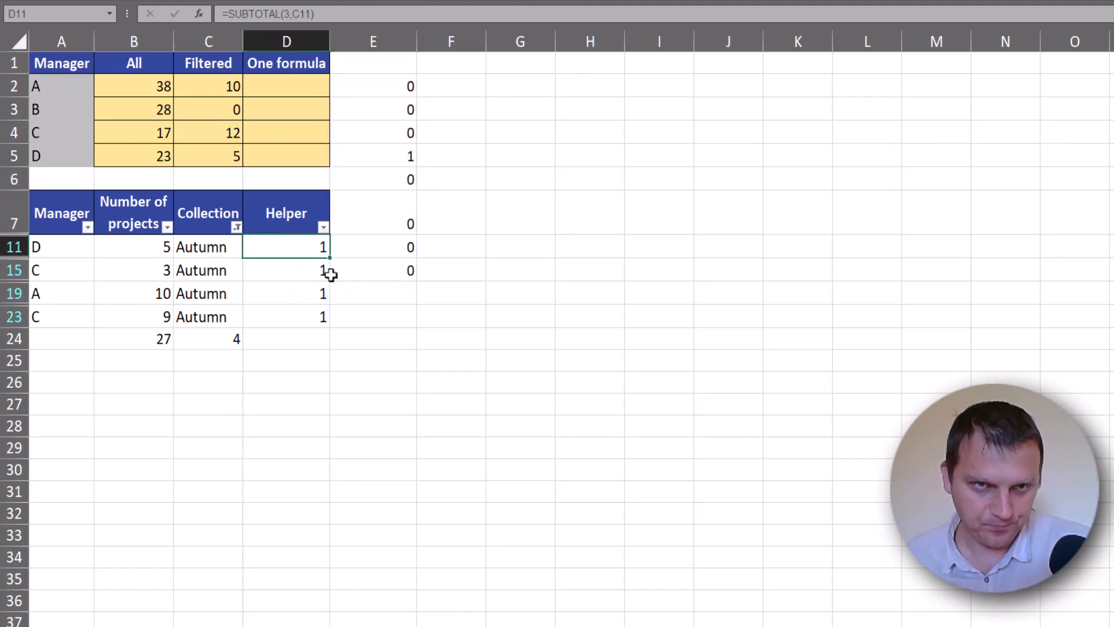
click(389, 155)
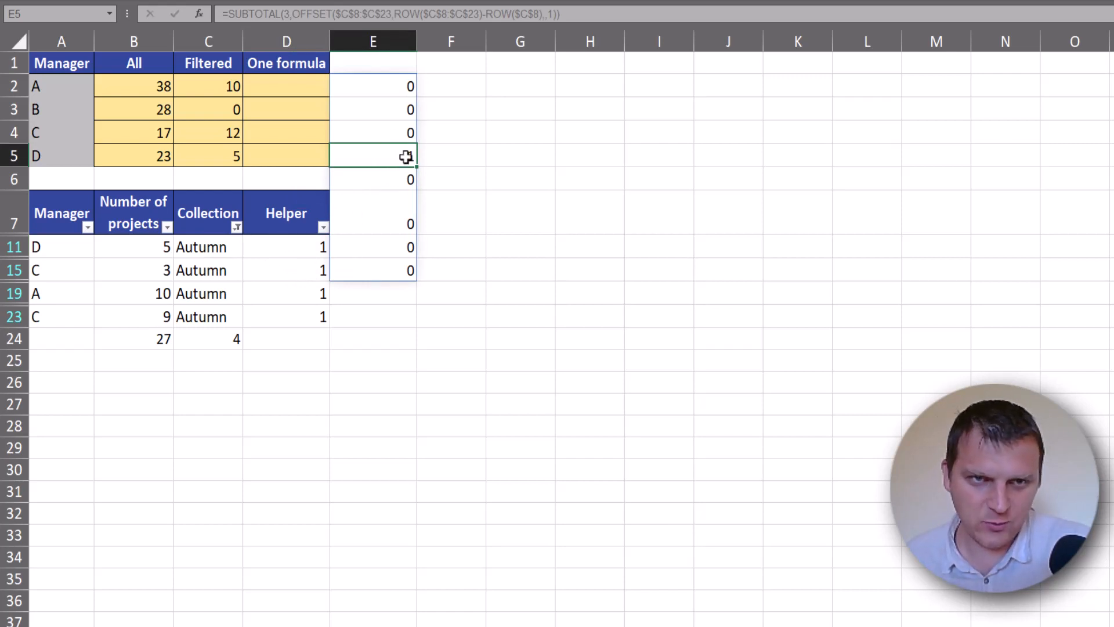
click(236, 227)
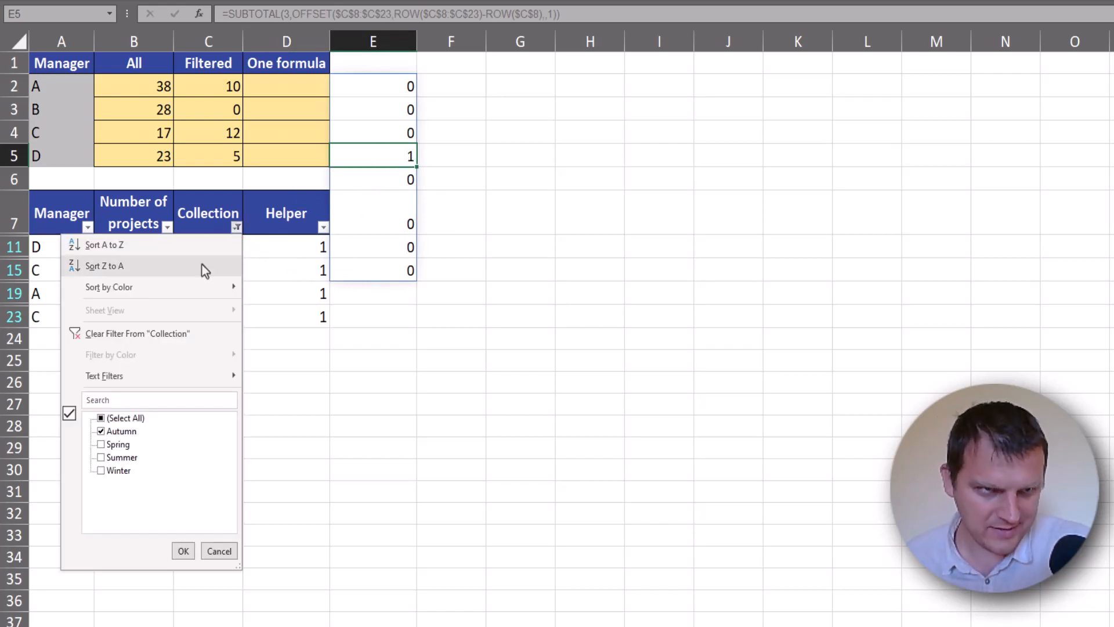
click(133, 334)
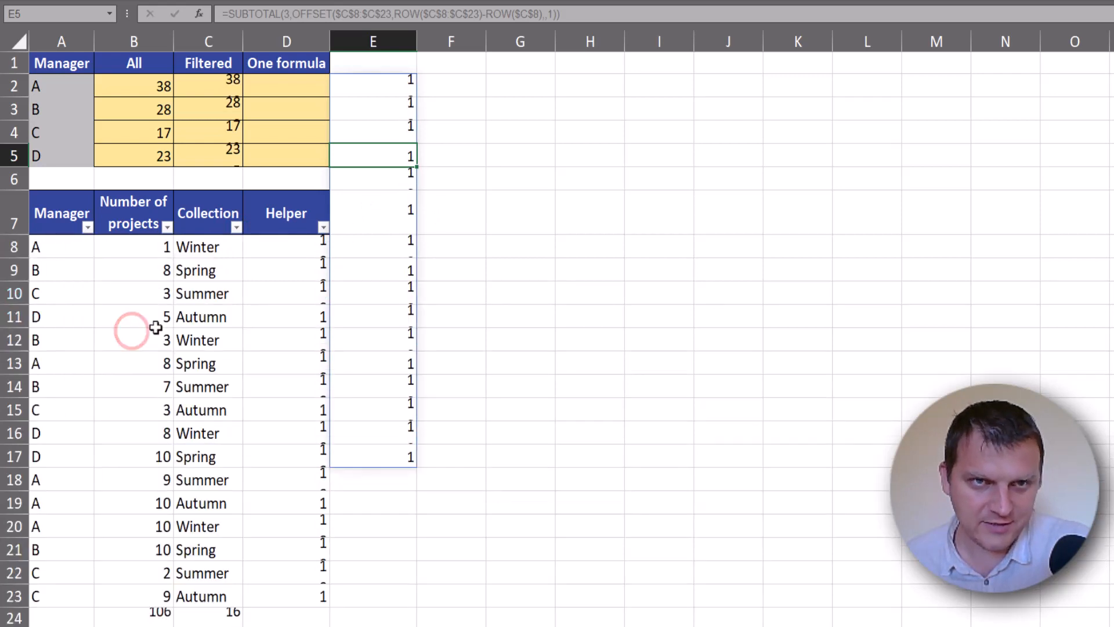
- Edit the formula in E2 to insert the SUMPRODUCT function in front of SUBTOTAL
click(380, 92)
key(F2)
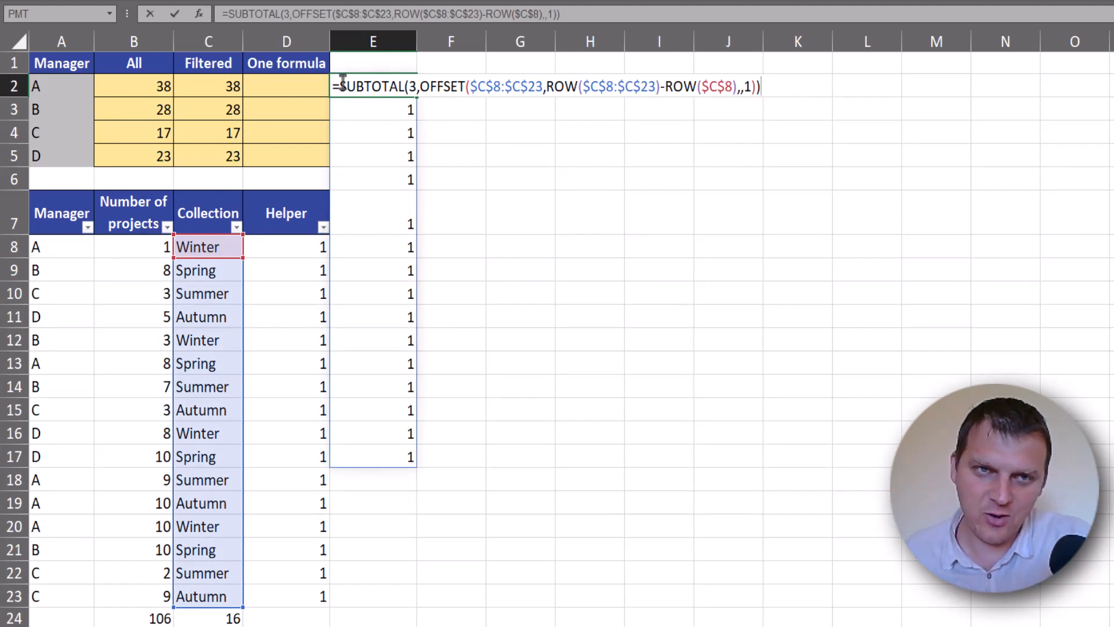
text(sump)
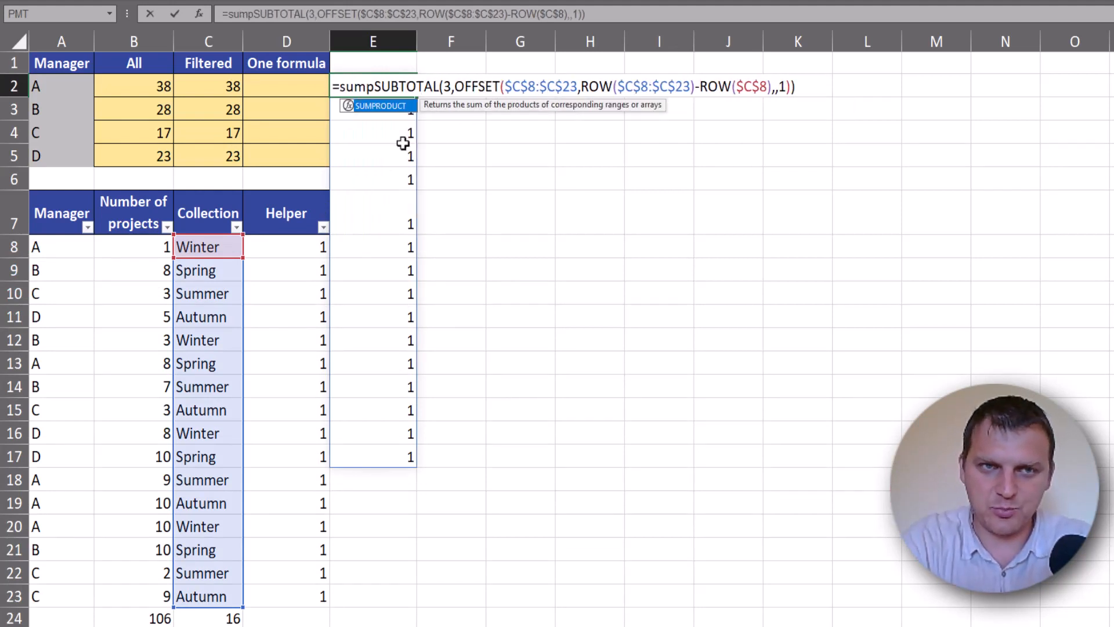
key(Tab)
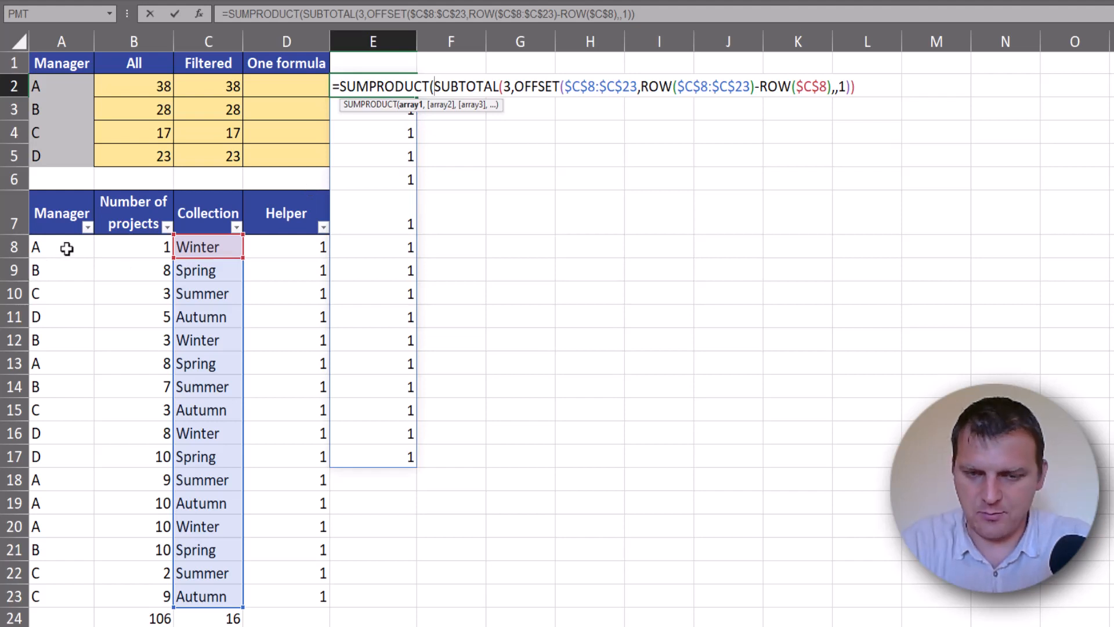
- Add the manager condition ($A$8:$A$23=A2) inside SUMPRODUCT, multiplied by the SUBTOTAL expression
text(()
drag(60, 254, 90, 591)
key(F4)
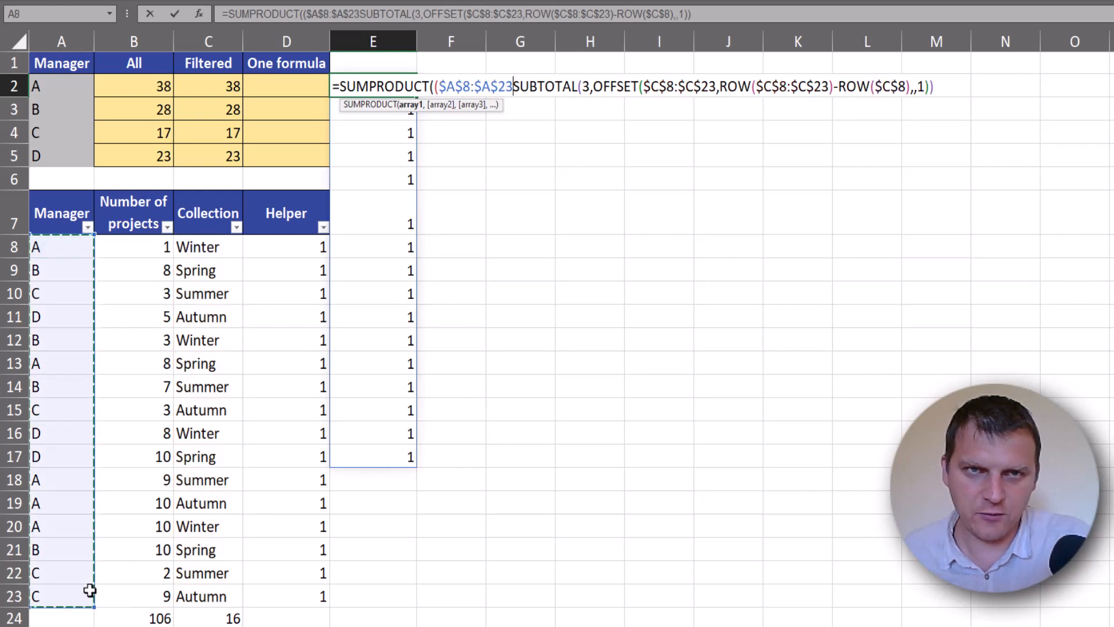
text(=)
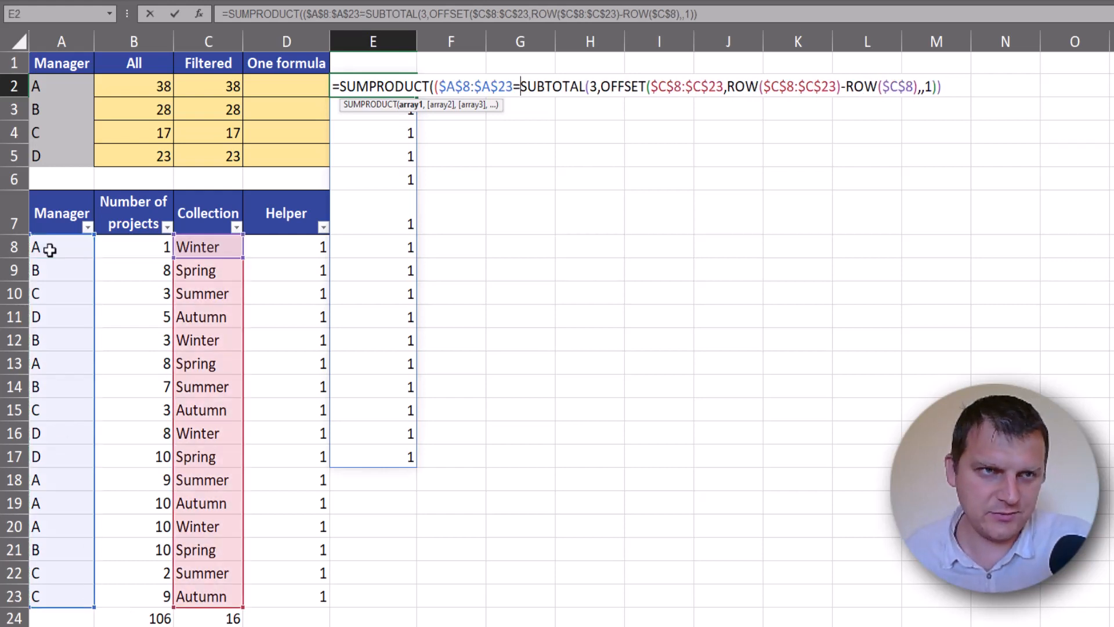
click(60, 89)
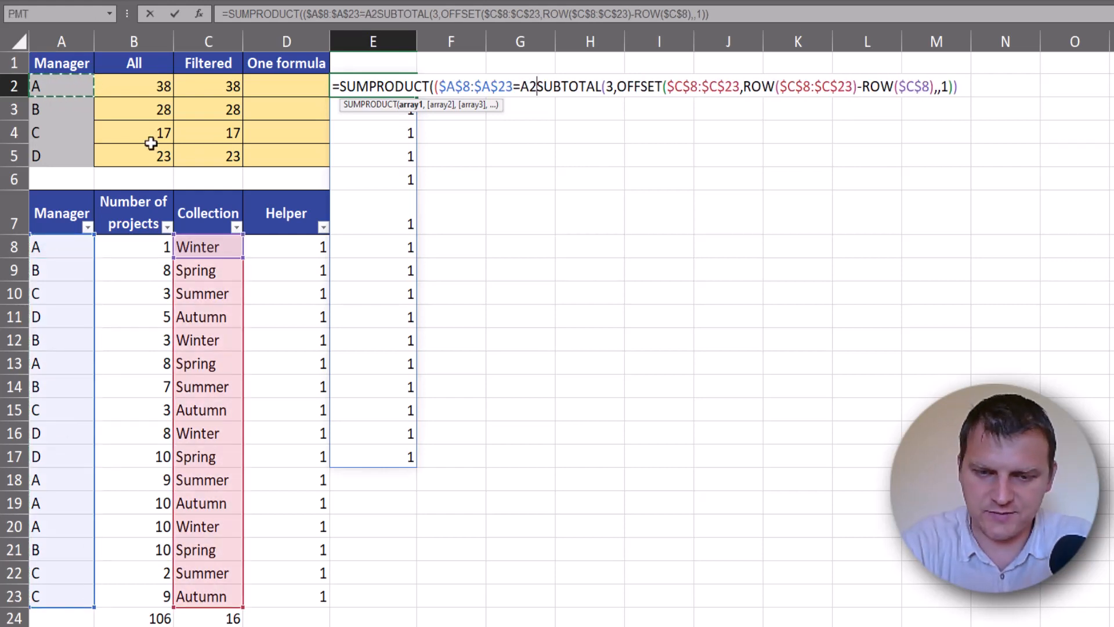
text())
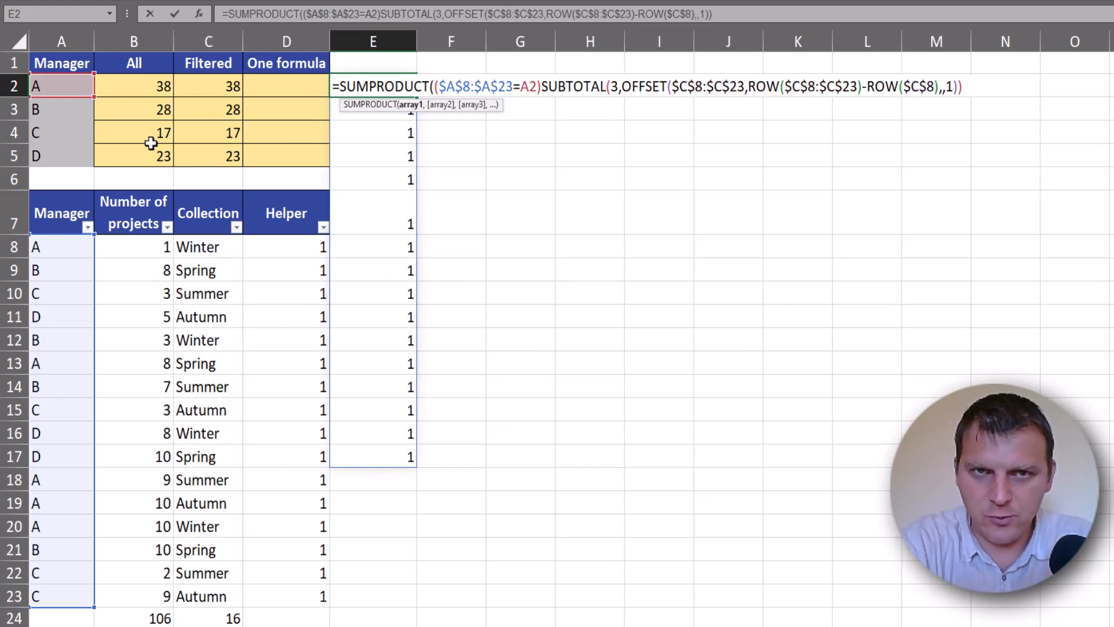
text(*)
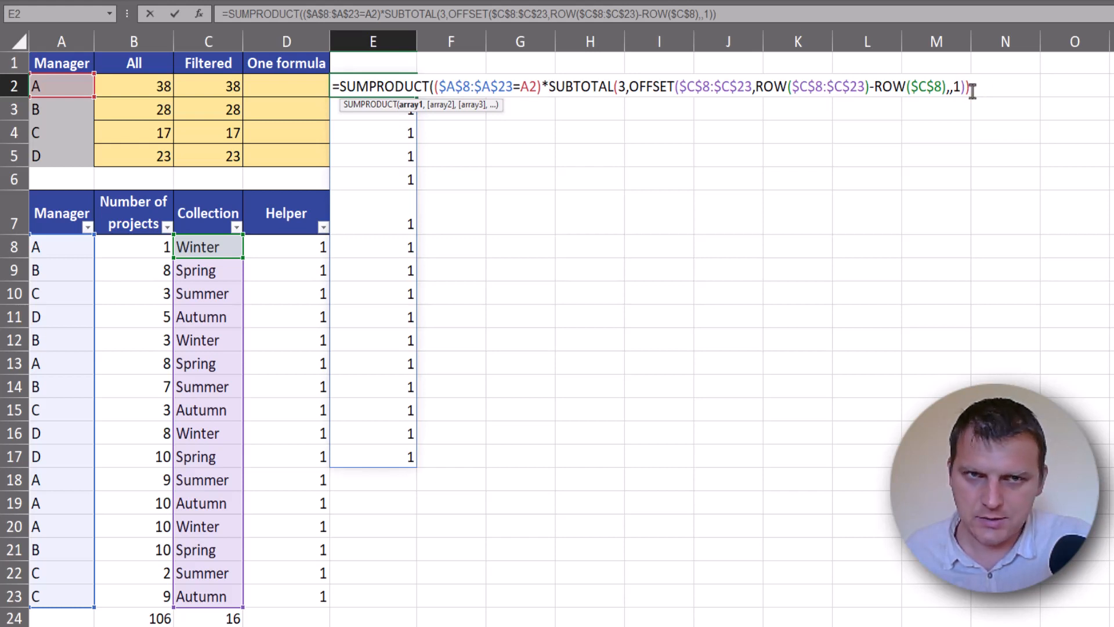
- Close the SUMPRODUCT formula, commit it in E2 and fill it down through E5
text())
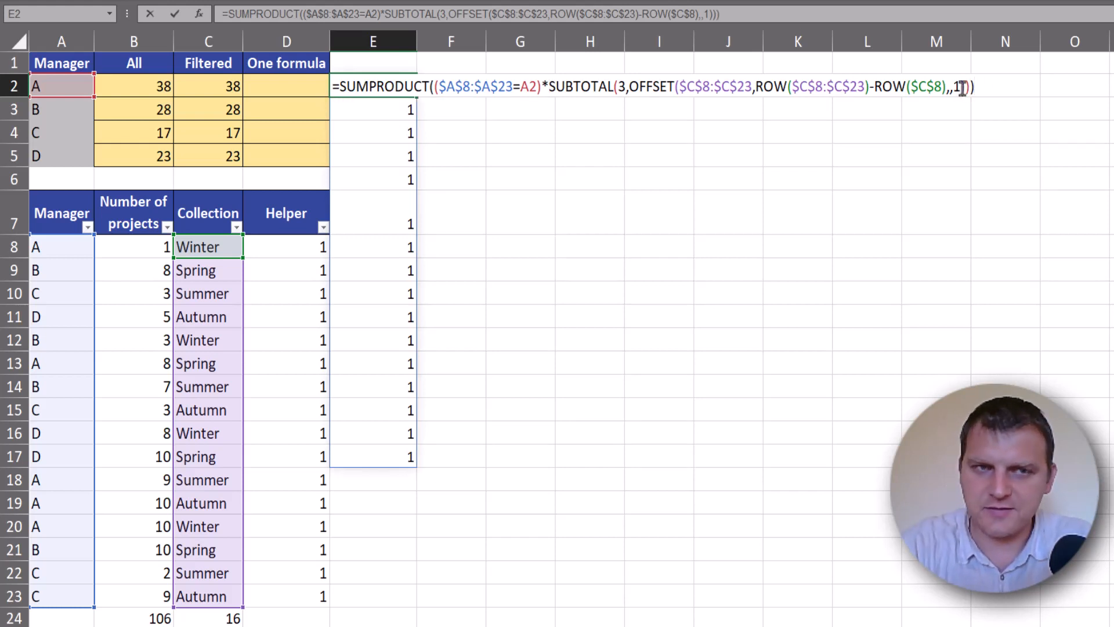
key(ctrl+Return)
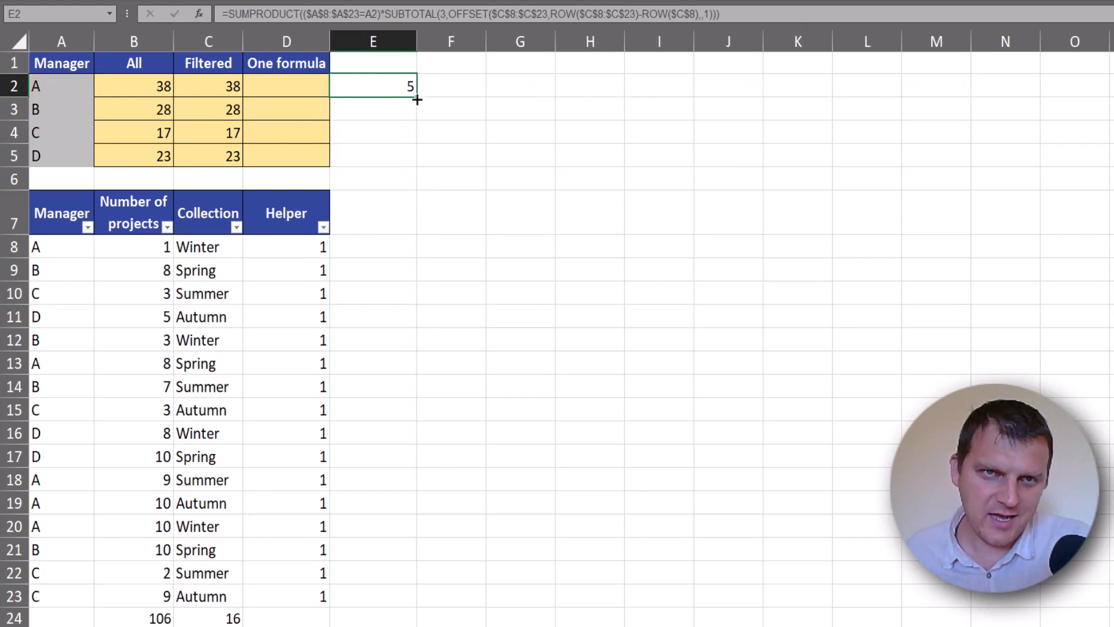
drag(416, 99, 417, 163)
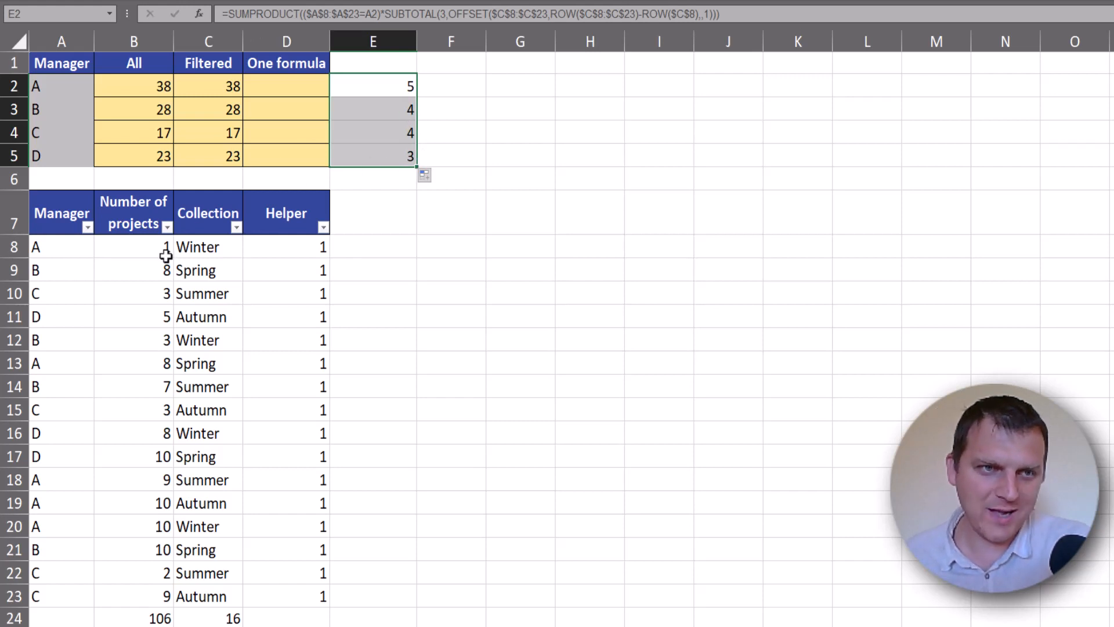
- Reopen the E2 formula and add line breaks before SUBTOTAL and before the final closing parenthesis
drag(166, 256, 134, 596)
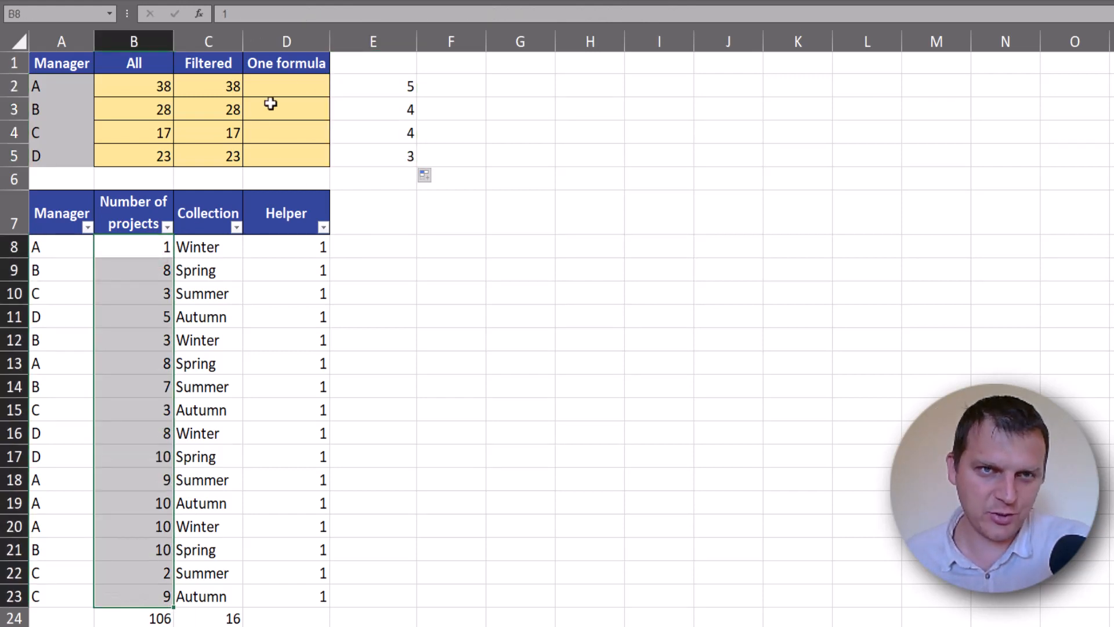
double_click(404, 84)
click(970, 87)
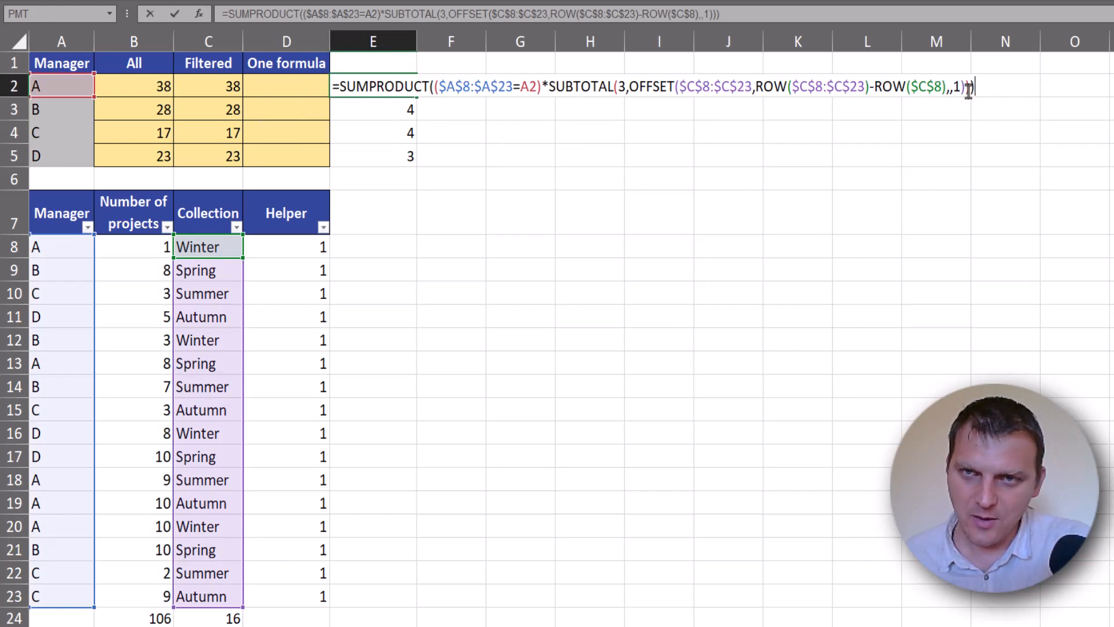
click(549, 87)
key(alt+Return)
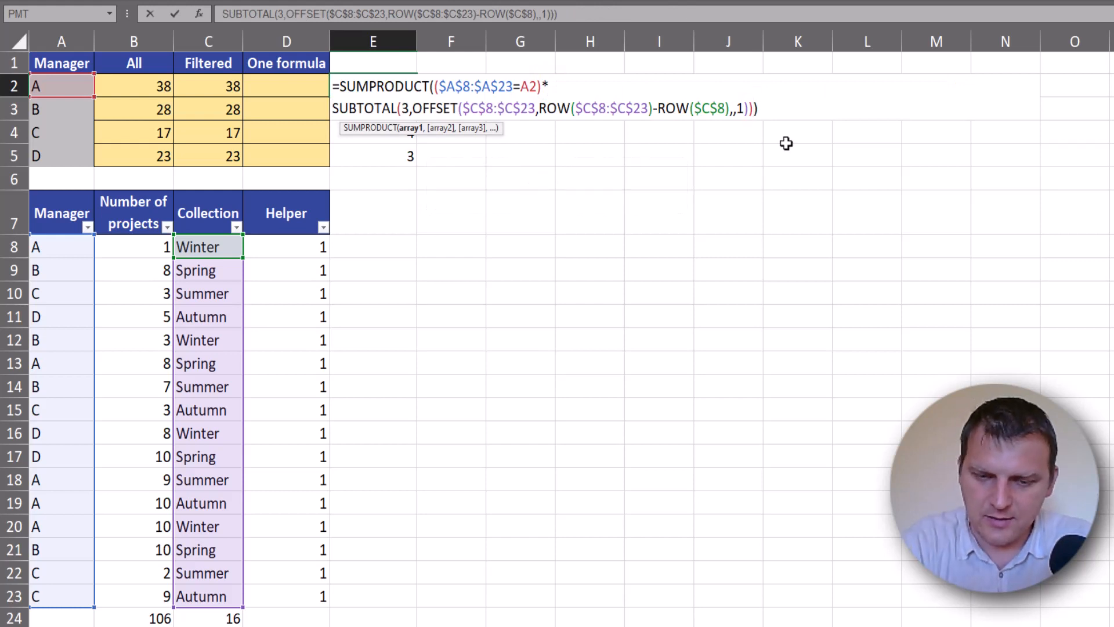
key(alt+Return)
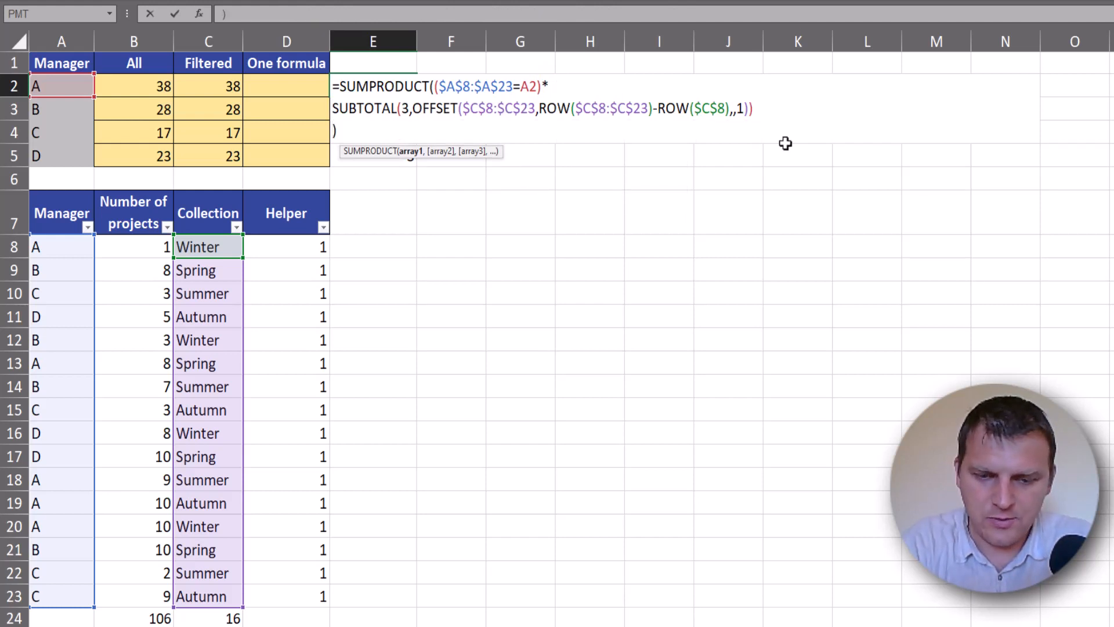
- Add $B$8:$B$23 as the second SUMPRODUCT array in E2, commit it and fill the formula down through E5
text(,)
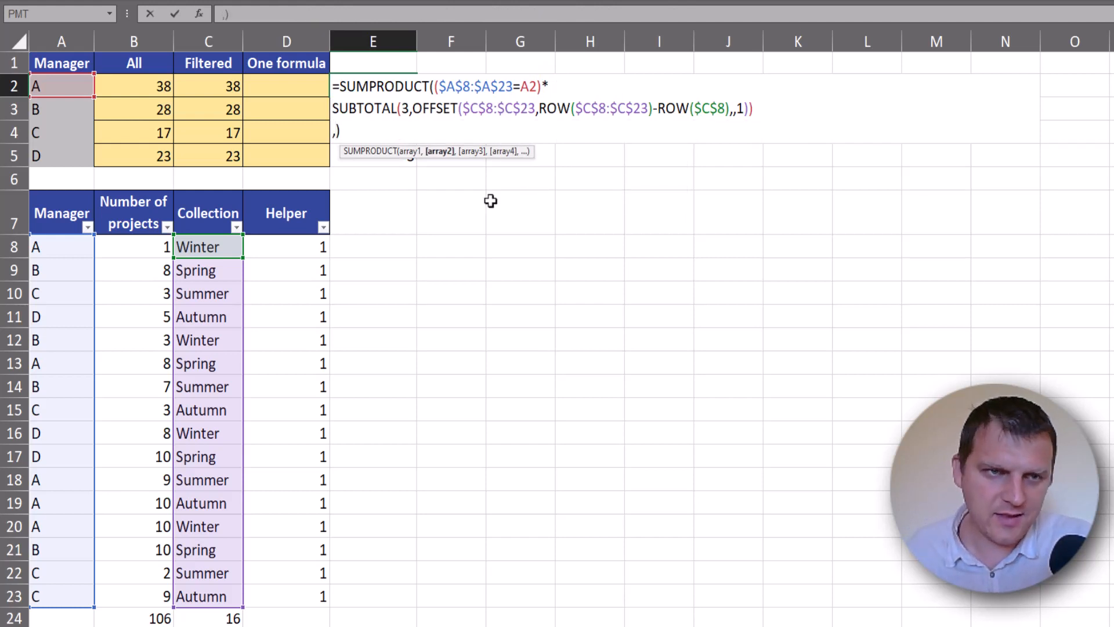
drag(154, 248, 150, 590)
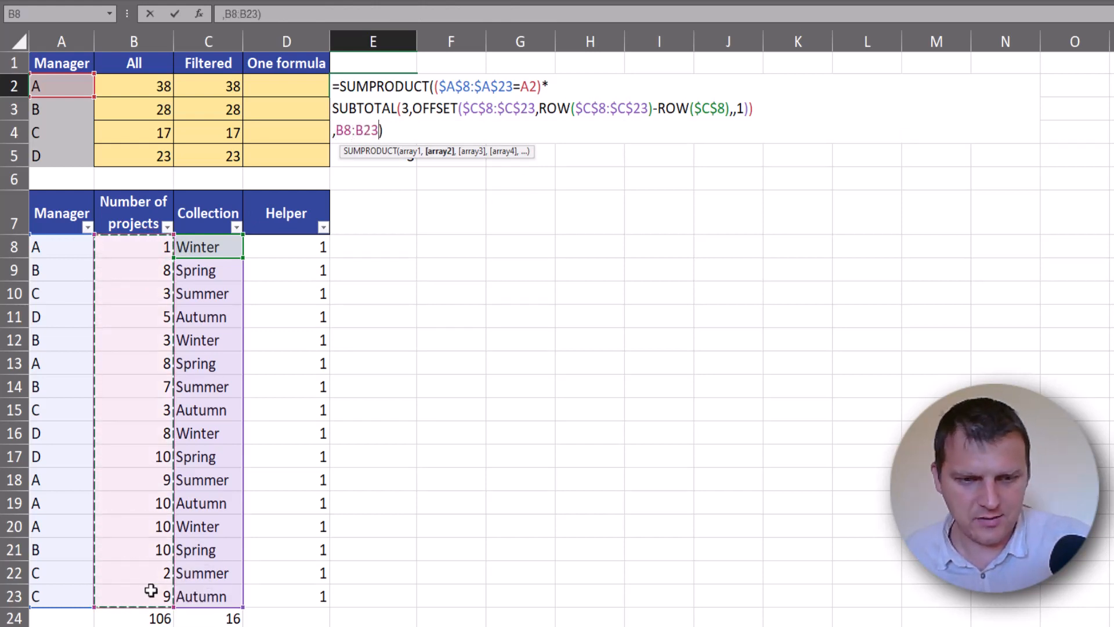
key(F4)
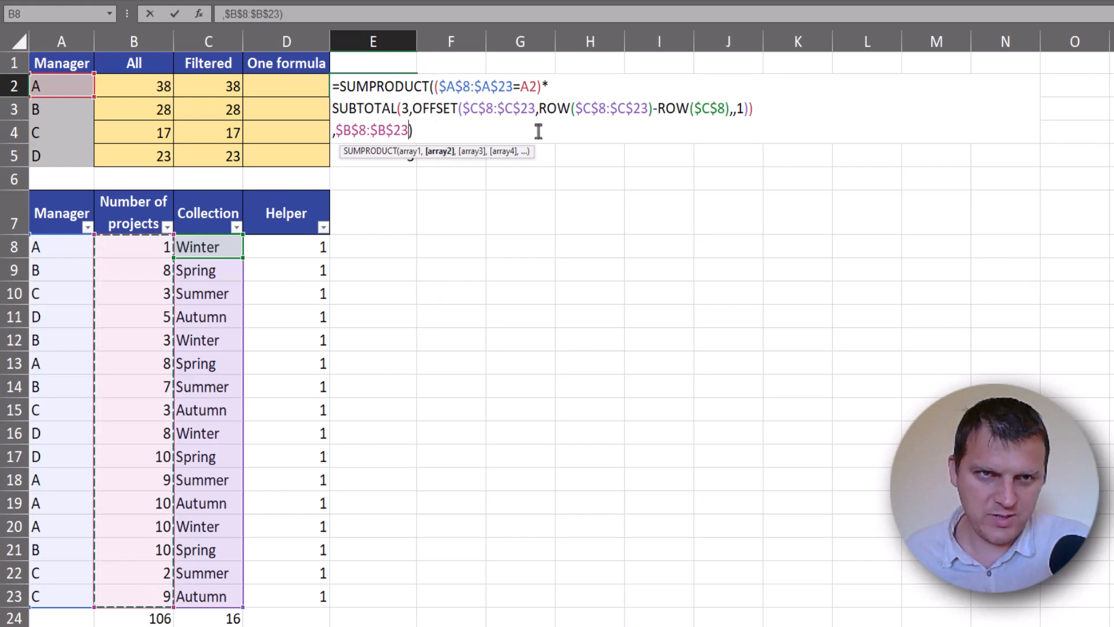
key(ctrl+Return)
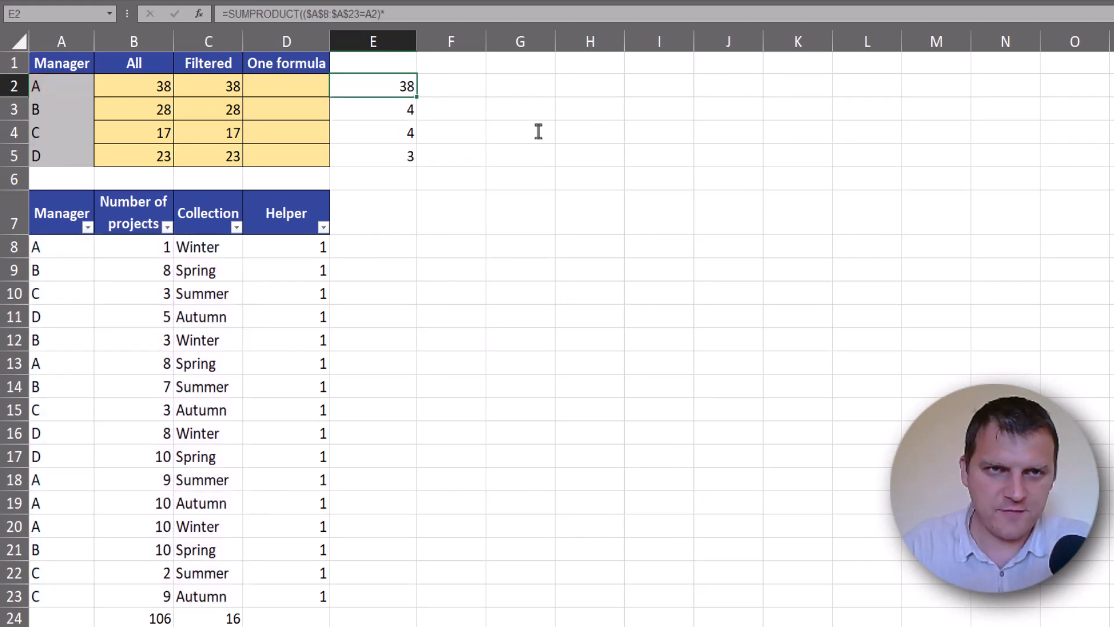
double_click(417, 98)
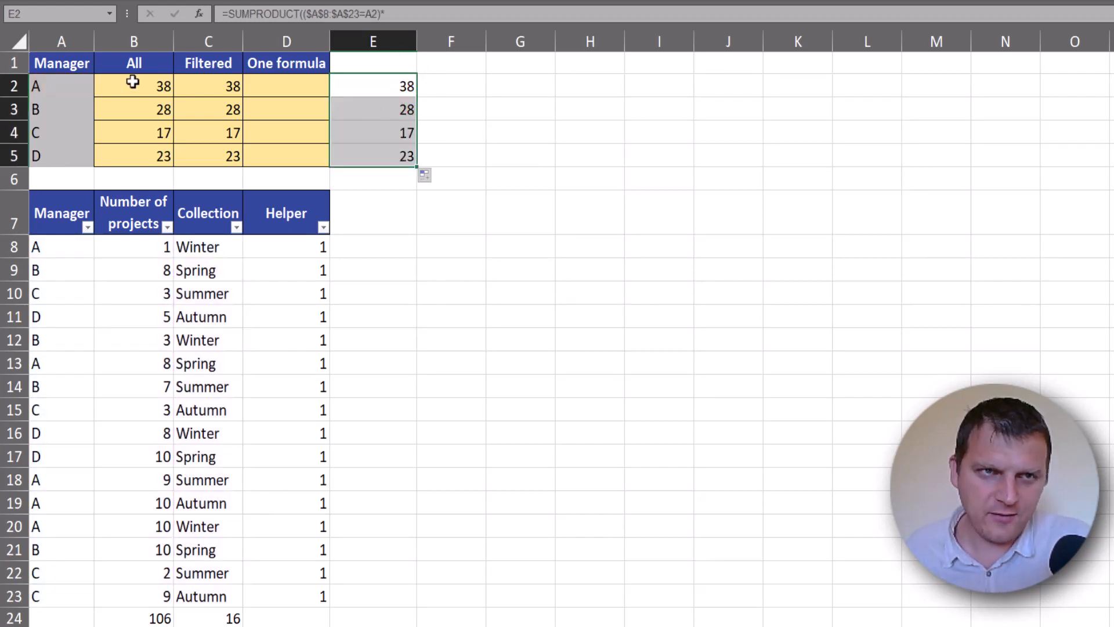
- Select the results in B2:E5 for comparison and filter the Collection column to Autumn only
drag(140, 84, 363, 162)
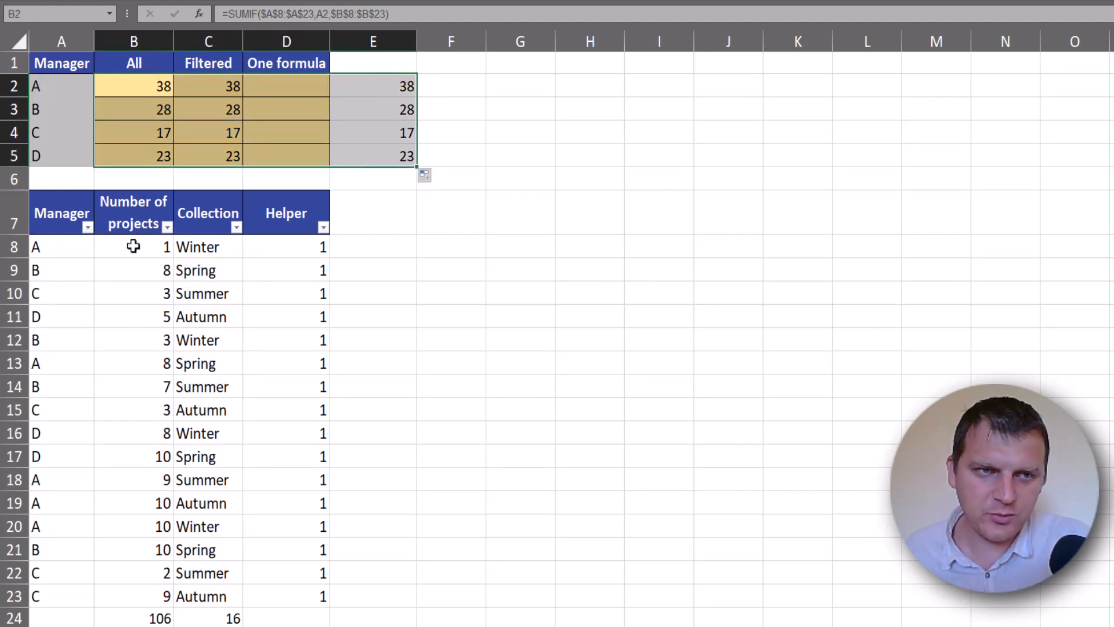
click(236, 227)
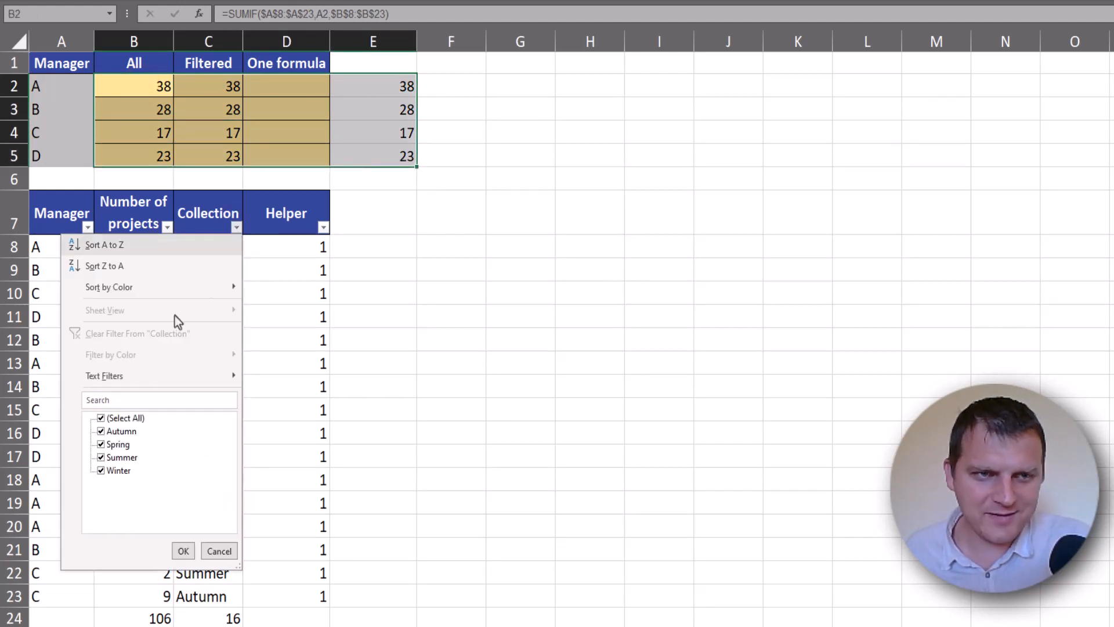
click(128, 418)
click(121, 431)
click(183, 550)
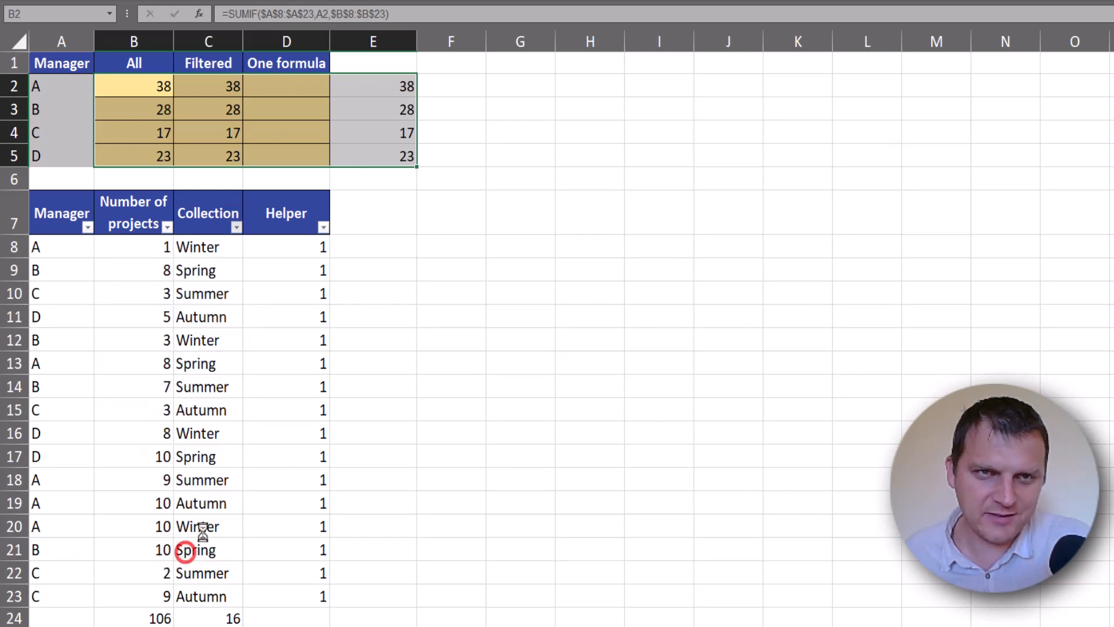
- Change the Collection filter to show only Spring rows
click(236, 227)
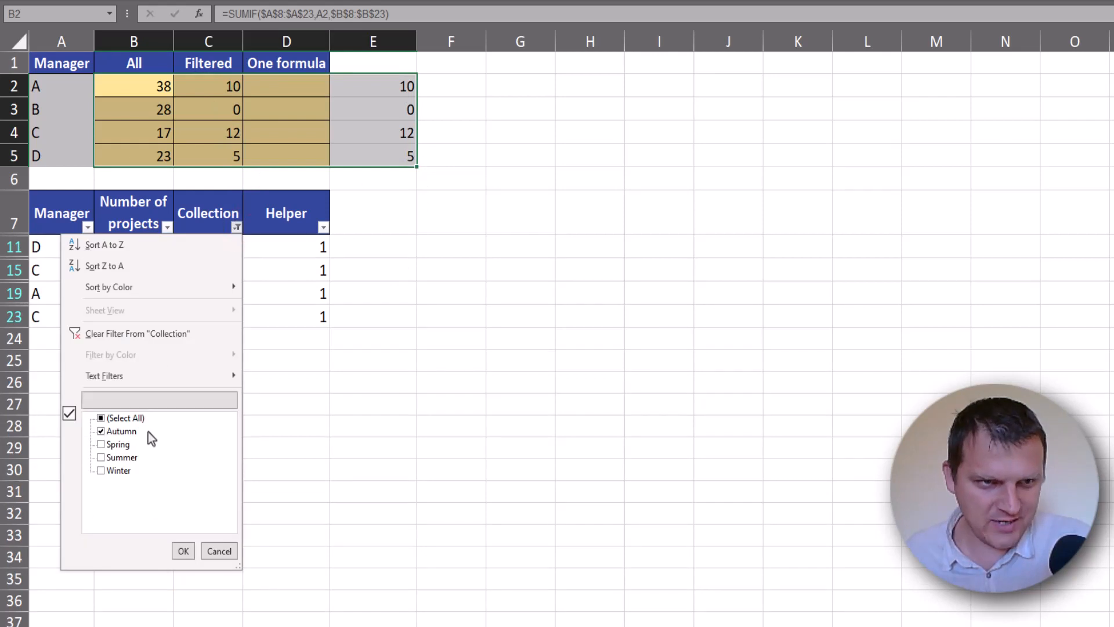
click(102, 432)
click(101, 444)
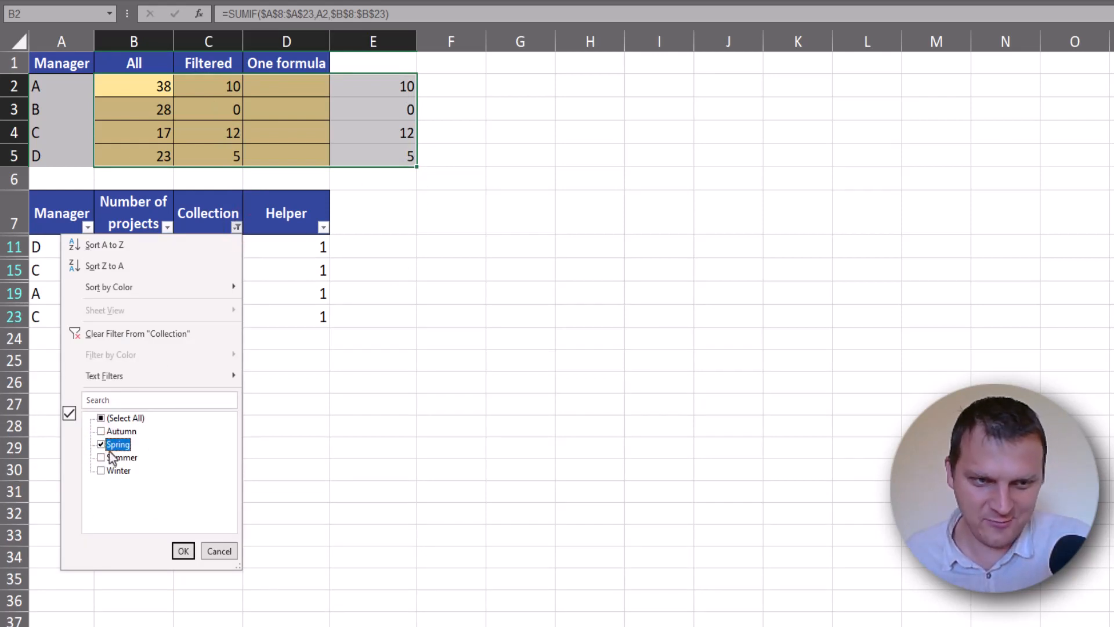
click(182, 551)
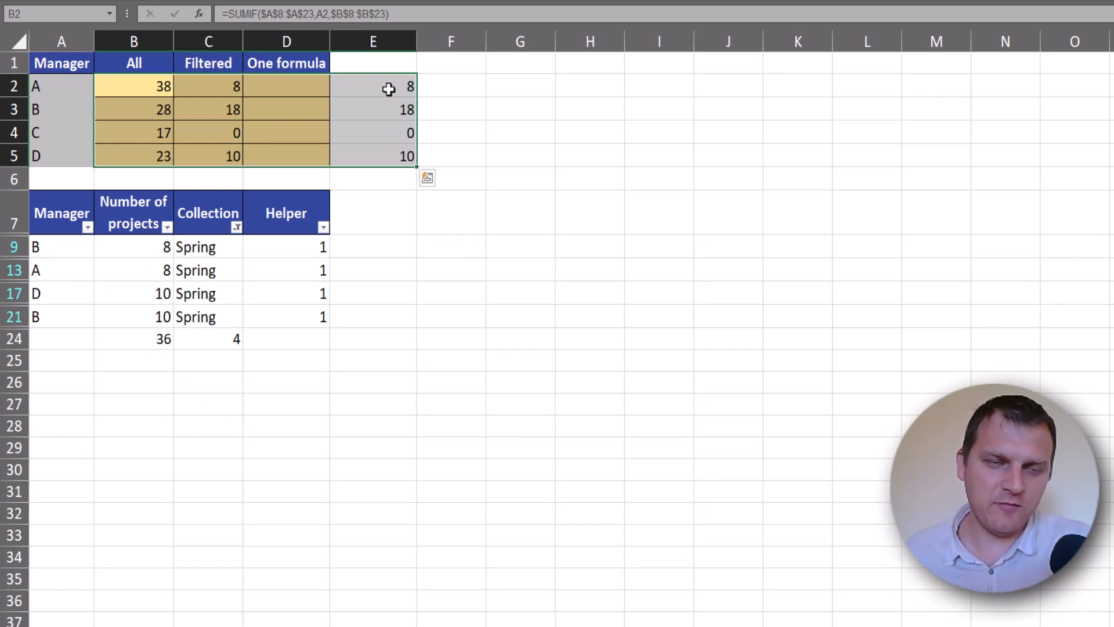
- Review the SUBTOTAL formula in C24 and the SUMPRODUCT formulas in C2 and E2
click(213, 340)
key(F2)
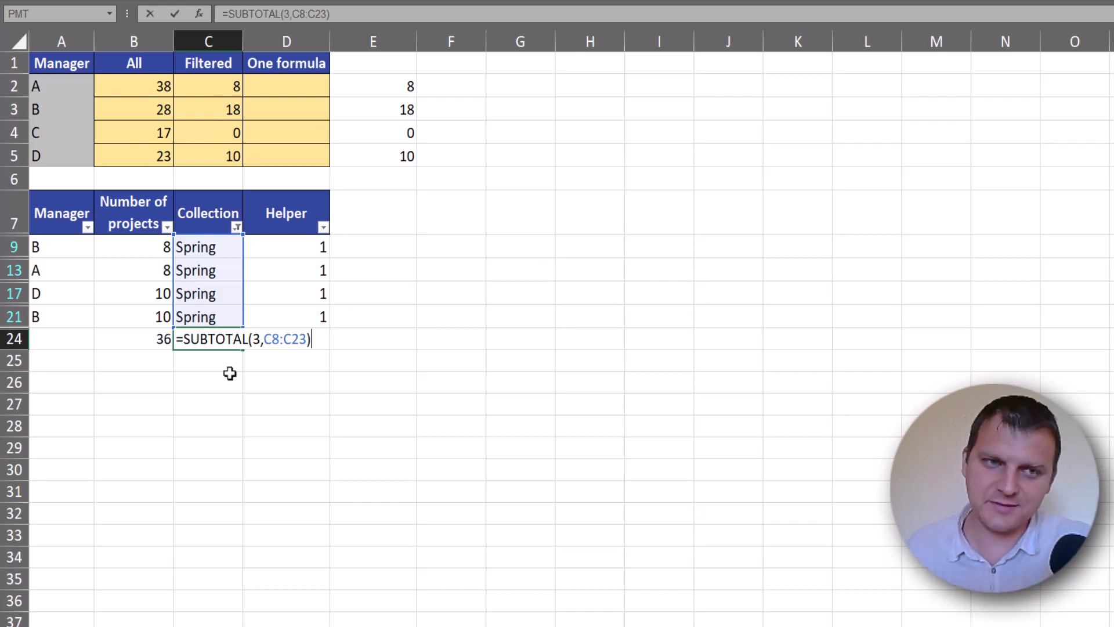
key(Escape)
click(206, 88)
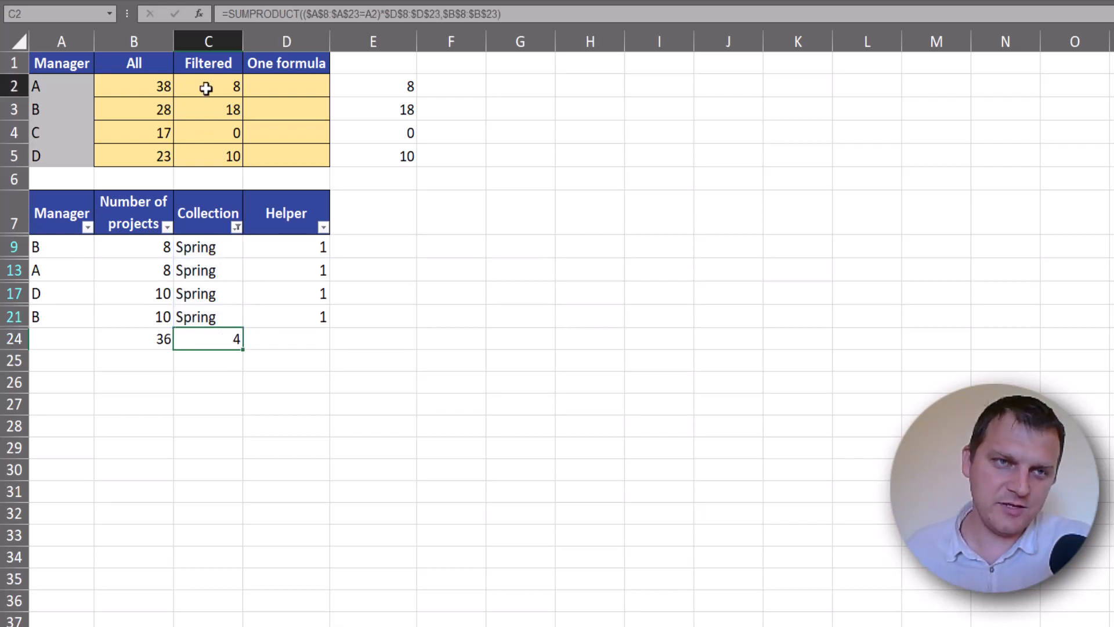
double_click(206, 88)
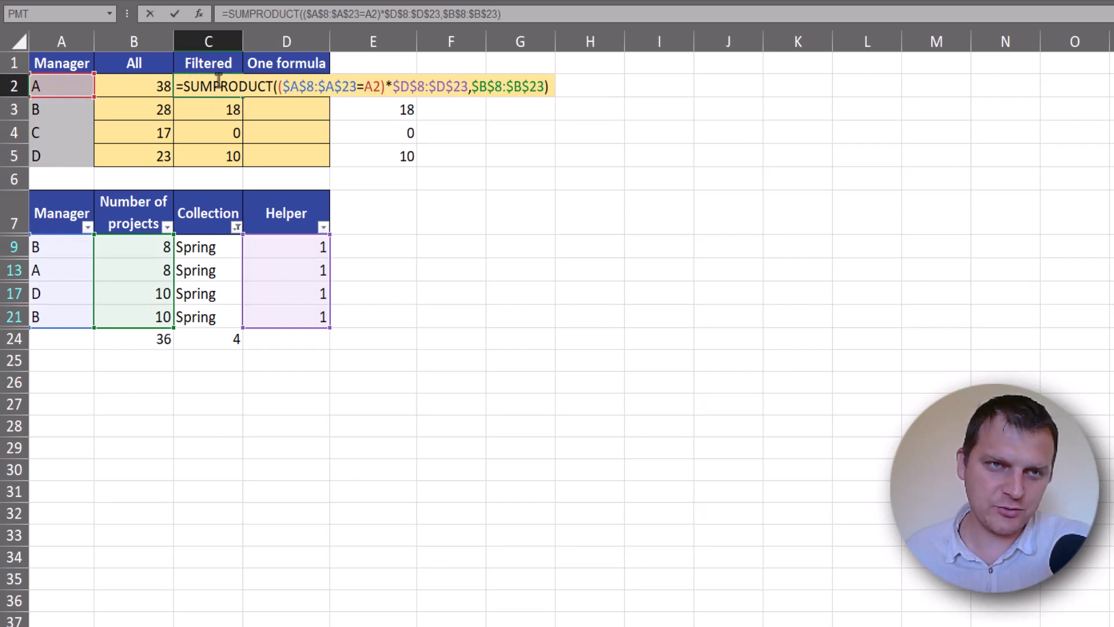
key(Escape)
double_click(413, 85)
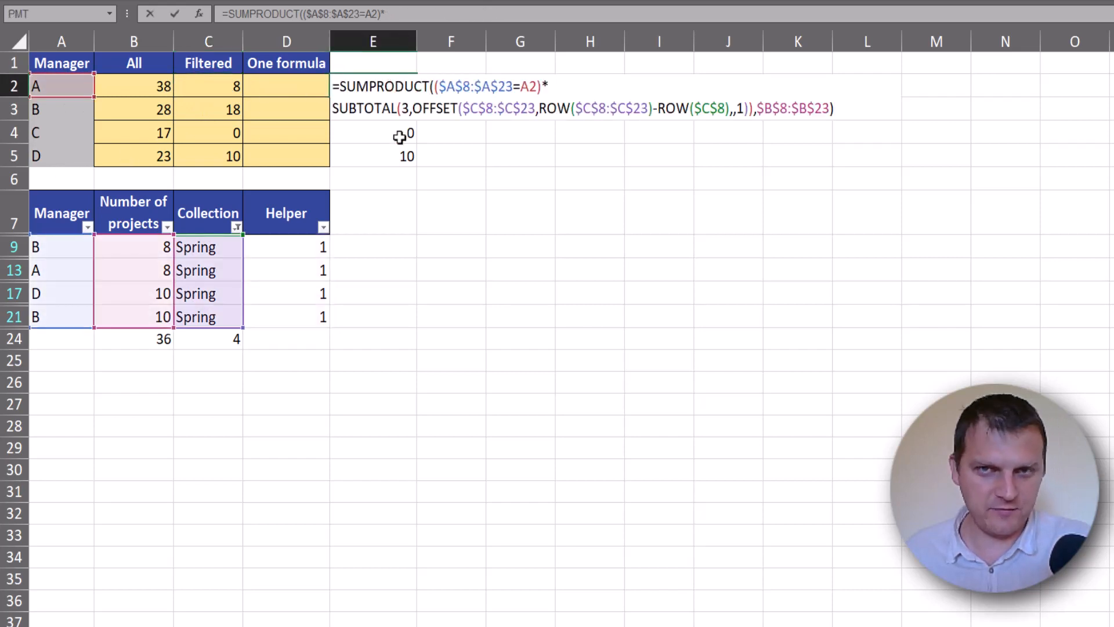